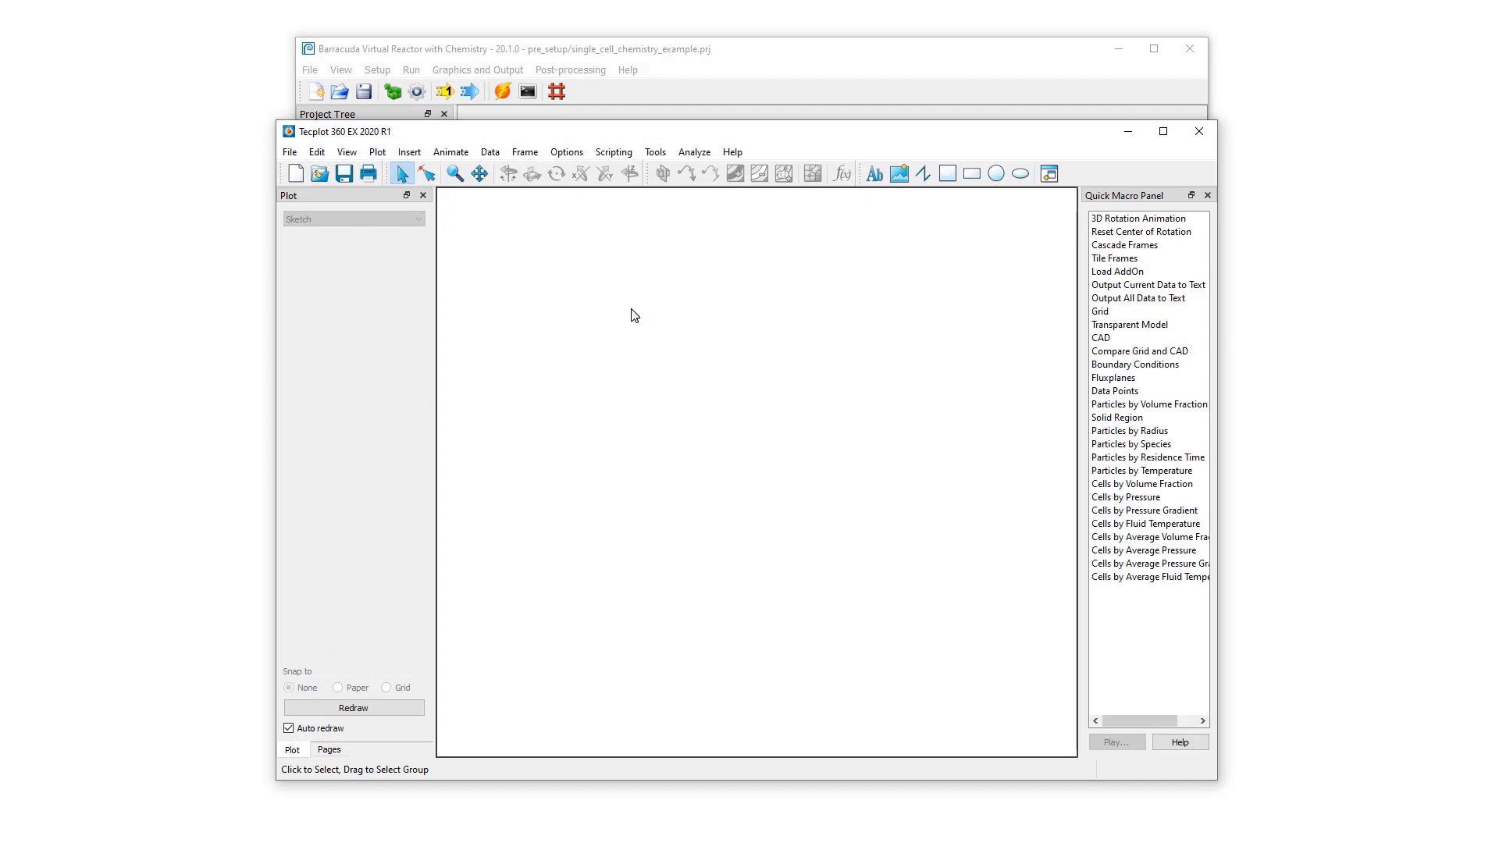
# Step: Maximize the Tecplot window and load trans.data00 from the pre_setup folder as a Barracuda XY data file
pyautogui.doubleClick(866, 137)
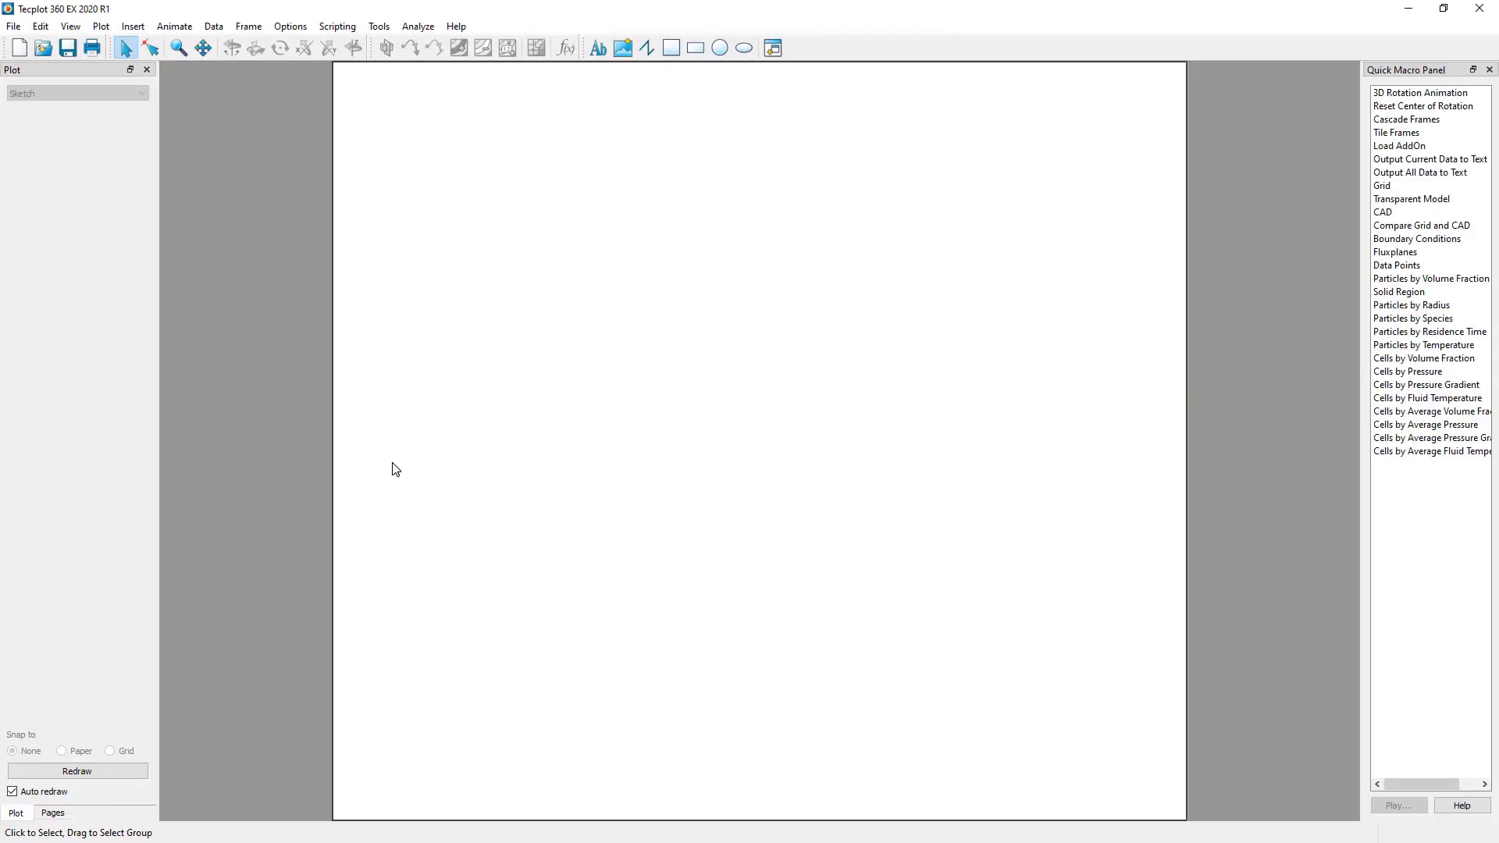
pyautogui.click(15, 28)
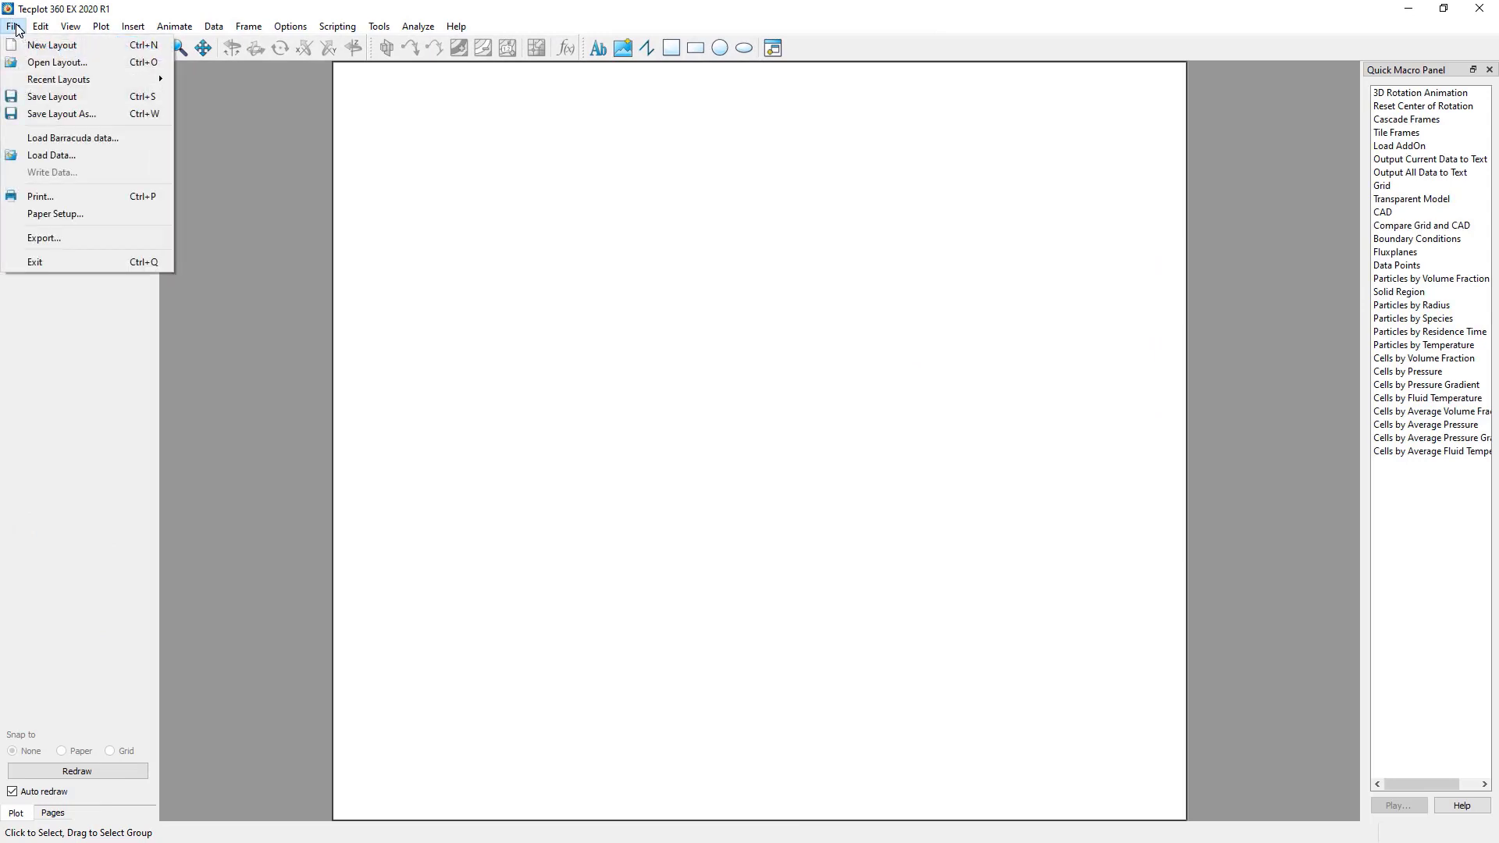
pyautogui.click(104, 138)
pyautogui.click(804, 409)
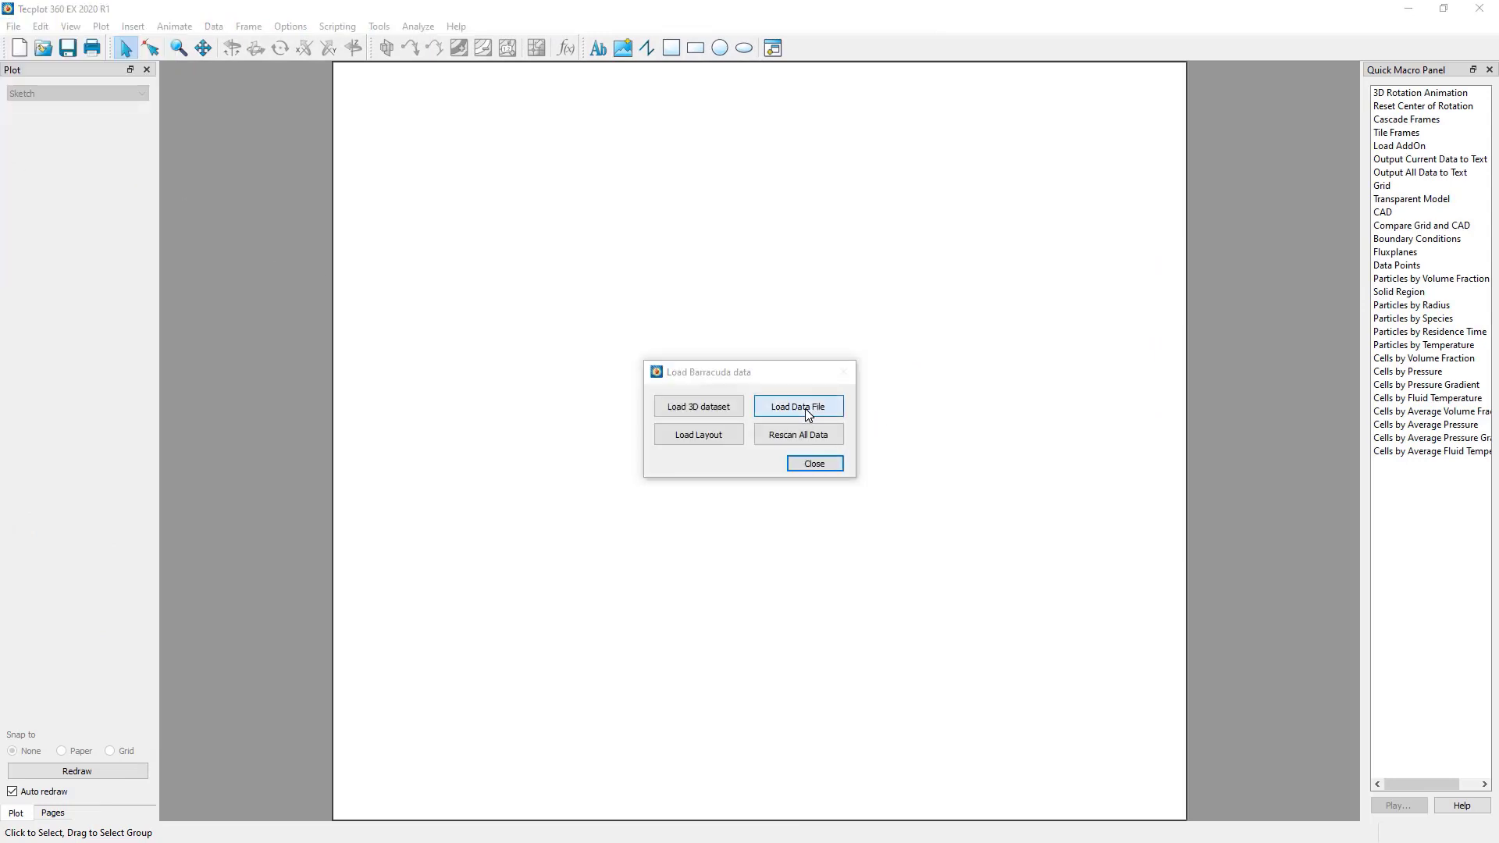
pyautogui.moveTo(1204, 507); pyautogui.dragTo(1206, 711)
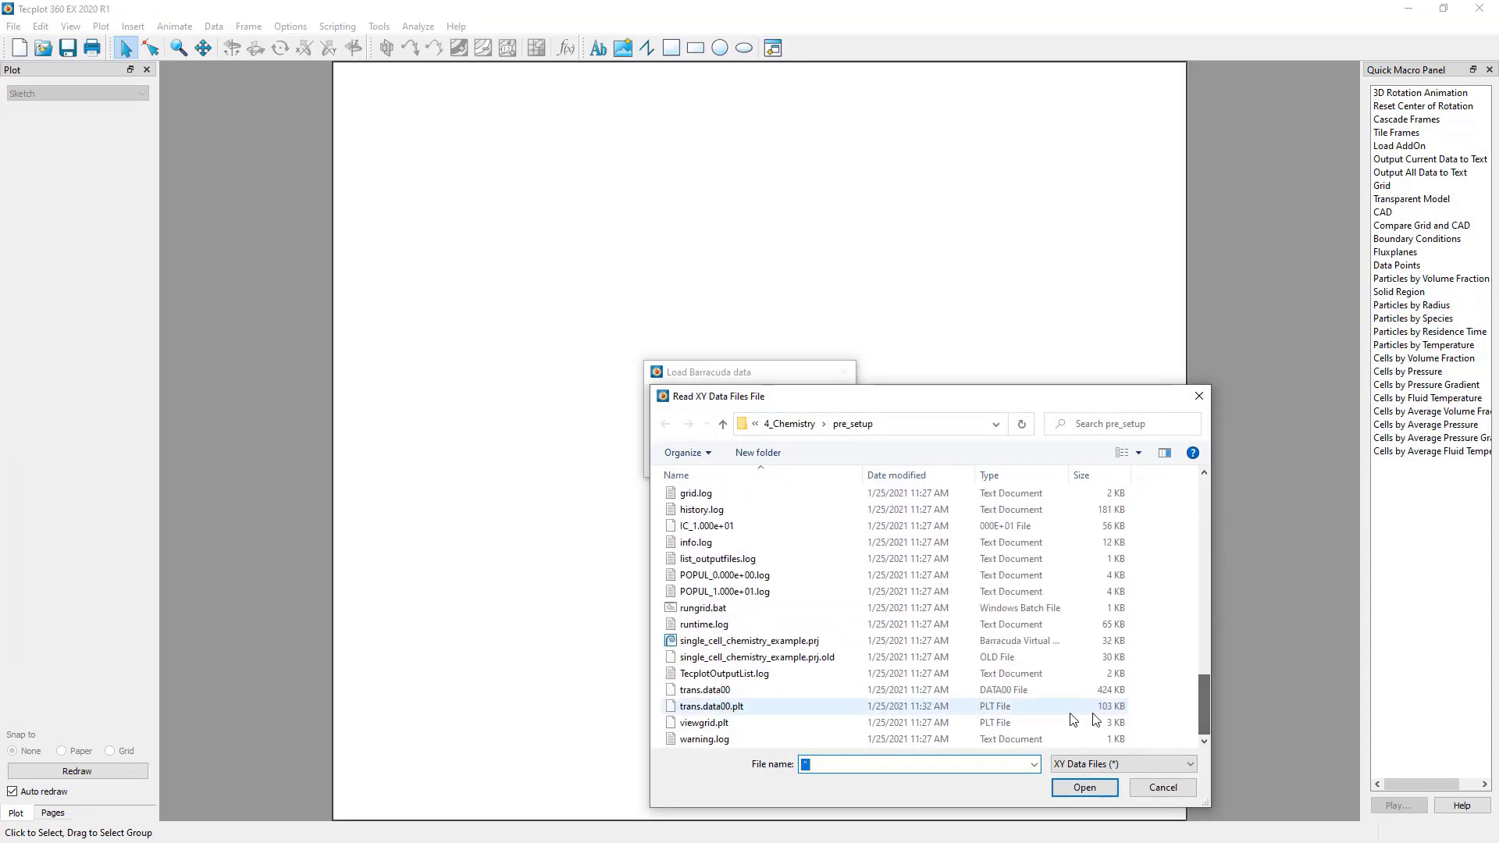
pyautogui.click(730, 690)
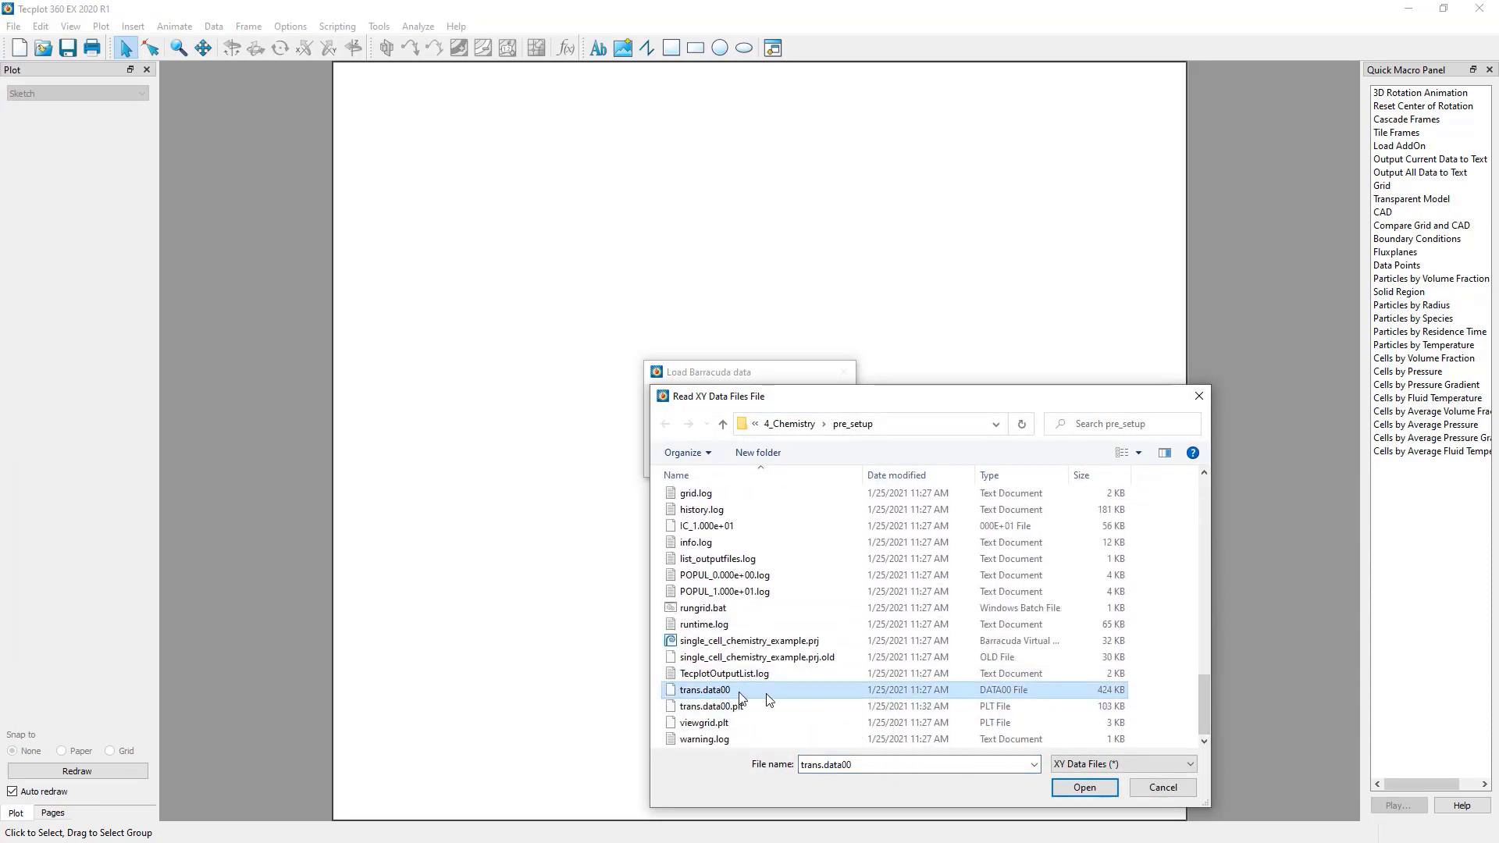
pyautogui.click(1084, 788)
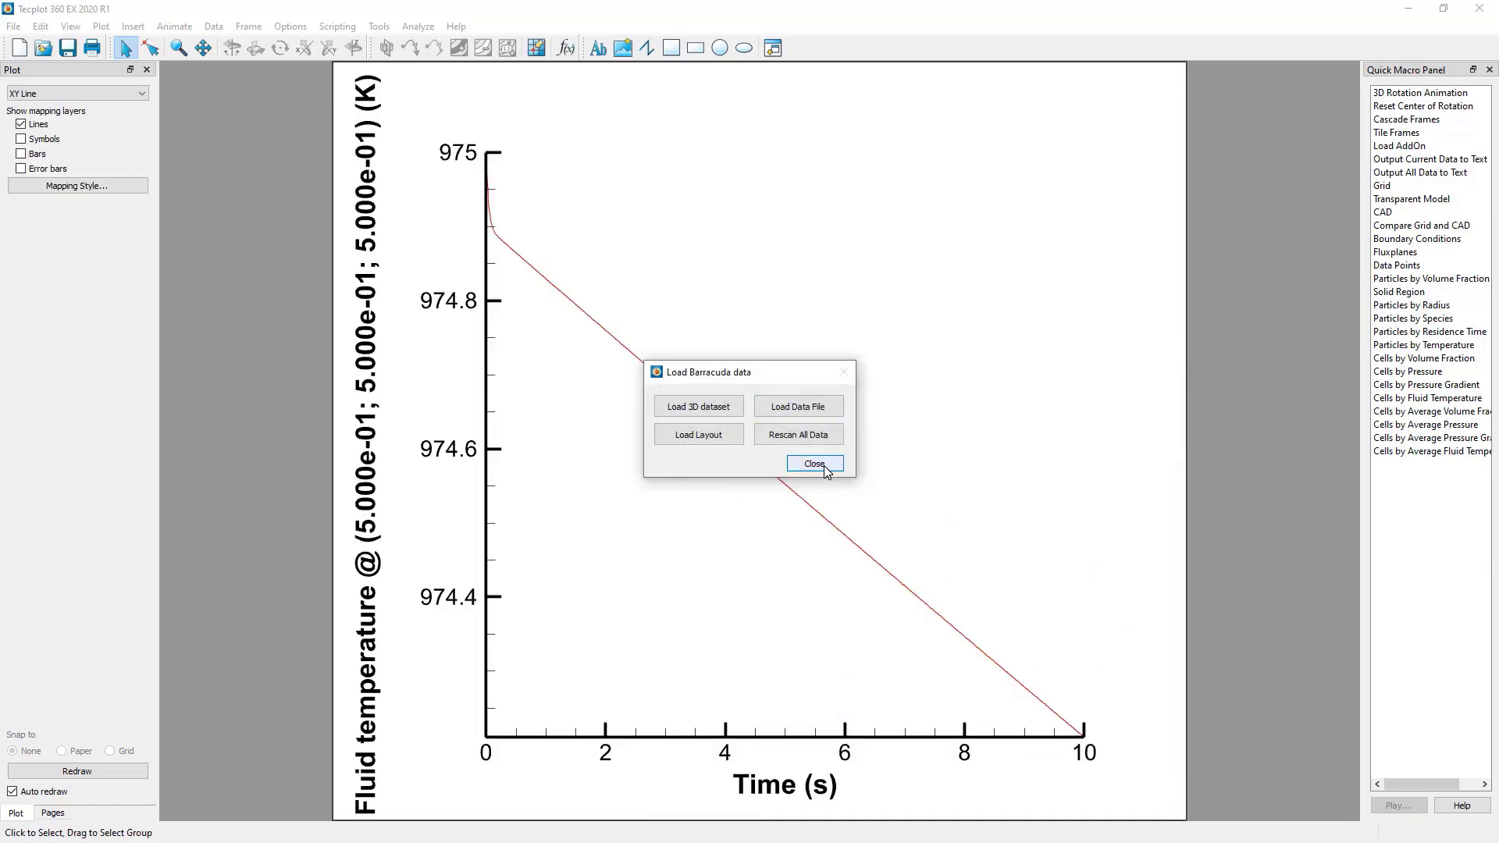
pyautogui.click(814, 464)
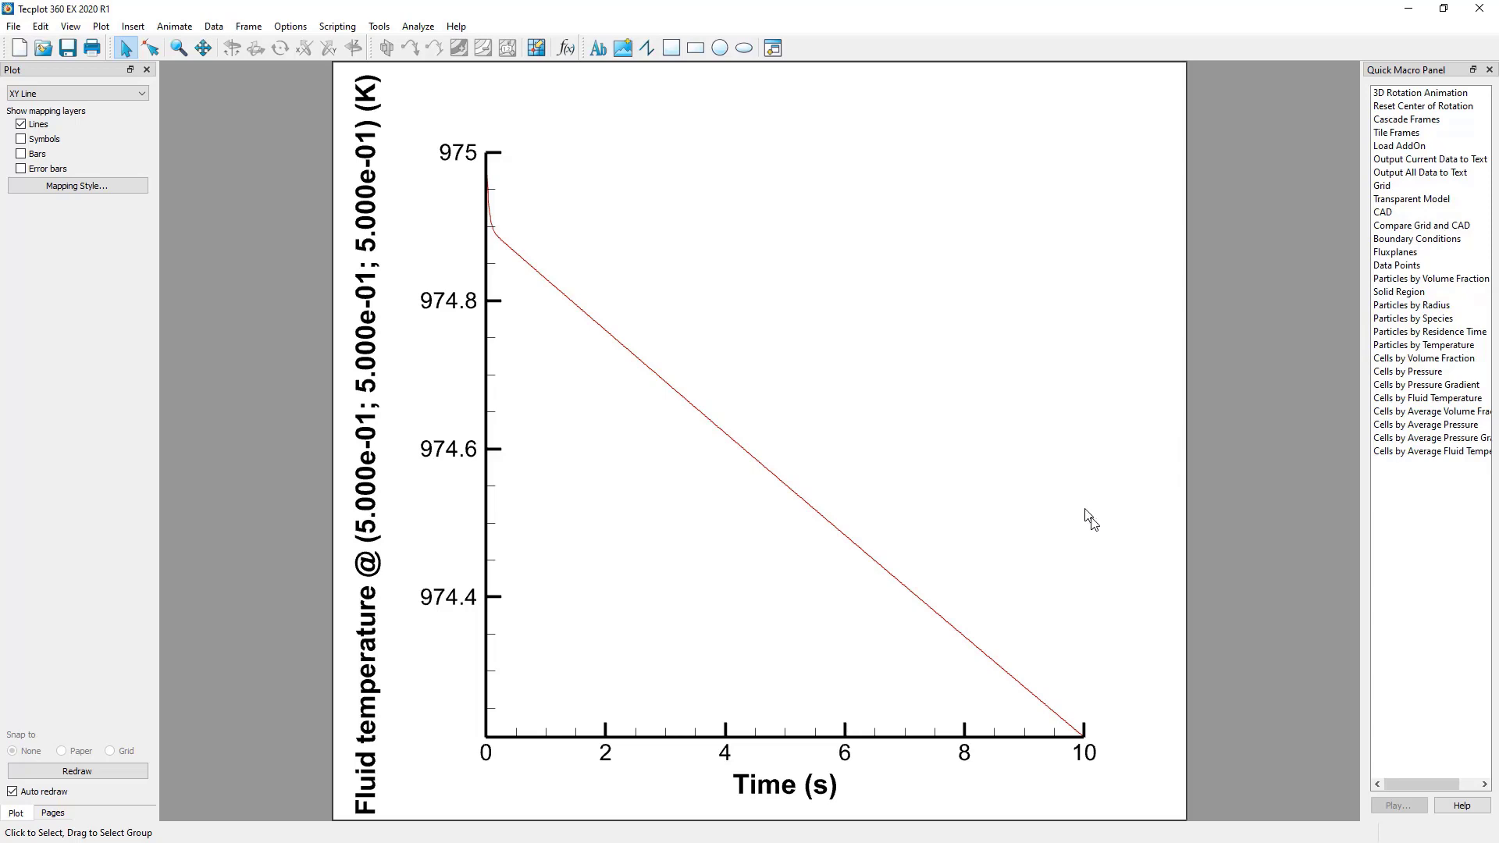
# Step: Duplicate the temperature plot frame to make four frames and tile them in an even two-by-two grid
pyautogui.click(1186, 546)
pyautogui.click(1078, 445)
pyautogui.click(249, 26)
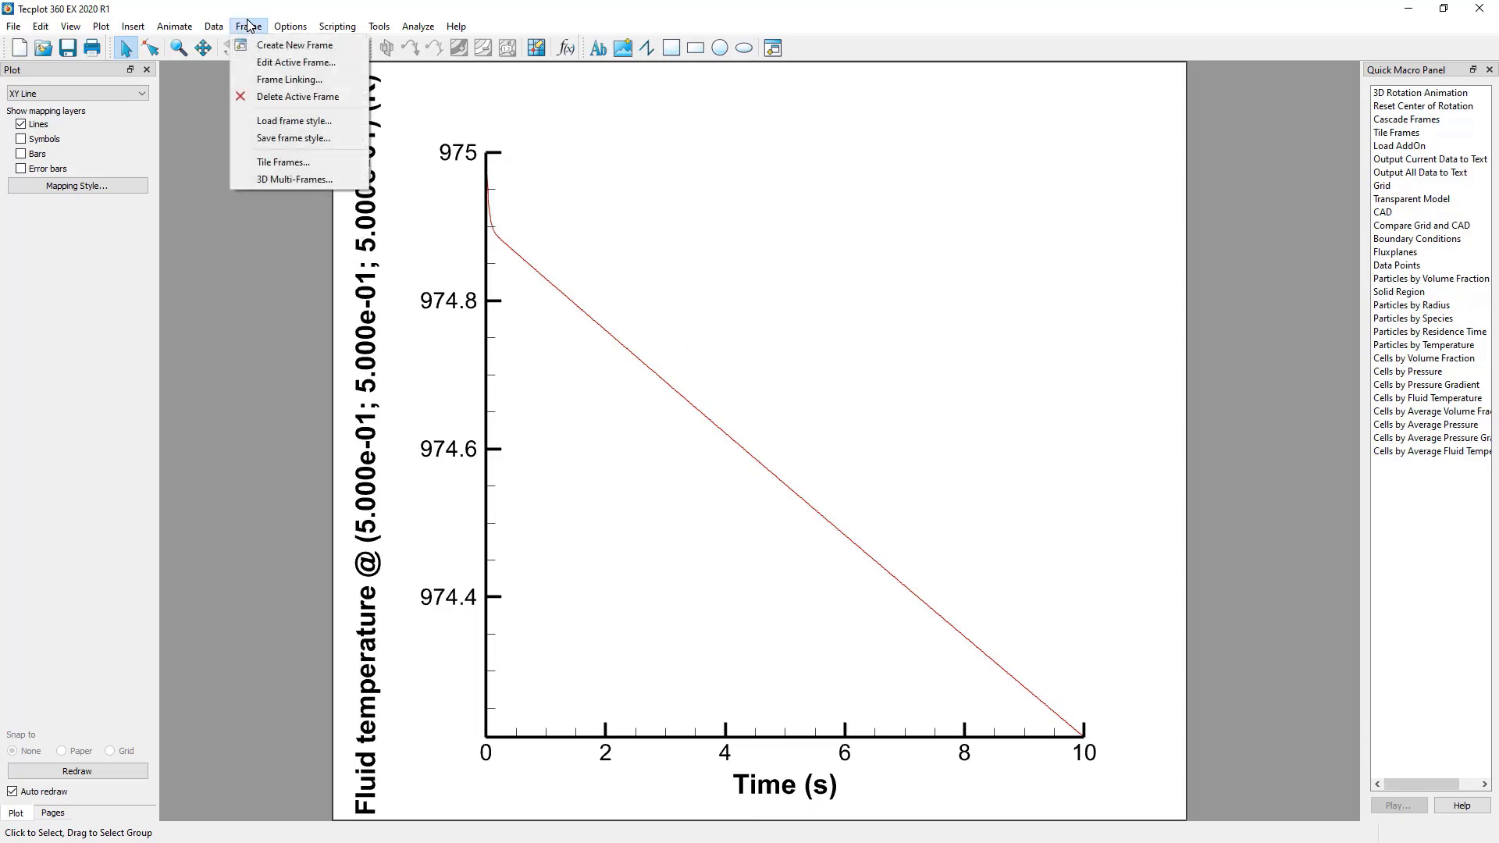
pyautogui.click(269, 162)
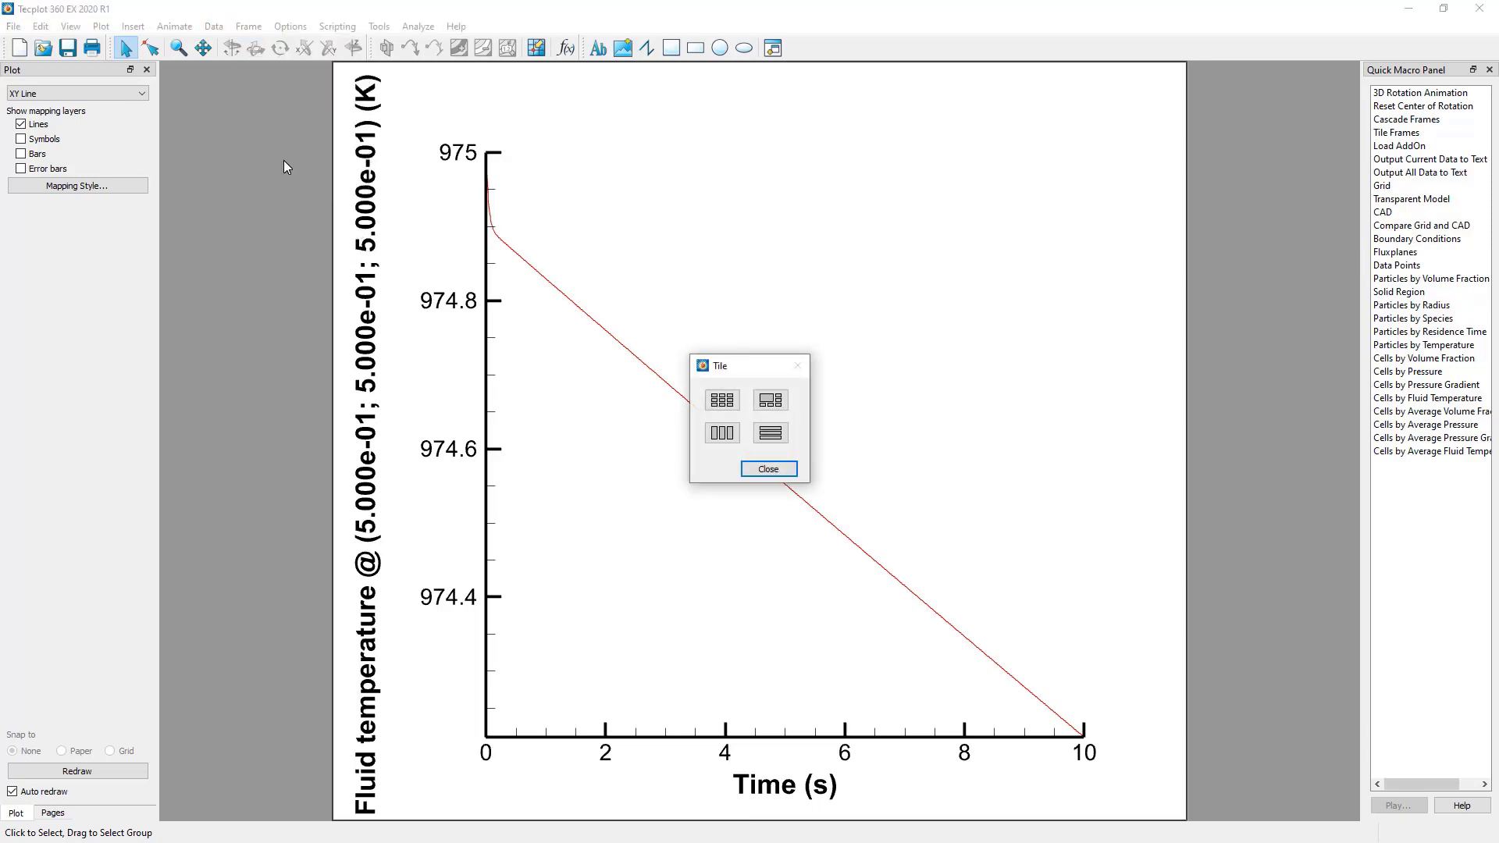
pyautogui.click(723, 401)
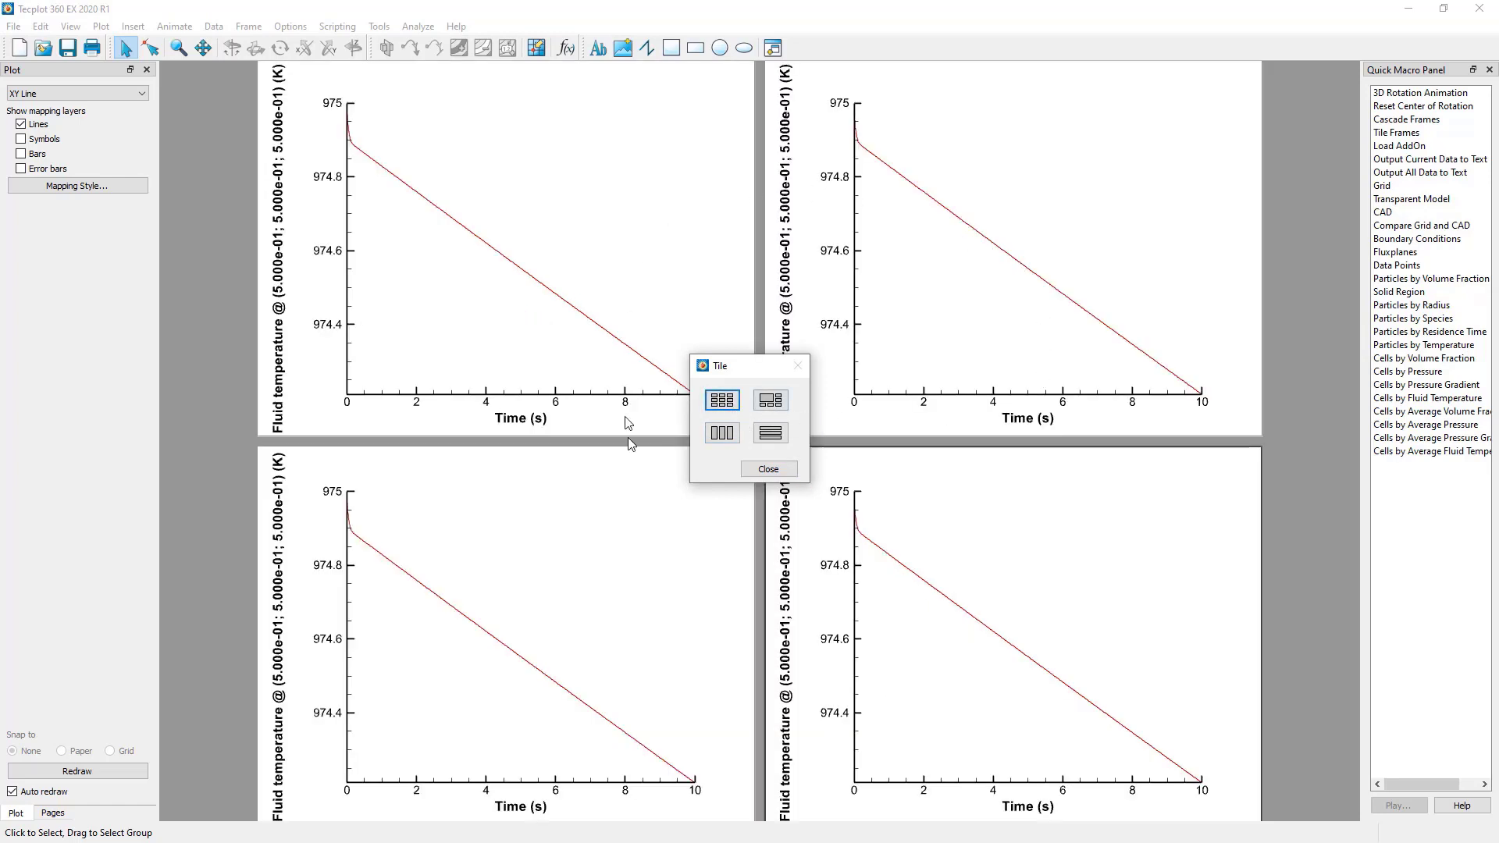
pyautogui.click(757, 471)
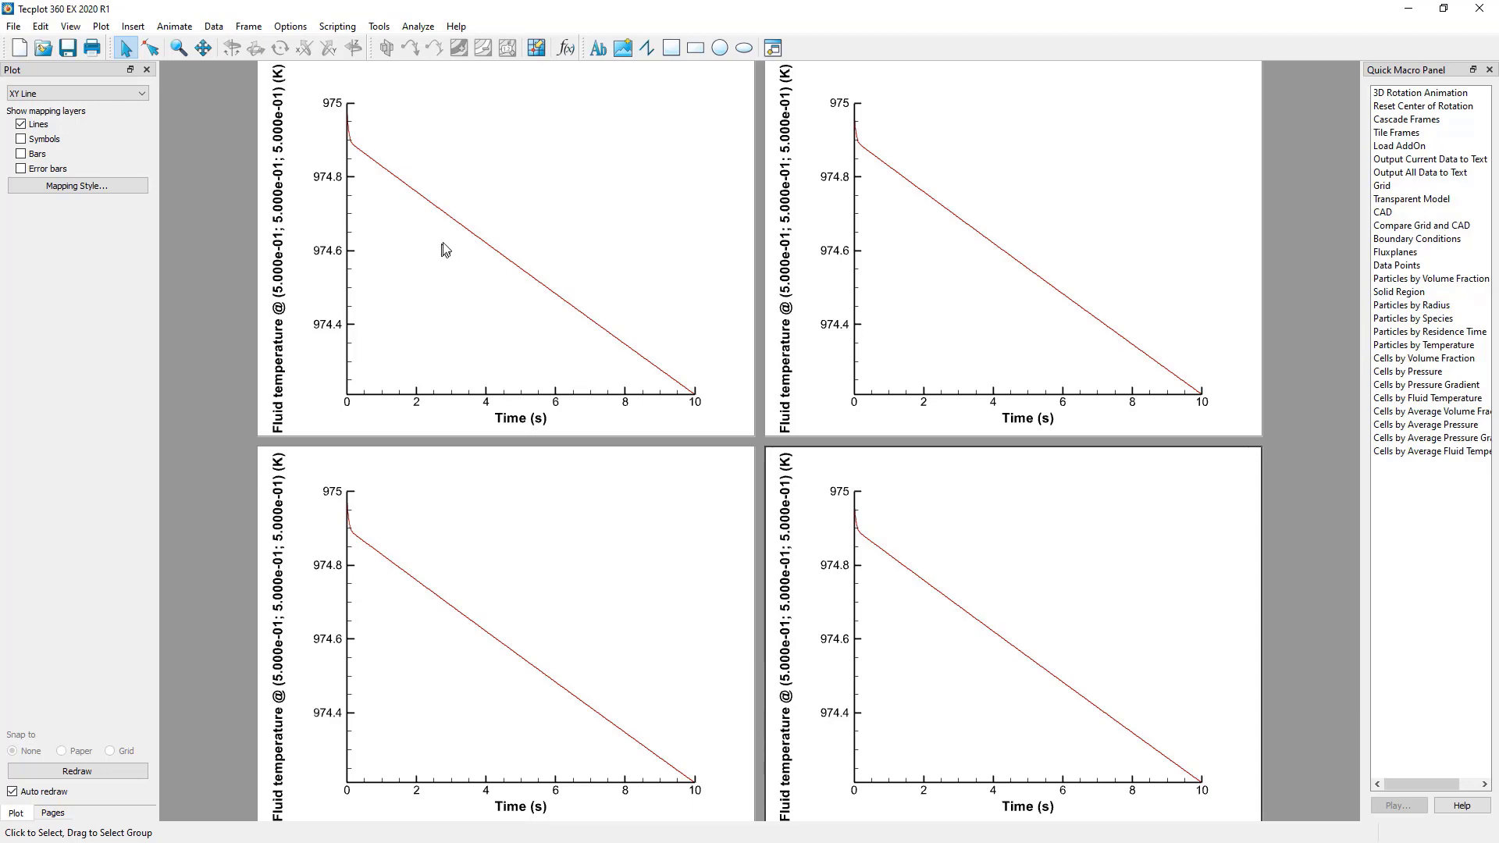
# Step: In the upper-left frame's mapping style, show the Pressure map and assign it to the Y2 axis
pyautogui.doubleClick(460, 226)
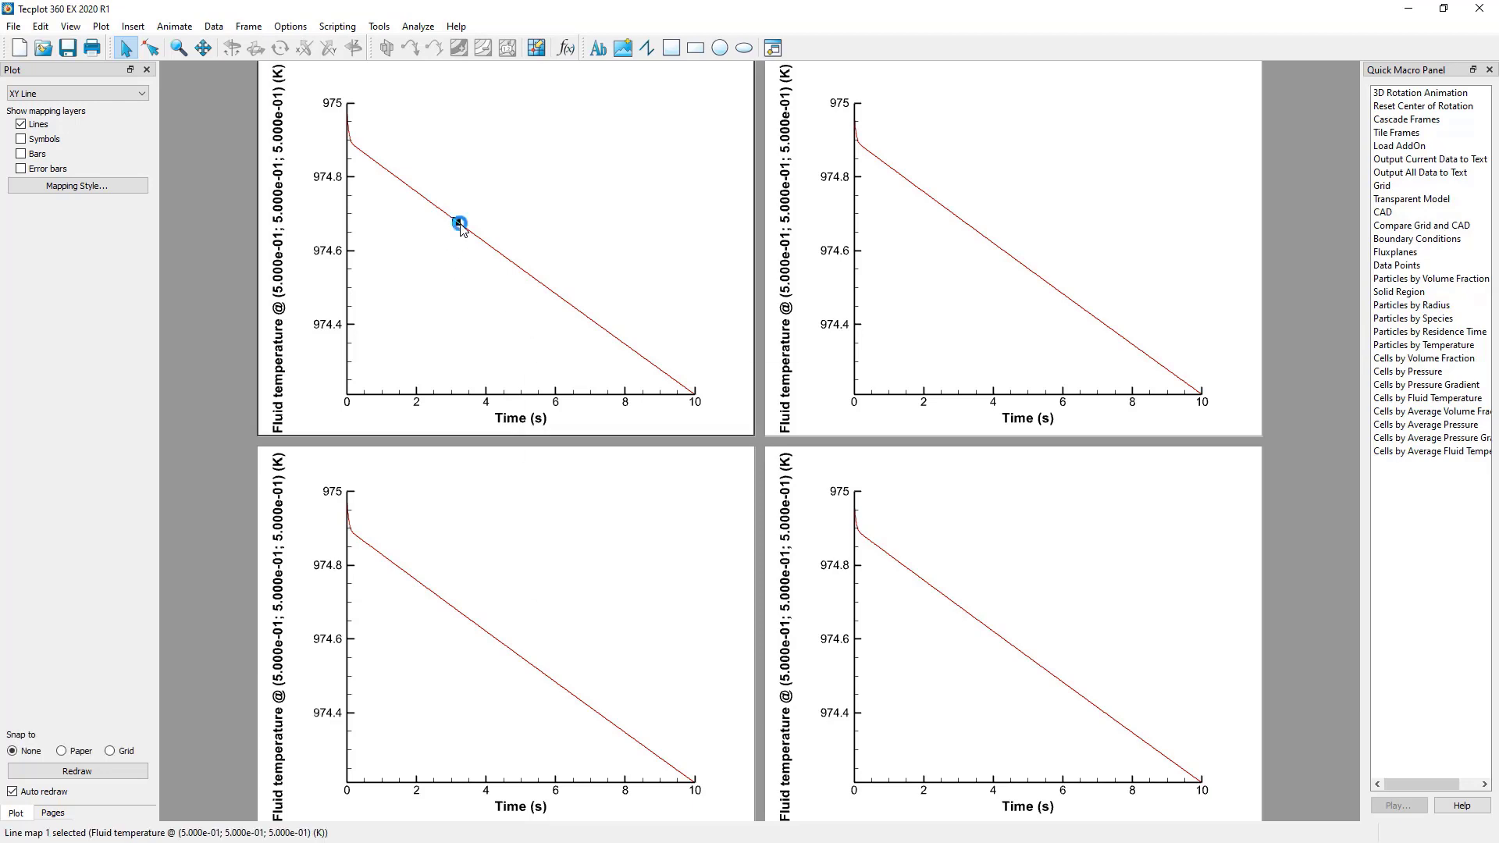
pyautogui.moveTo(678, 378); pyautogui.dragTo(476, 318)
pyautogui.moveTo(778, 537); pyautogui.dragTo(1056, 656)
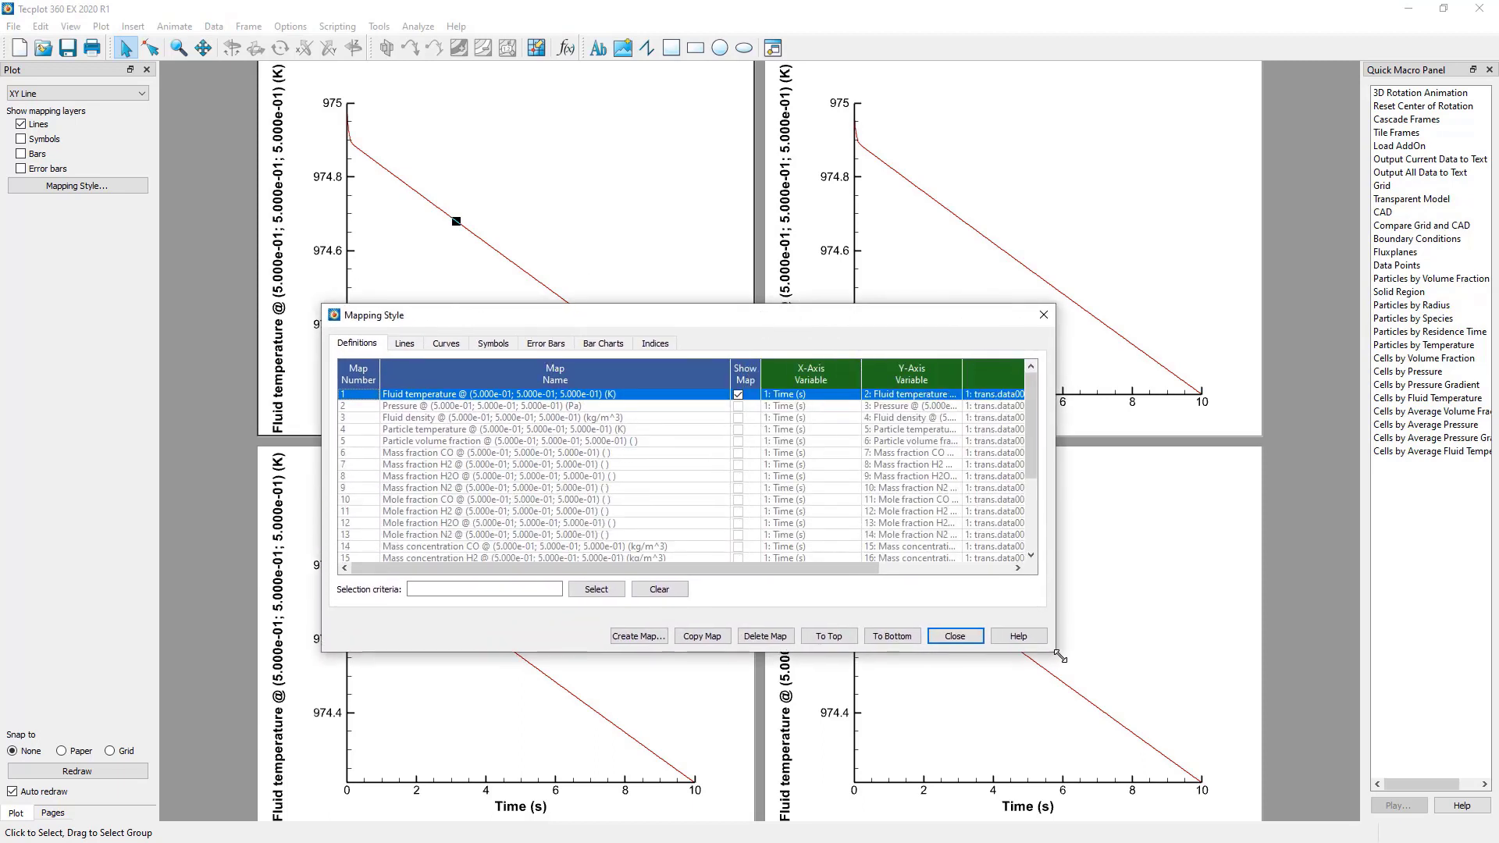
pyautogui.click(556, 406)
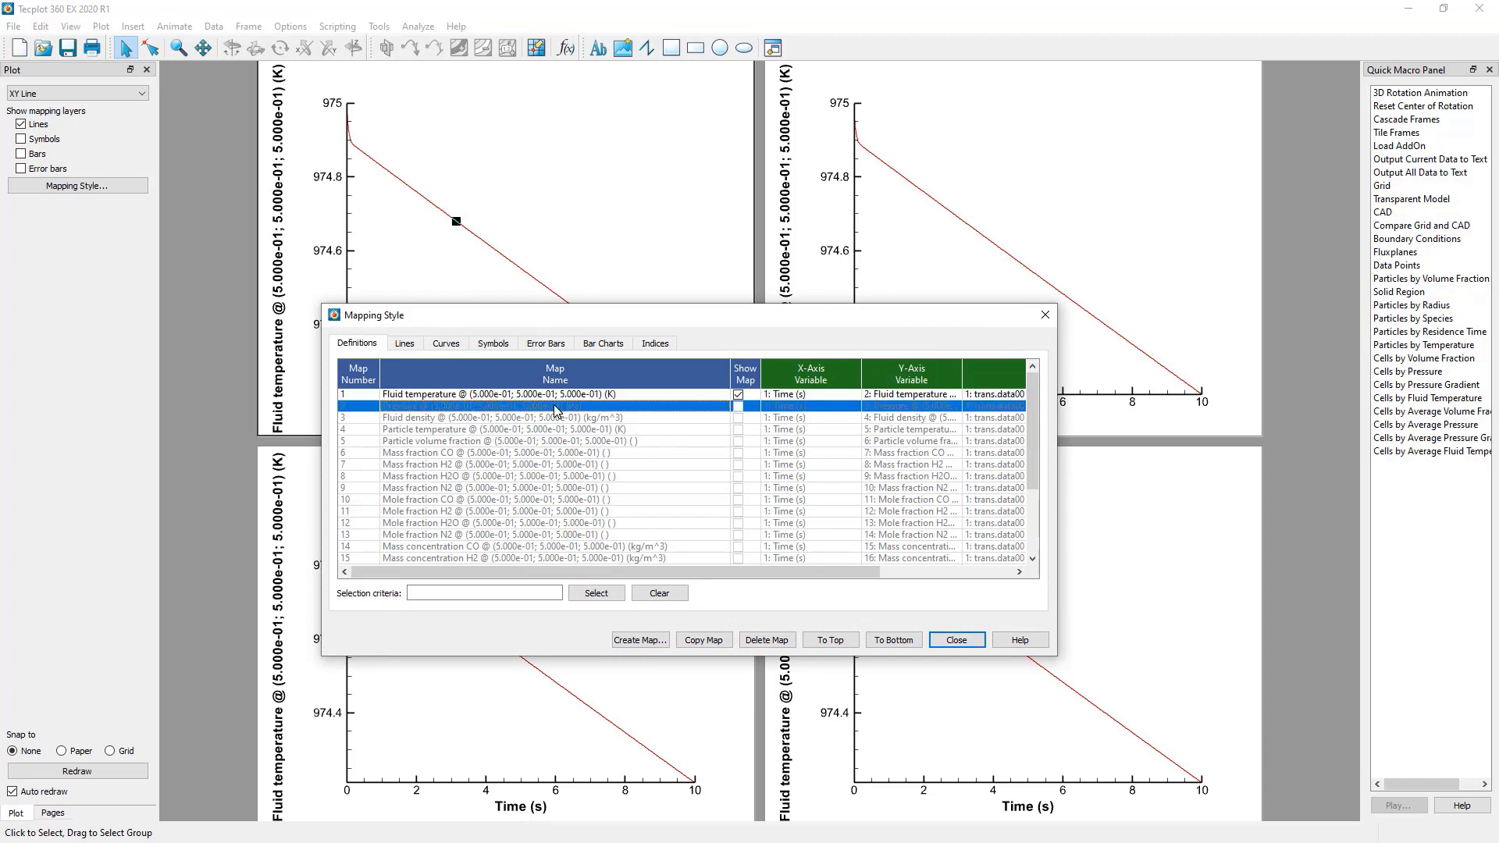
pyautogui.click(738, 407)
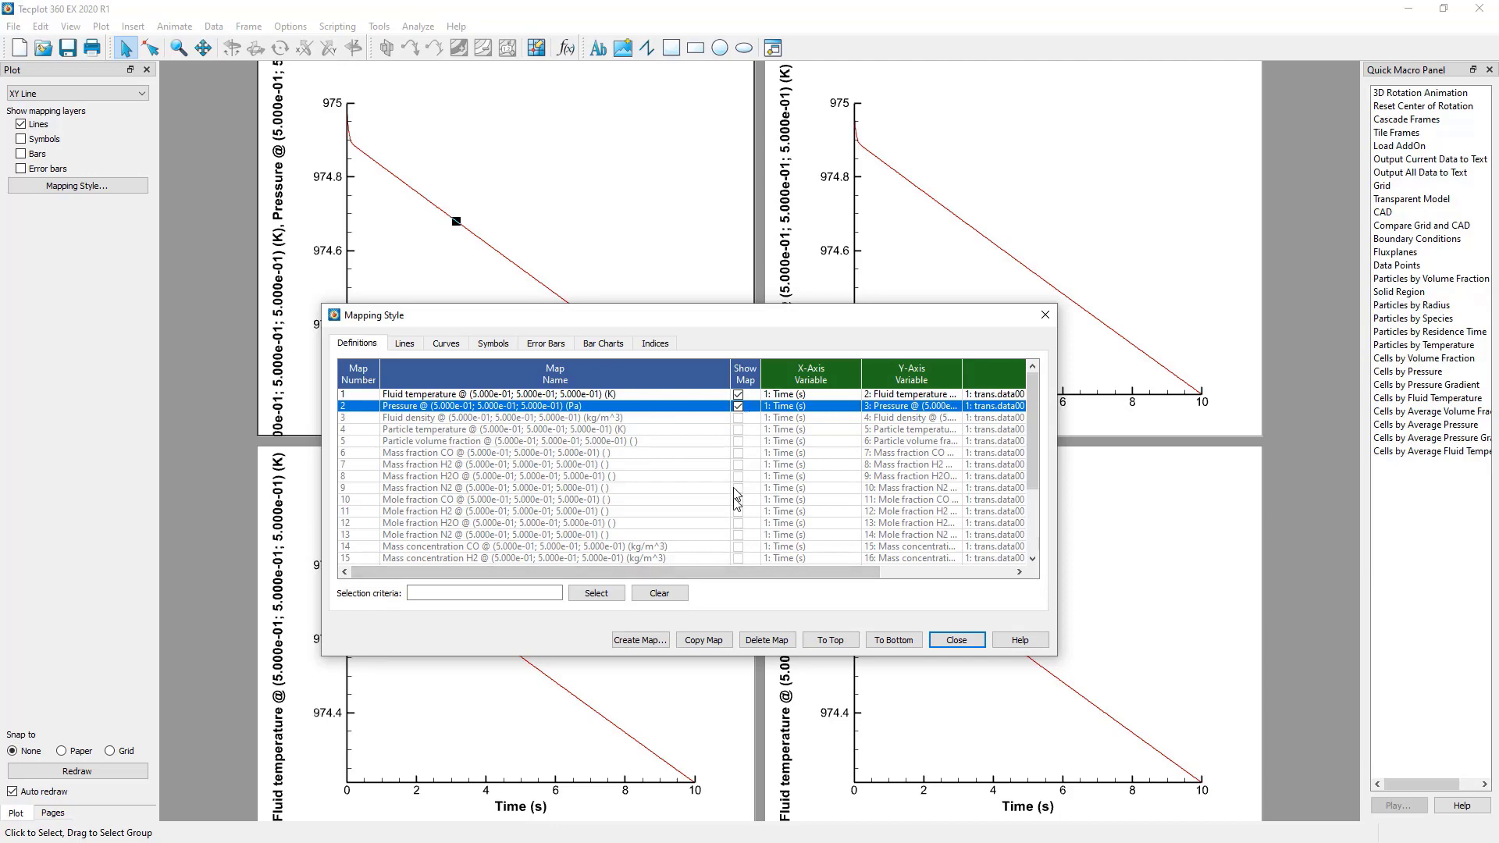
pyautogui.moveTo(793, 574); pyautogui.dragTo(979, 579)
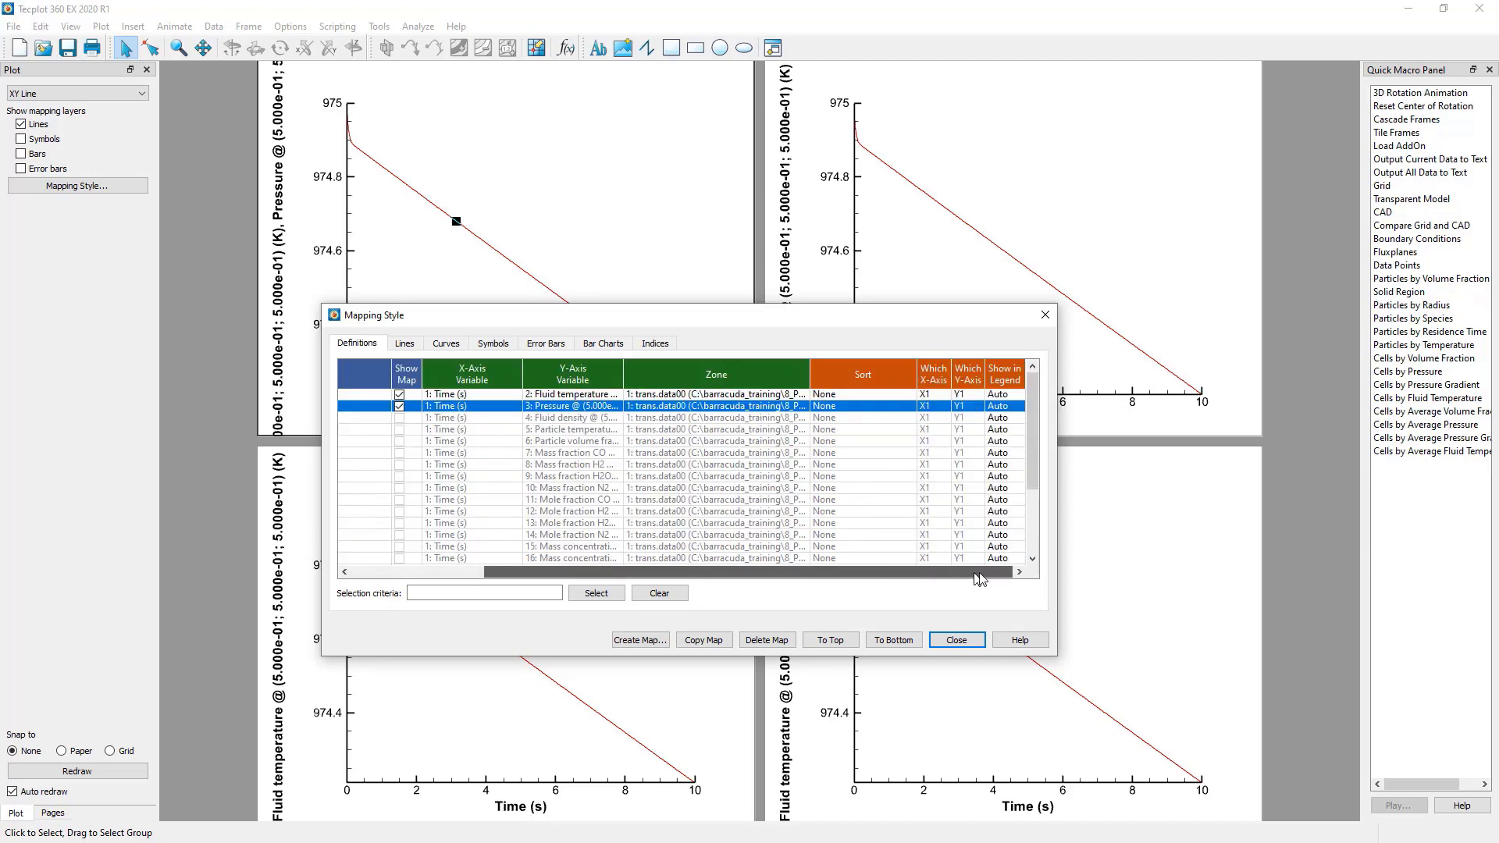
pyautogui.click(965, 409)
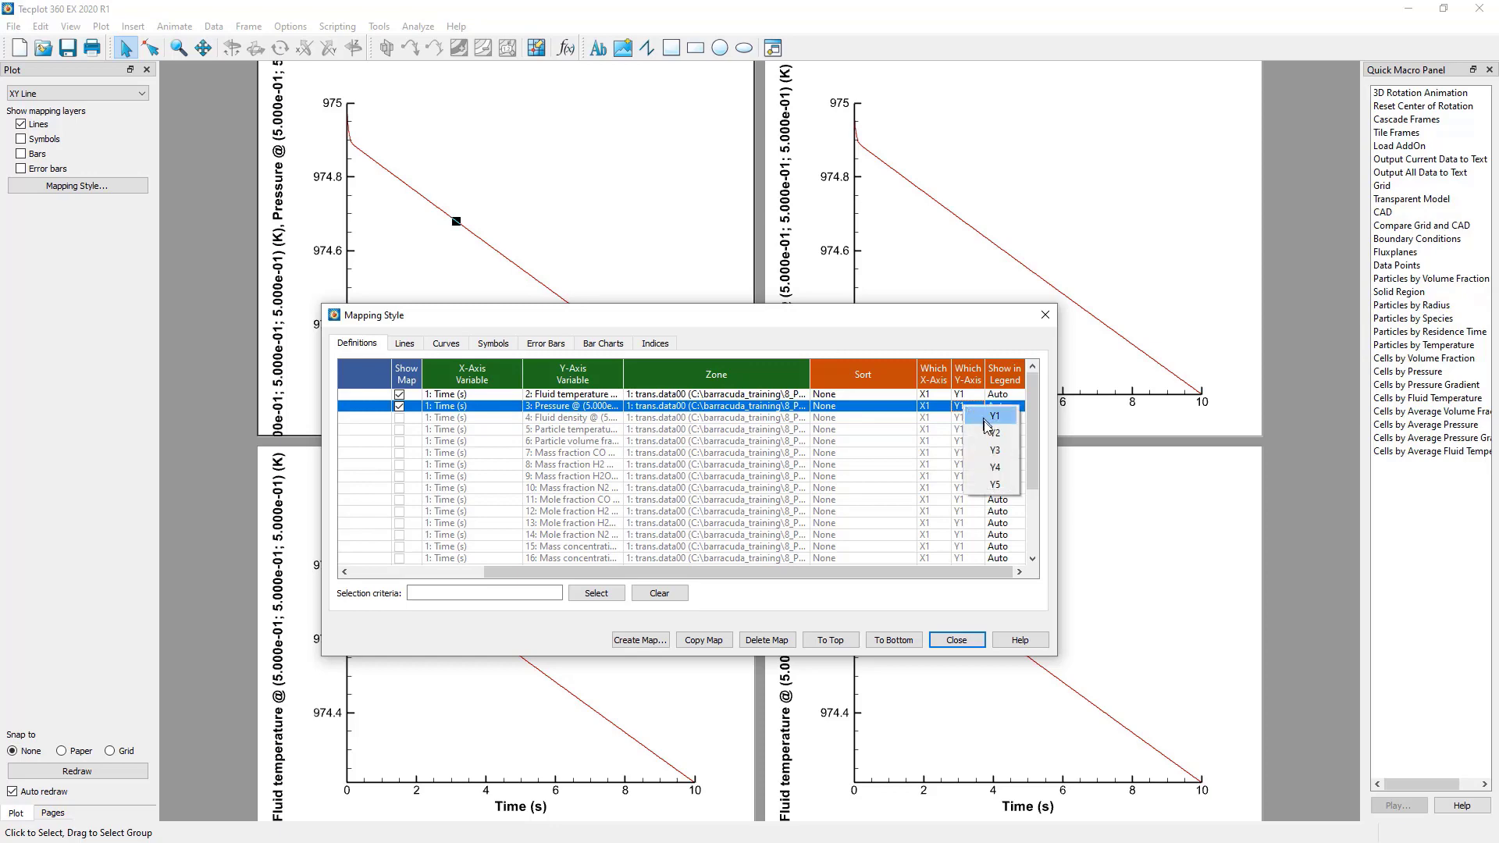
pyautogui.click(991, 434)
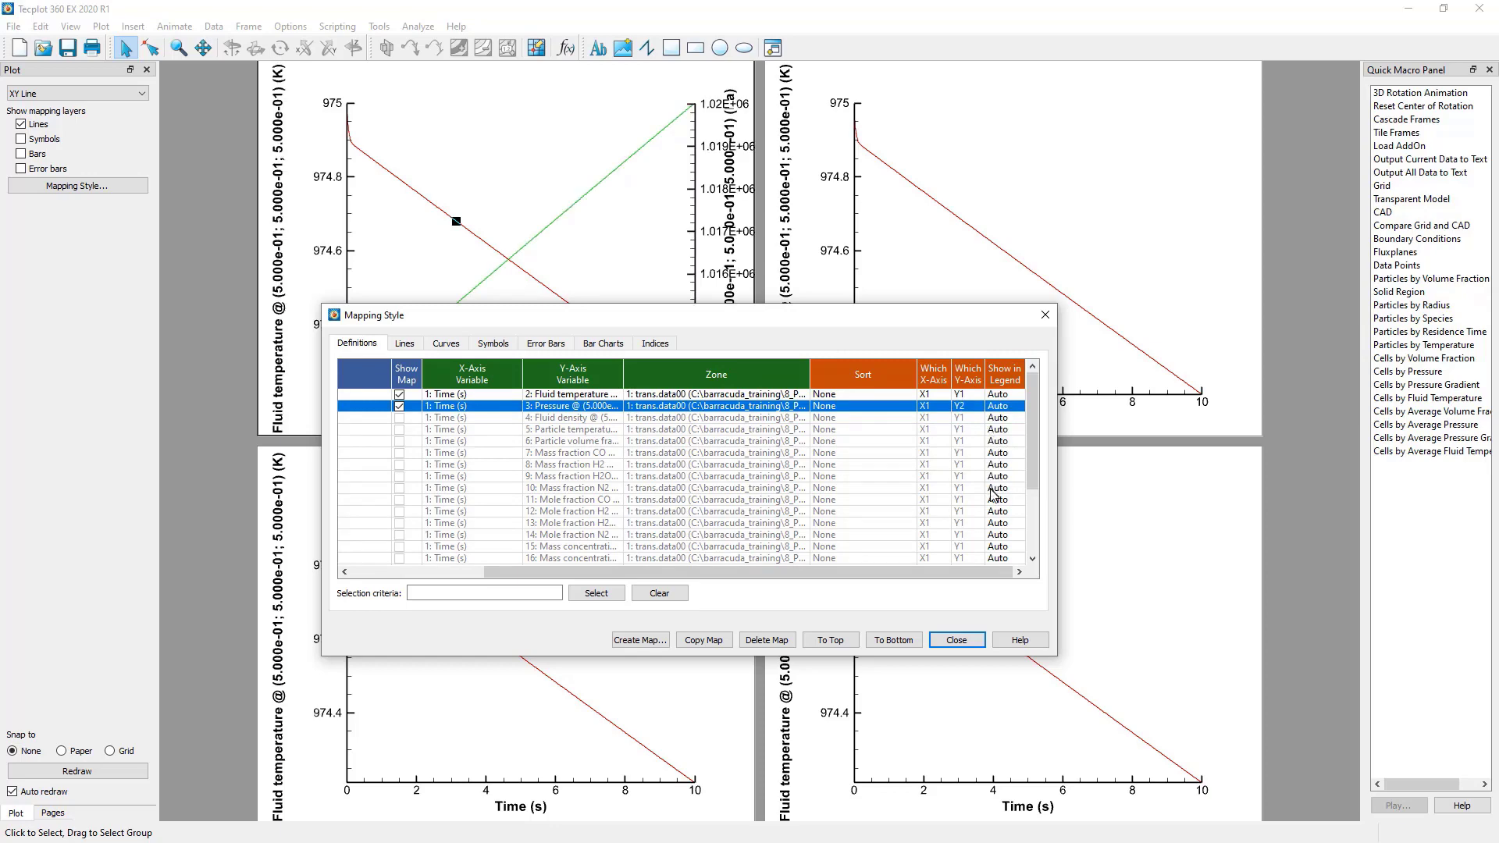
# Step: Show the line legend with mapping names in the upper-left frame
pyautogui.moveTo(859, 316); pyautogui.dragTo(1178, 451)
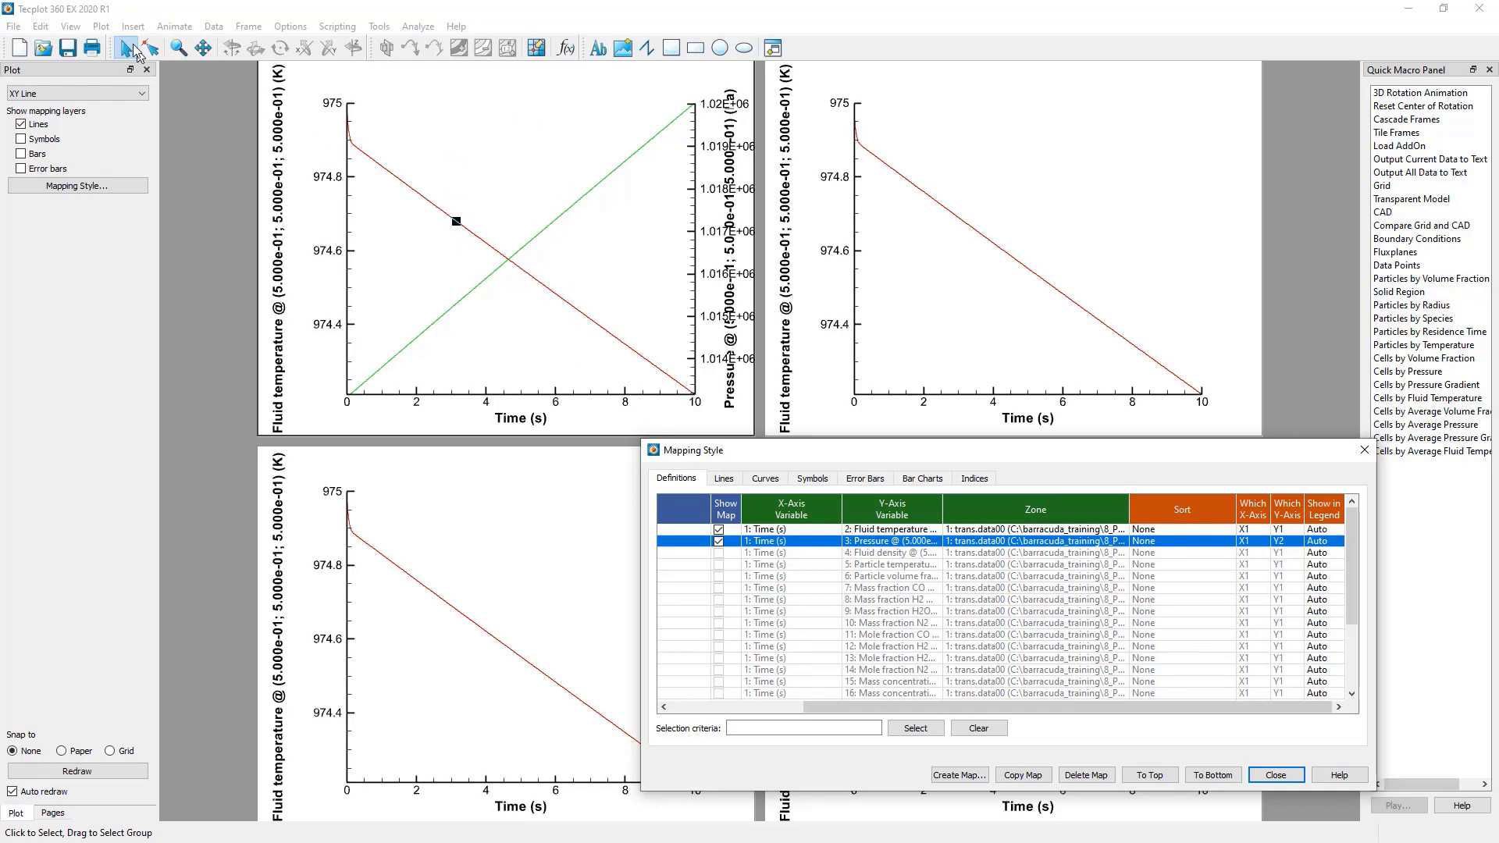
pyautogui.click(101, 26)
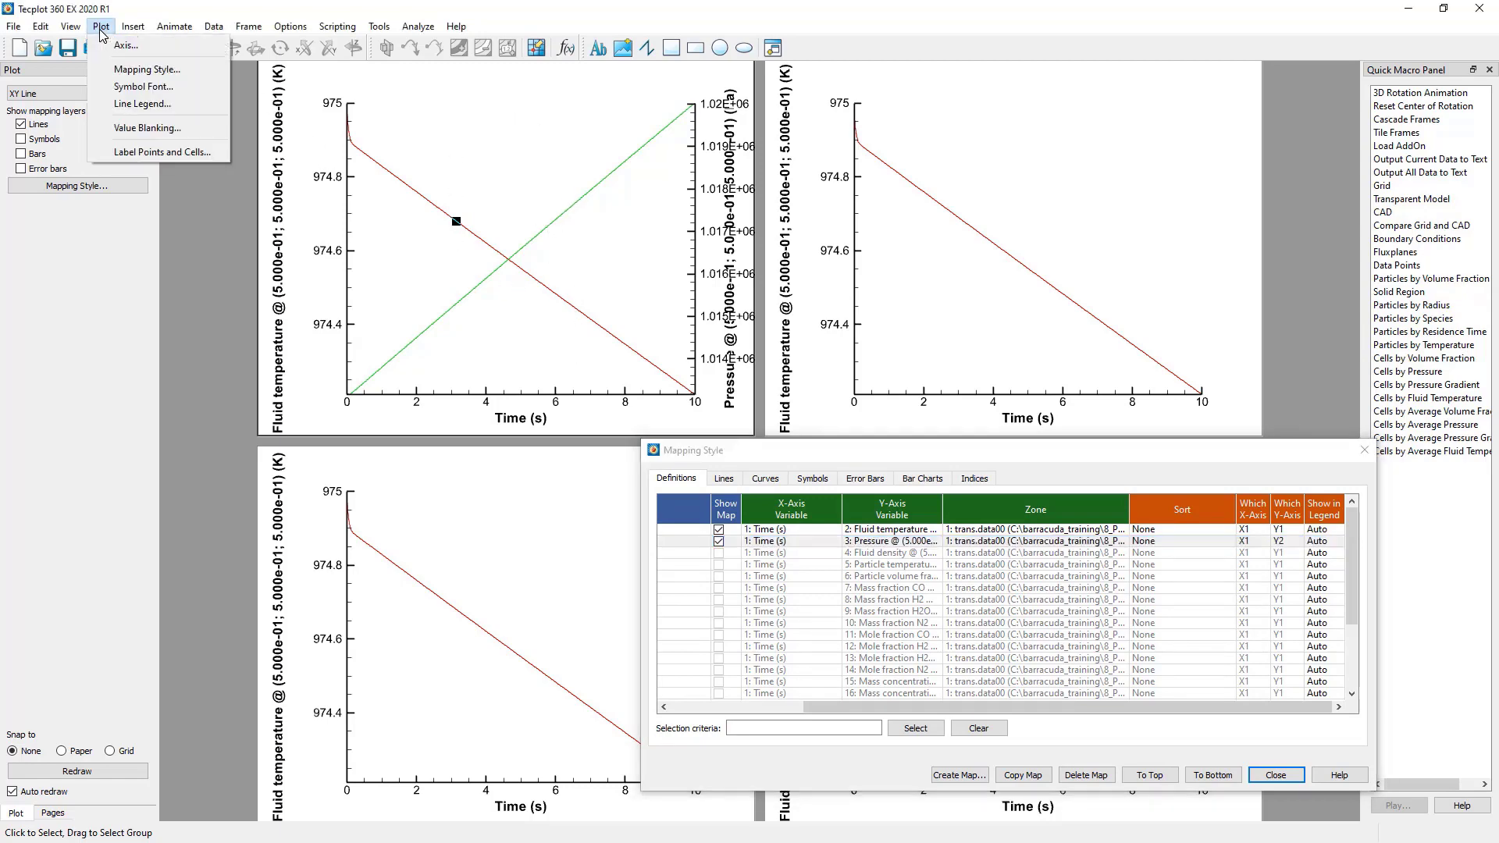
pyautogui.click(160, 104)
pyautogui.click(671, 273)
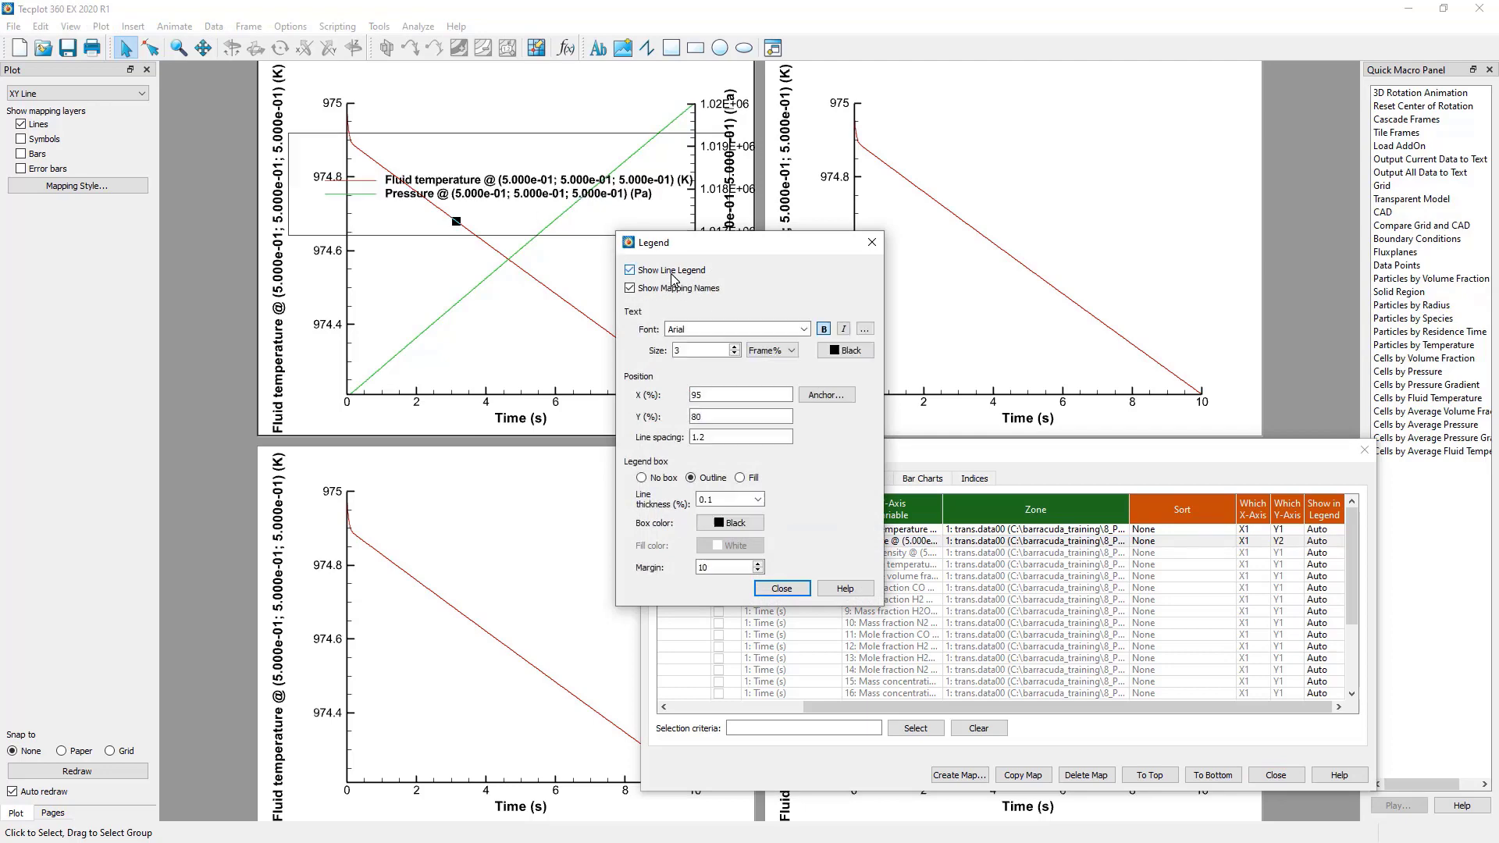
pyautogui.click(780, 588)
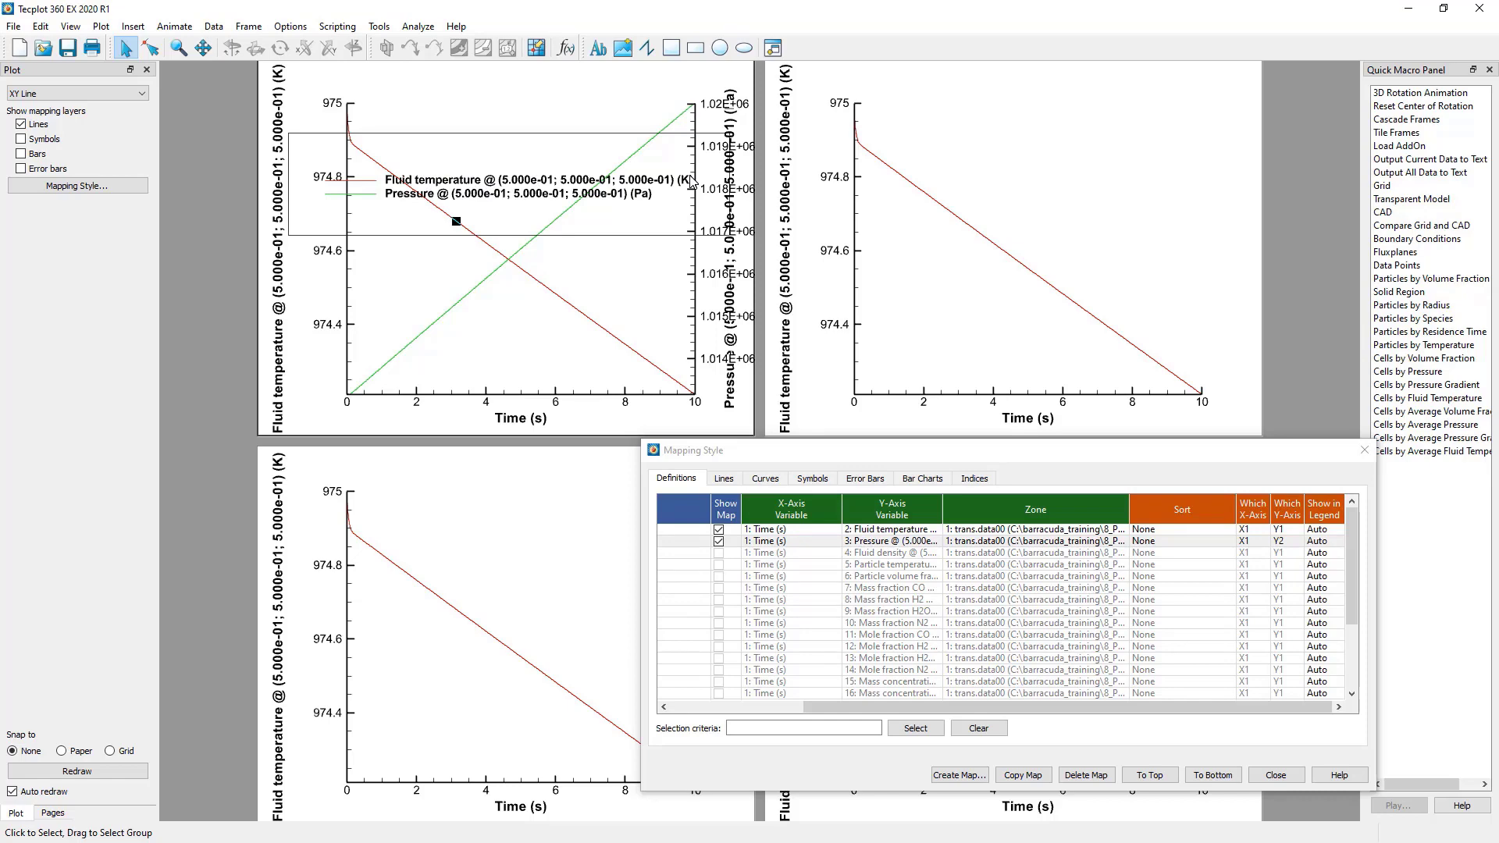
# Step: Rename the fluid temperature map as Temperature
pyautogui.click(1077, 710)
pyautogui.moveTo(1050, 710); pyautogui.dragTo(951, 707)
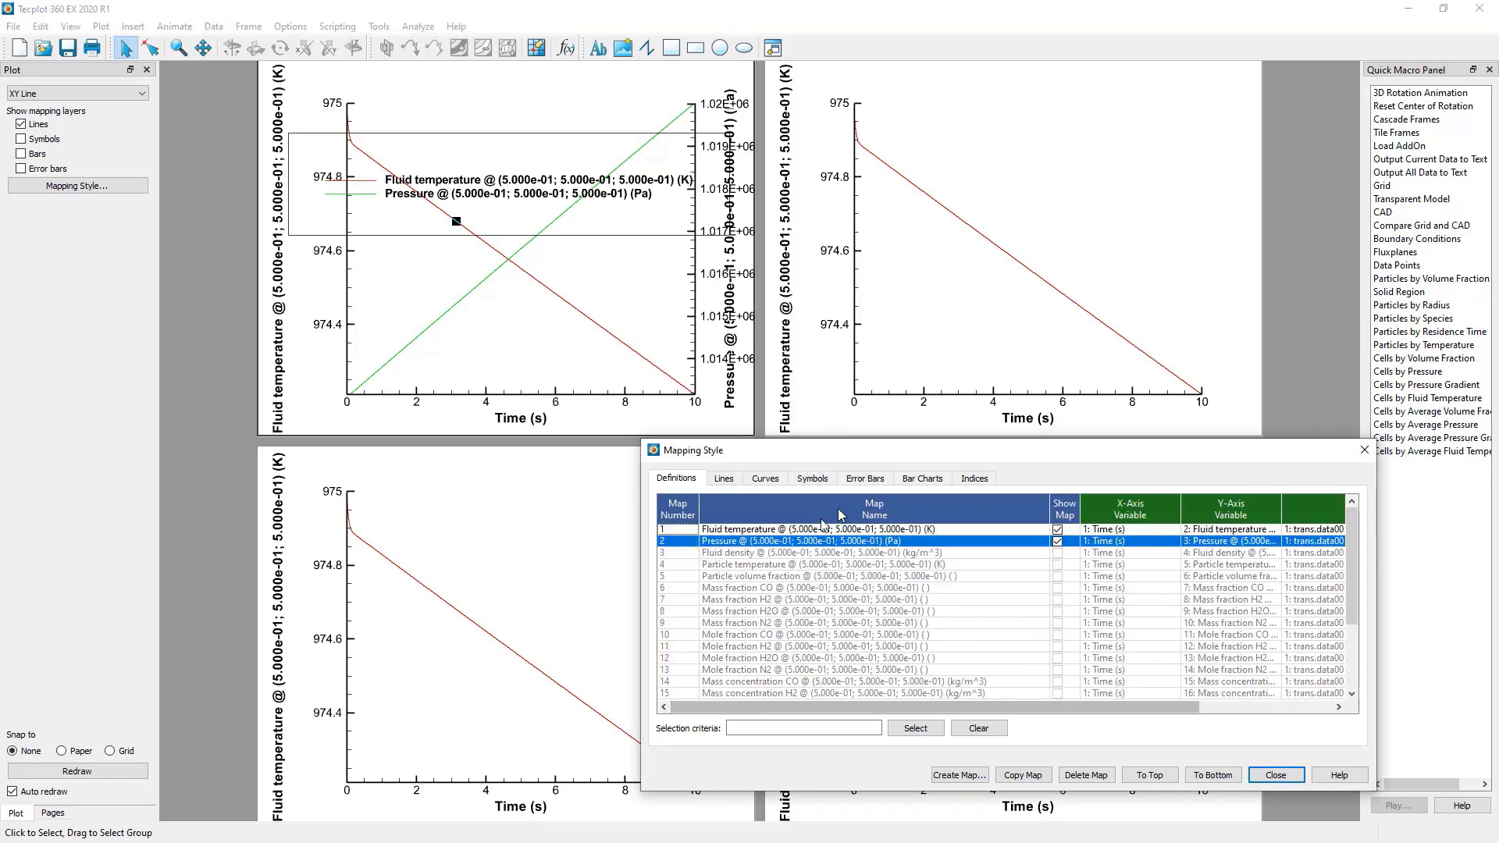
pyautogui.click(760, 530)
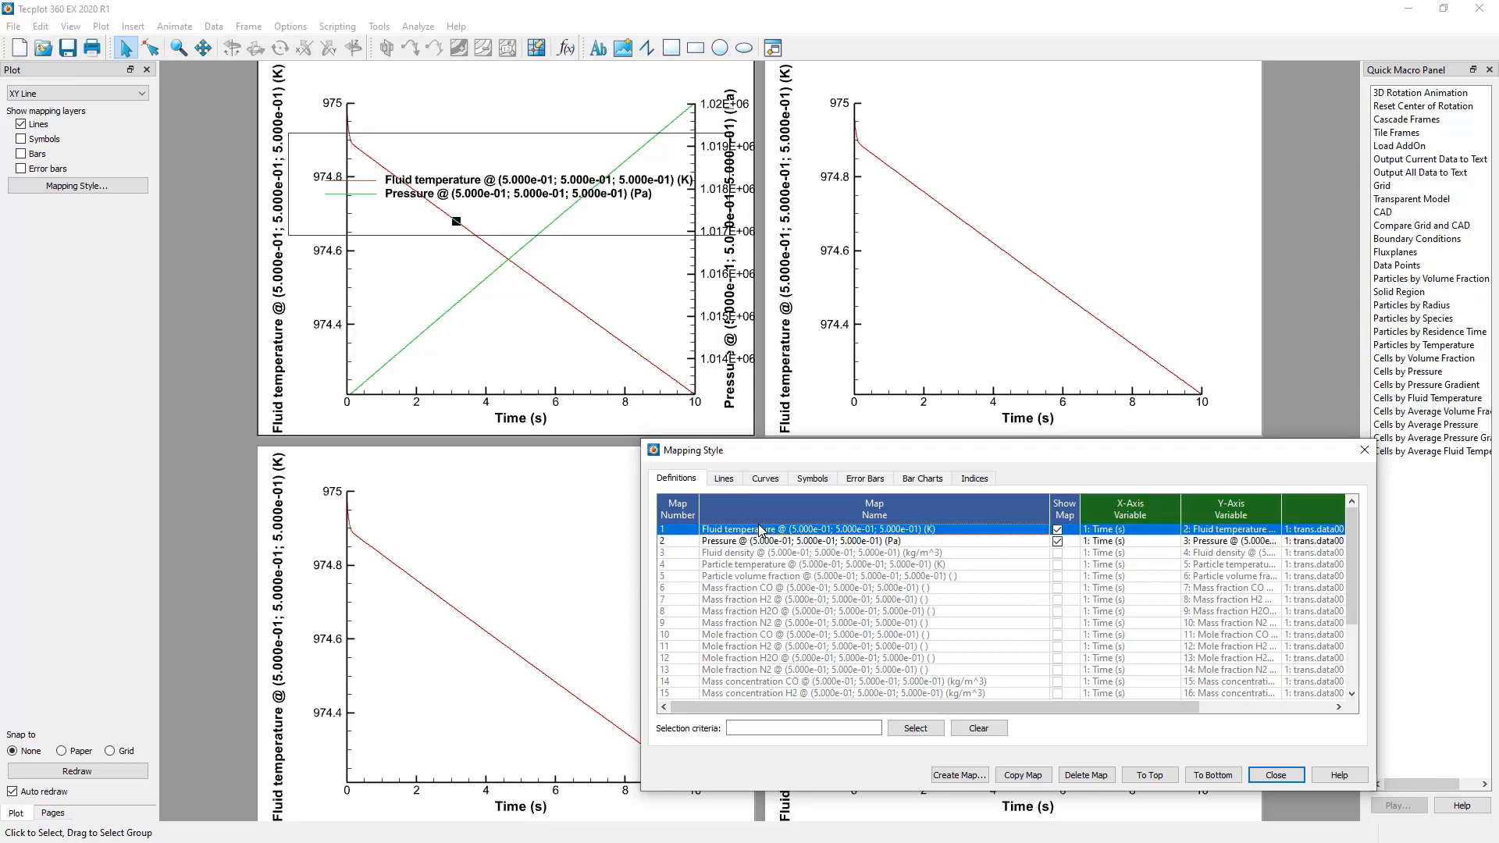
pyautogui.click(843, 530)
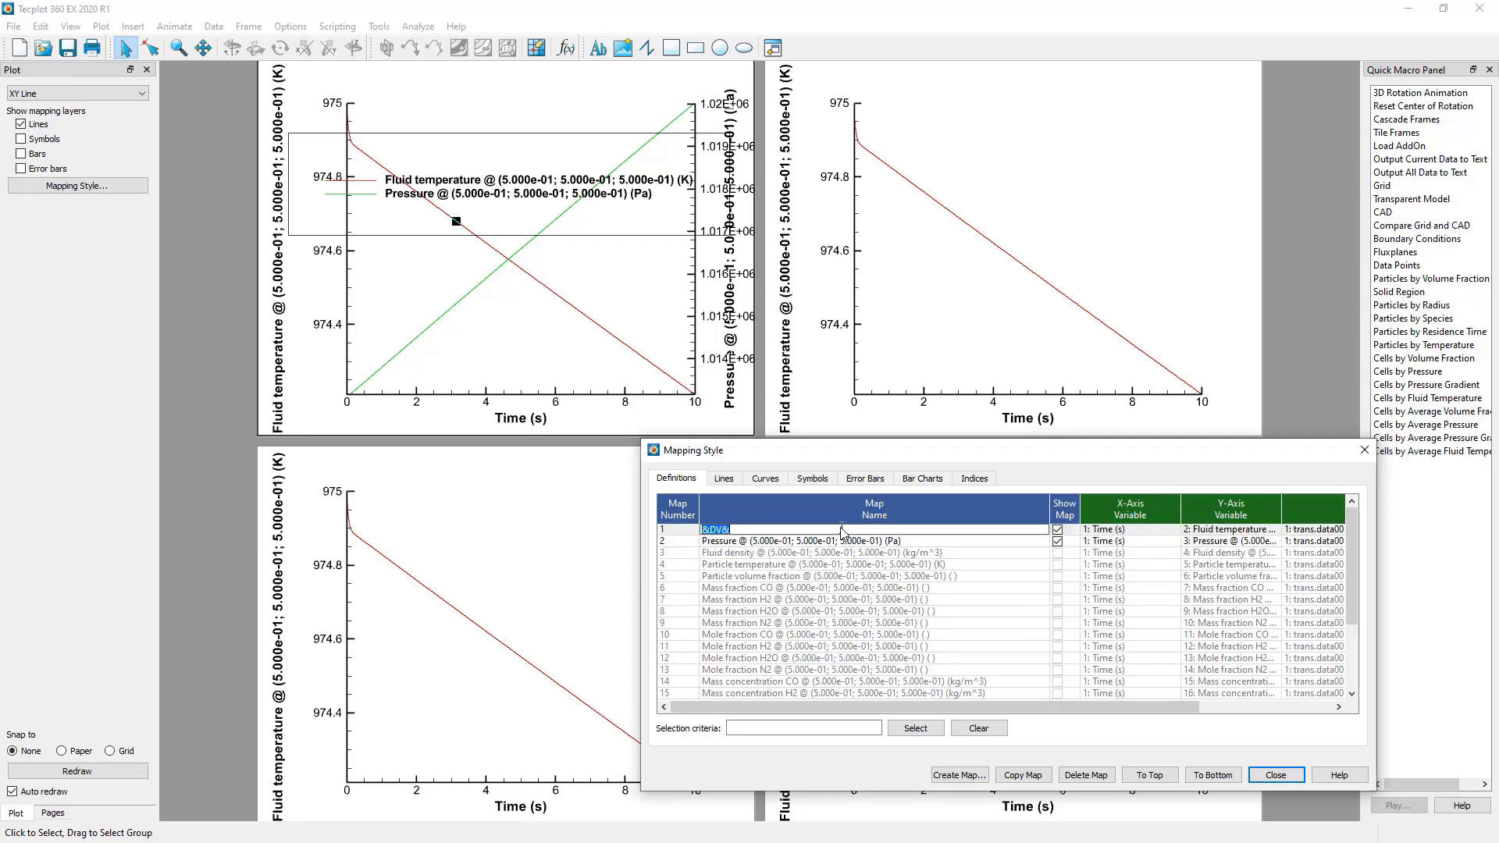
pyautogui.write('Temperature')
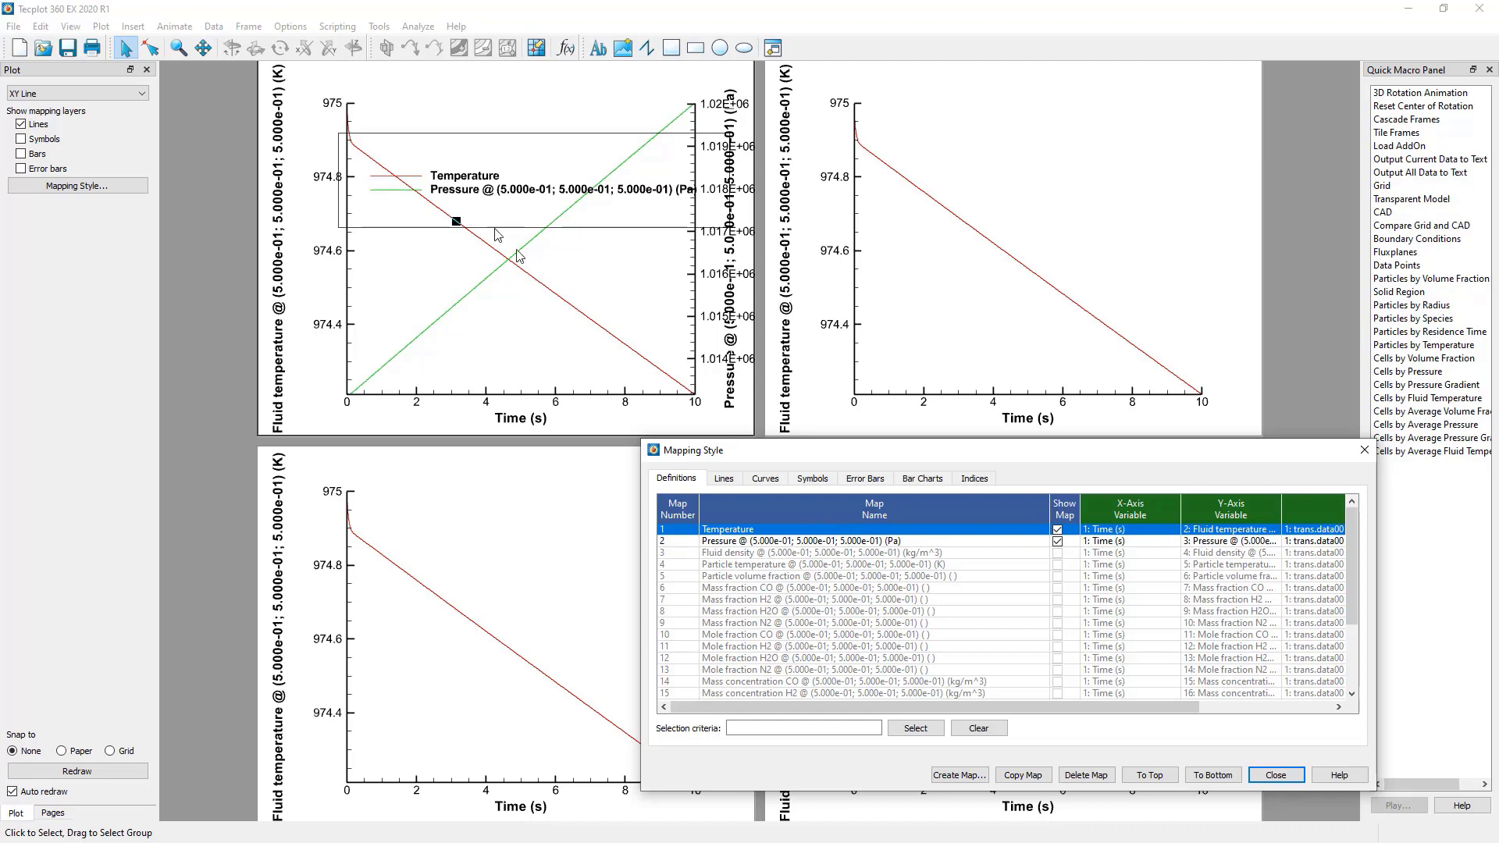
# Step: Rename the second map as Pressure and move the legend inside the axes near the plot's upper middle
pyautogui.doubleClick(796, 541)
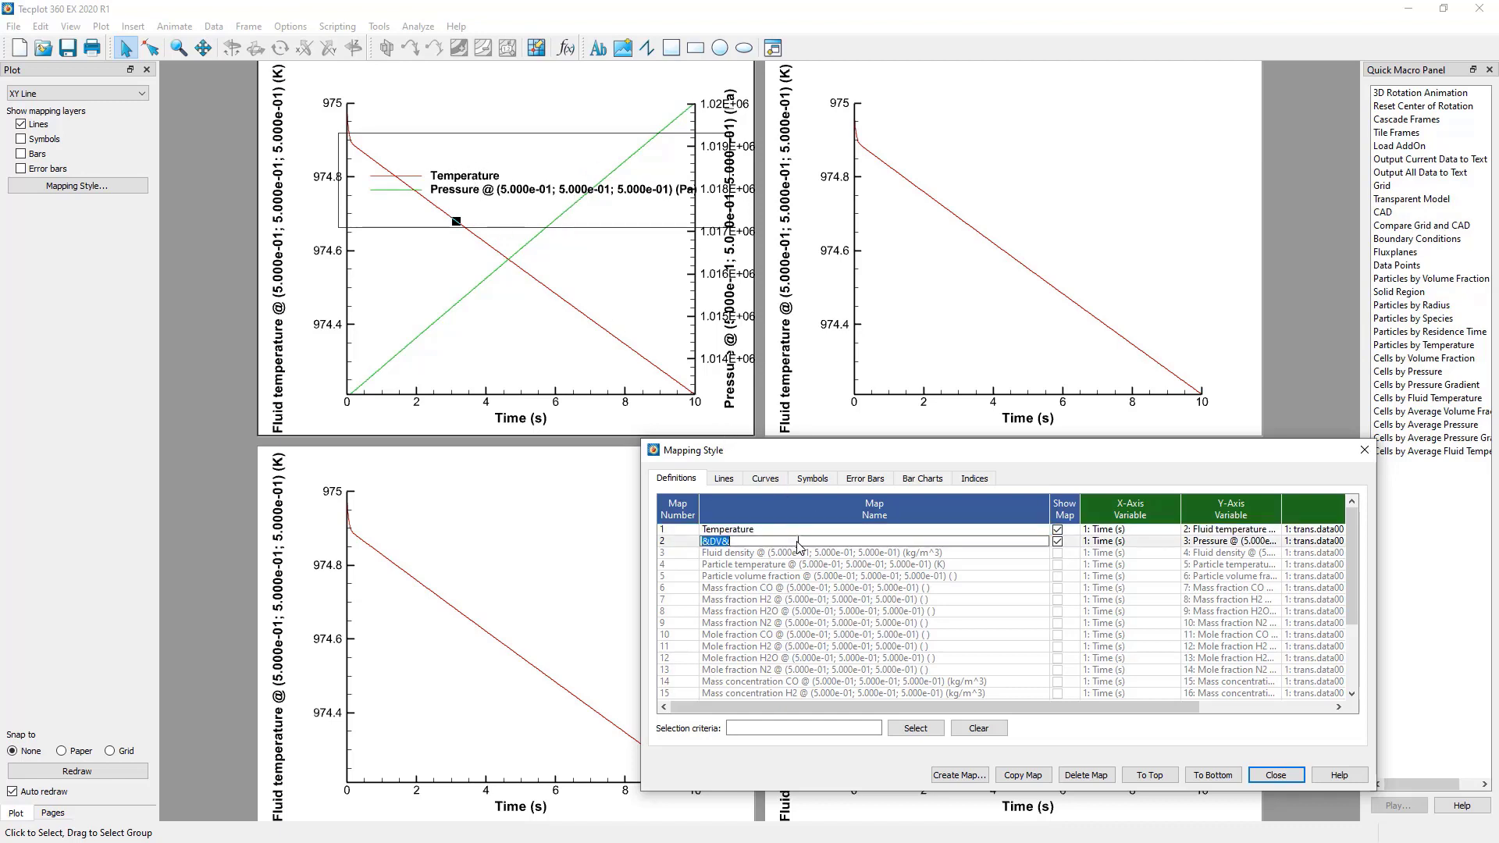
pyautogui.write('Presure')
pyautogui.press('Return')
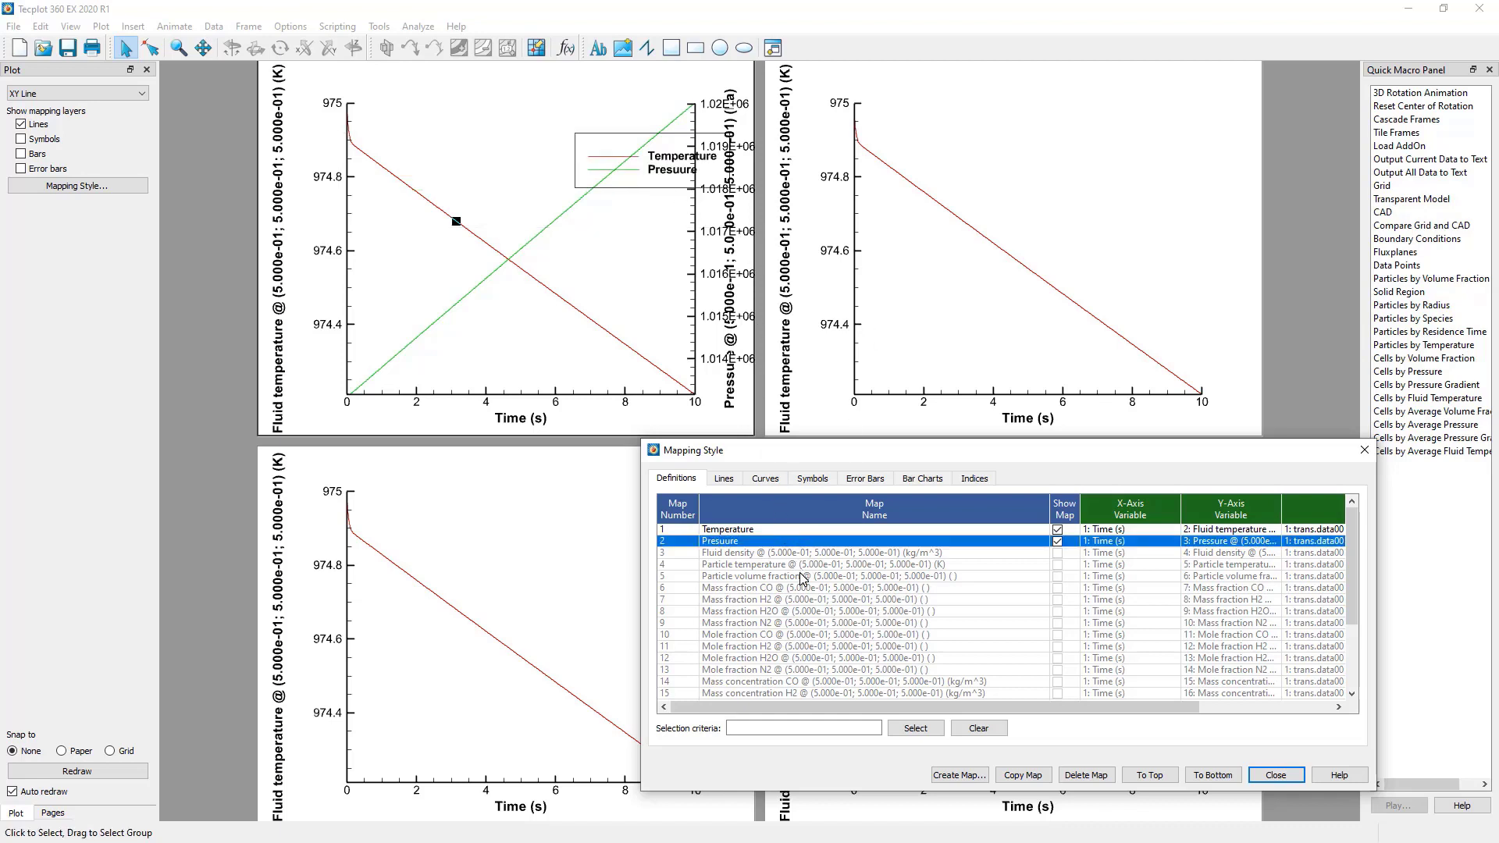
pyautogui.click(730, 541)
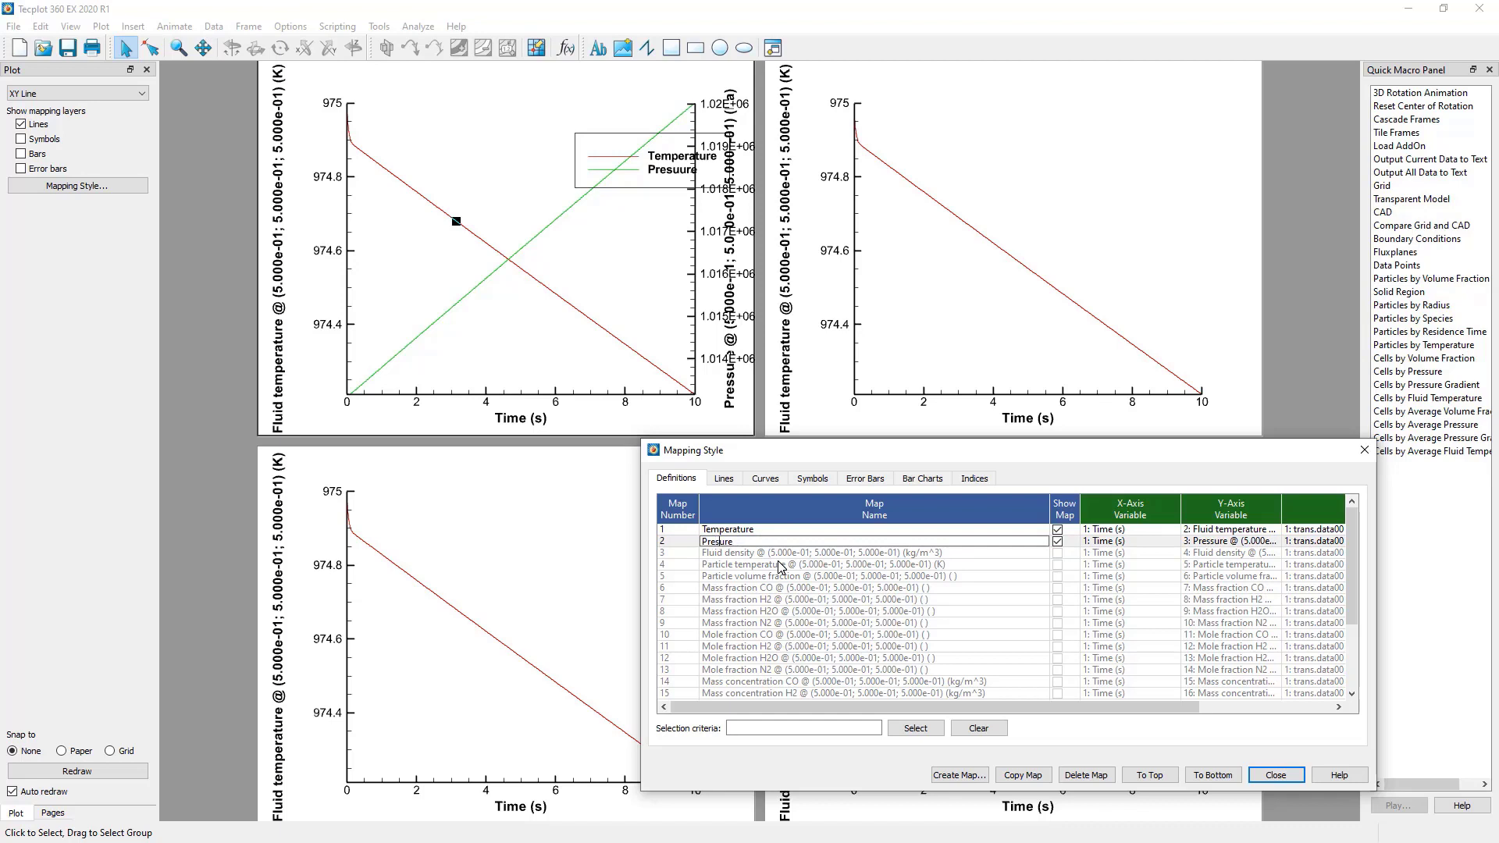
pyautogui.write('s')
pyautogui.press('Return')
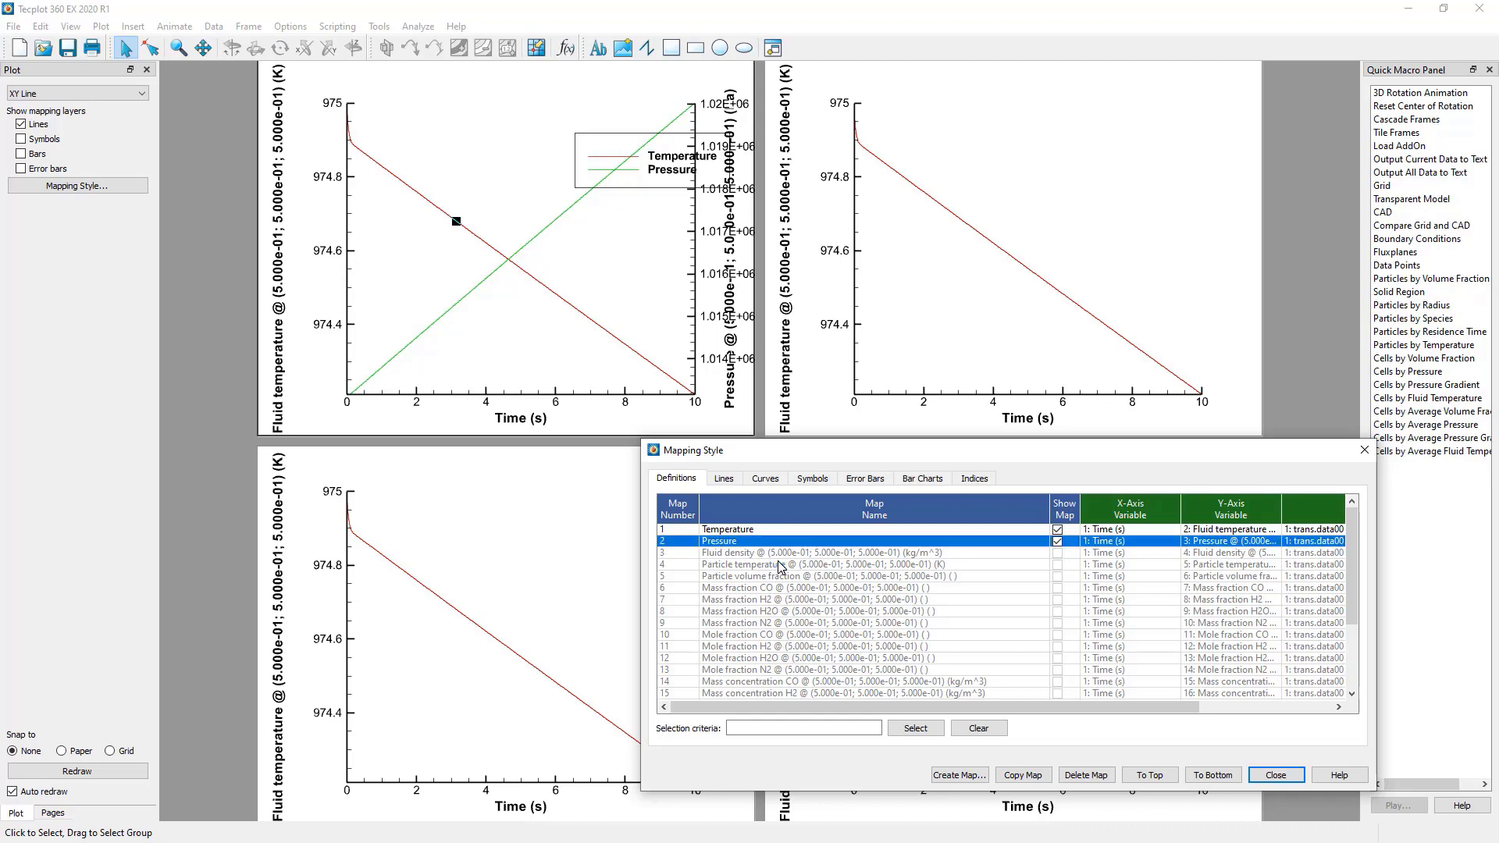
pyautogui.click(660, 192)
pyautogui.moveTo(661, 191); pyautogui.dragTo(522, 179)
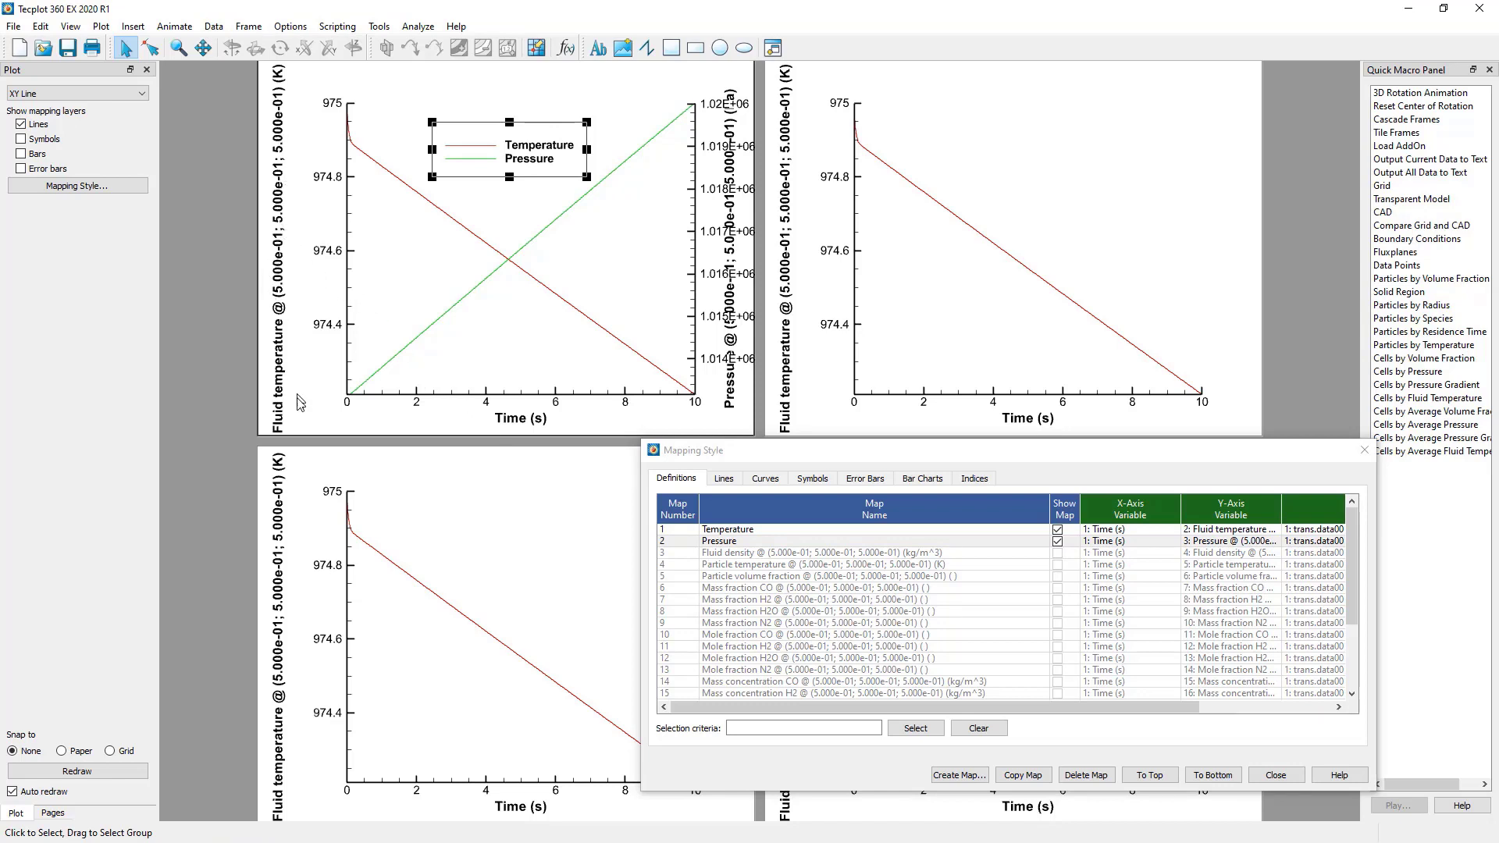
# Step: Replace the Y1 axis title of the upper-left plot with the custom text "Fluid Temperature (K)"
pyautogui.click(279, 271)
pyautogui.doubleClick(279, 270)
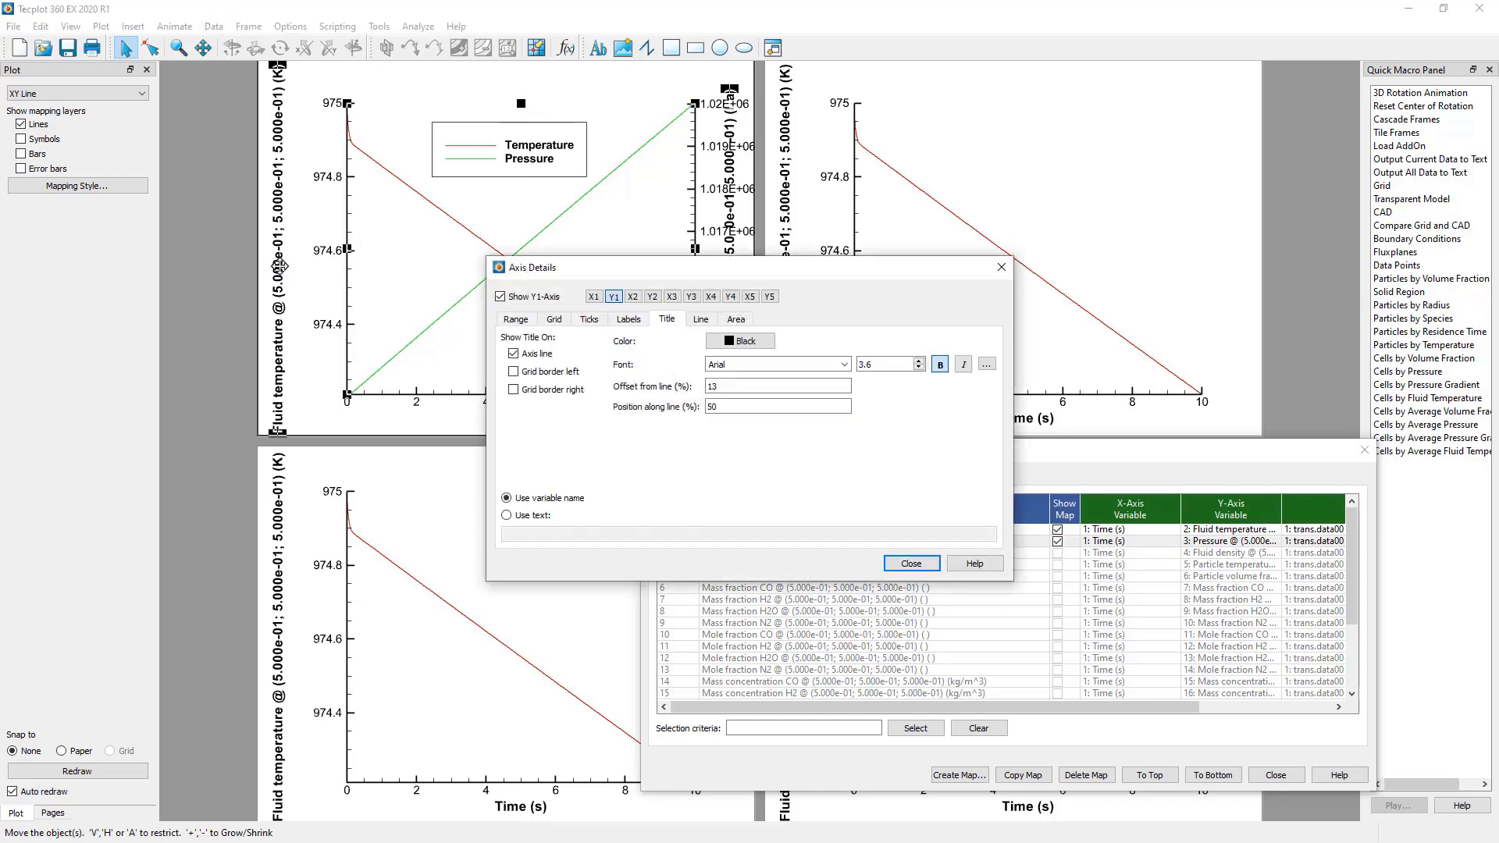
pyautogui.click(540, 515)
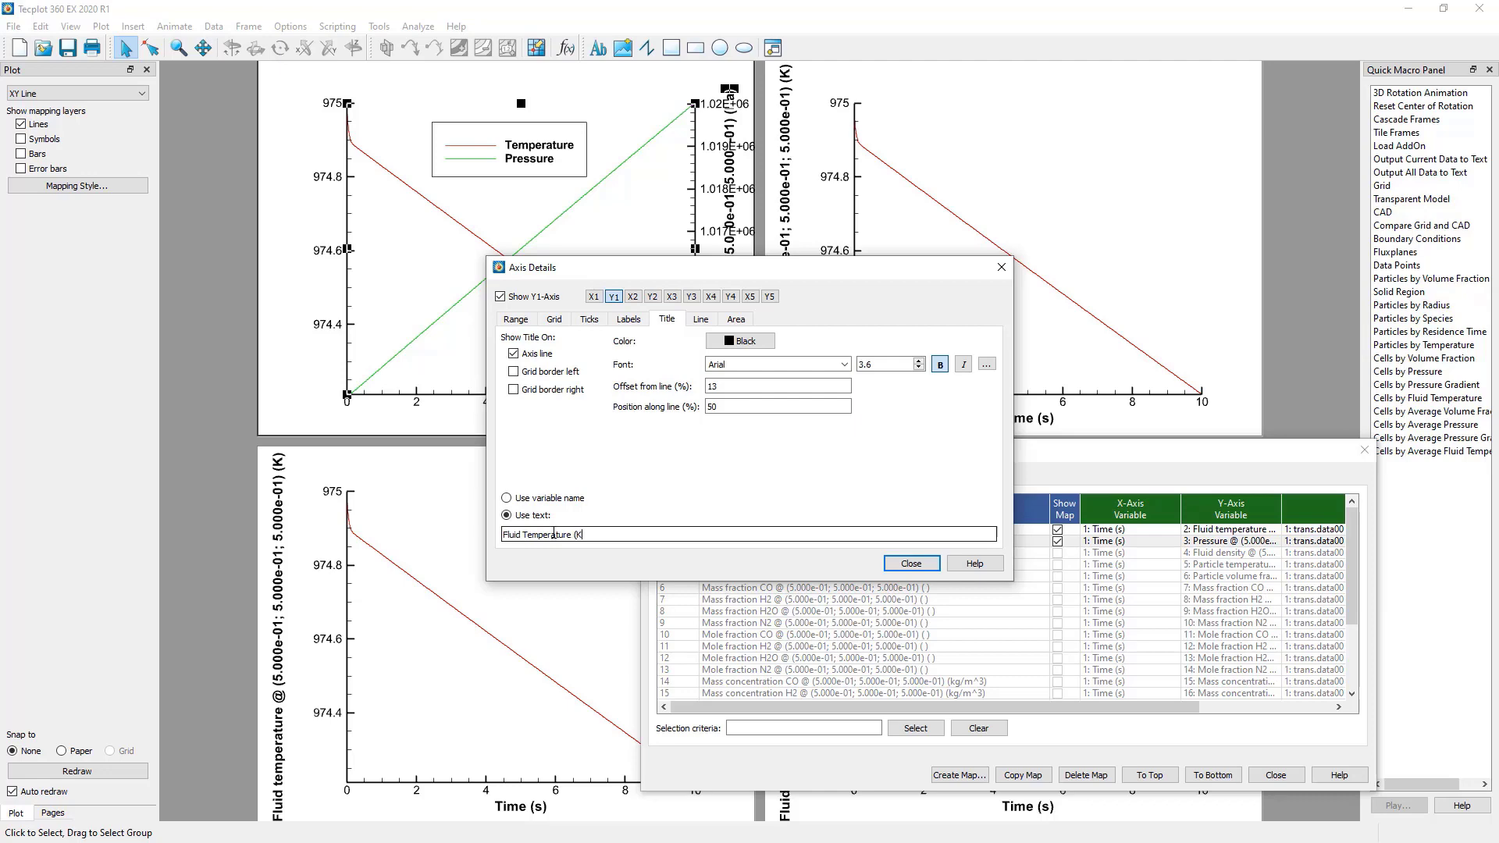
pyautogui.press('Return')
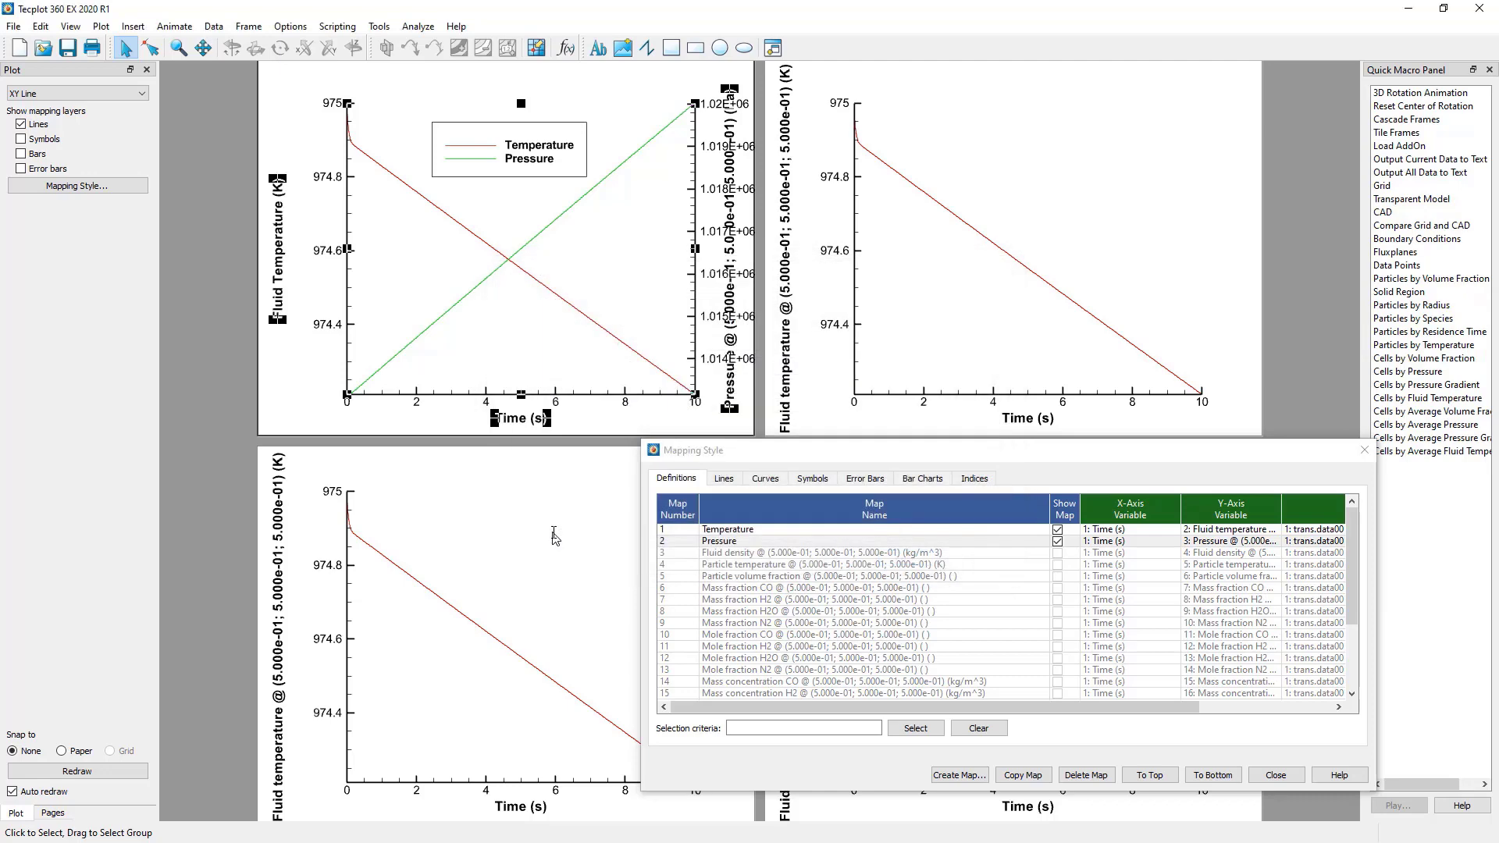
# Step: Replace the Y2 axis title of the upper-left plot with the custom text "Absolute Pressure (Pa)"
pyautogui.doubleClick(731, 390)
pyautogui.click(518, 515)
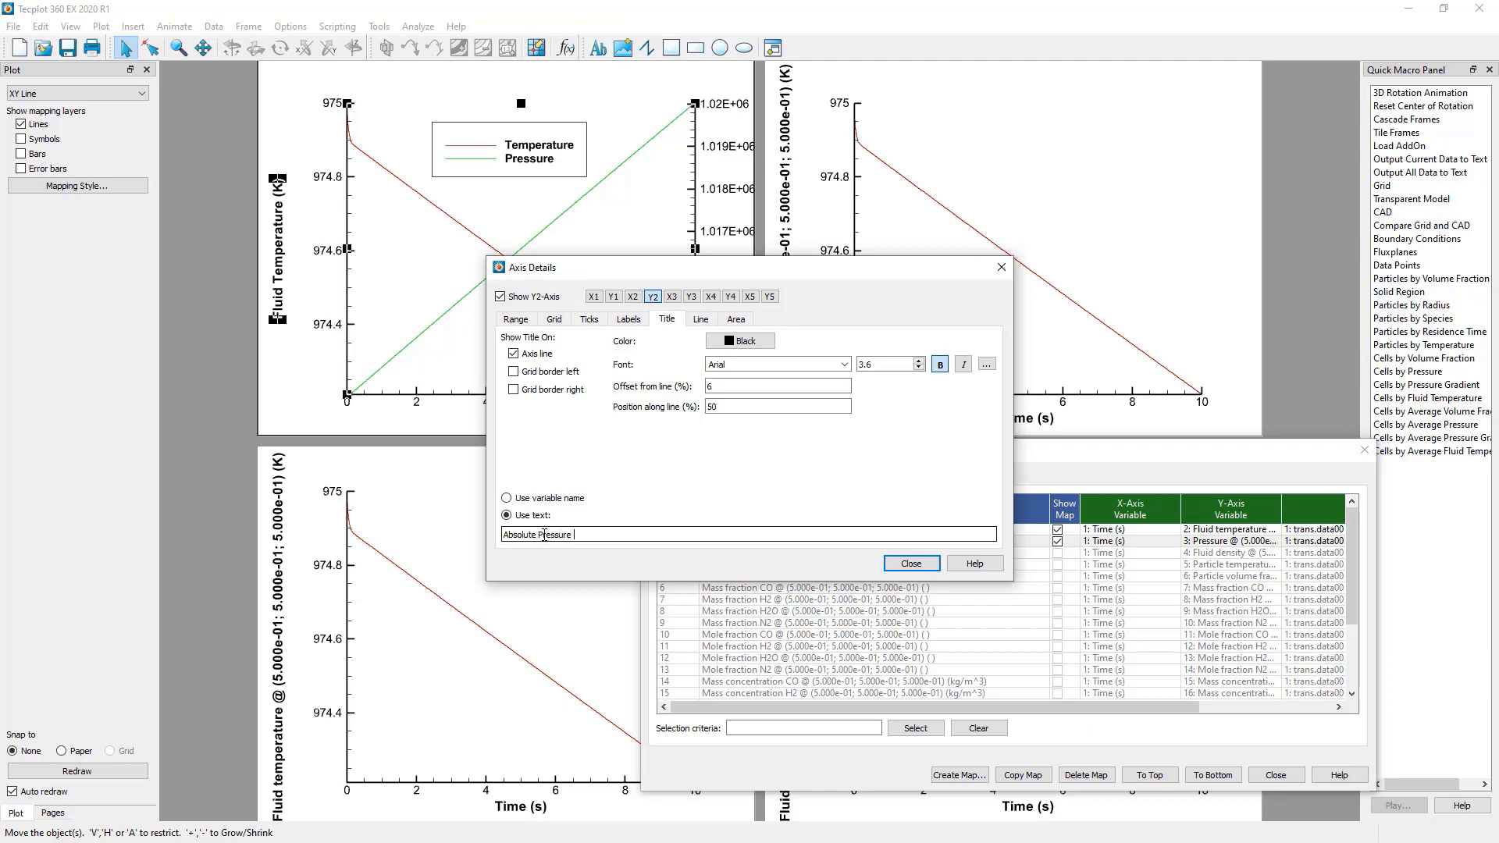
pyautogui.press('Return')
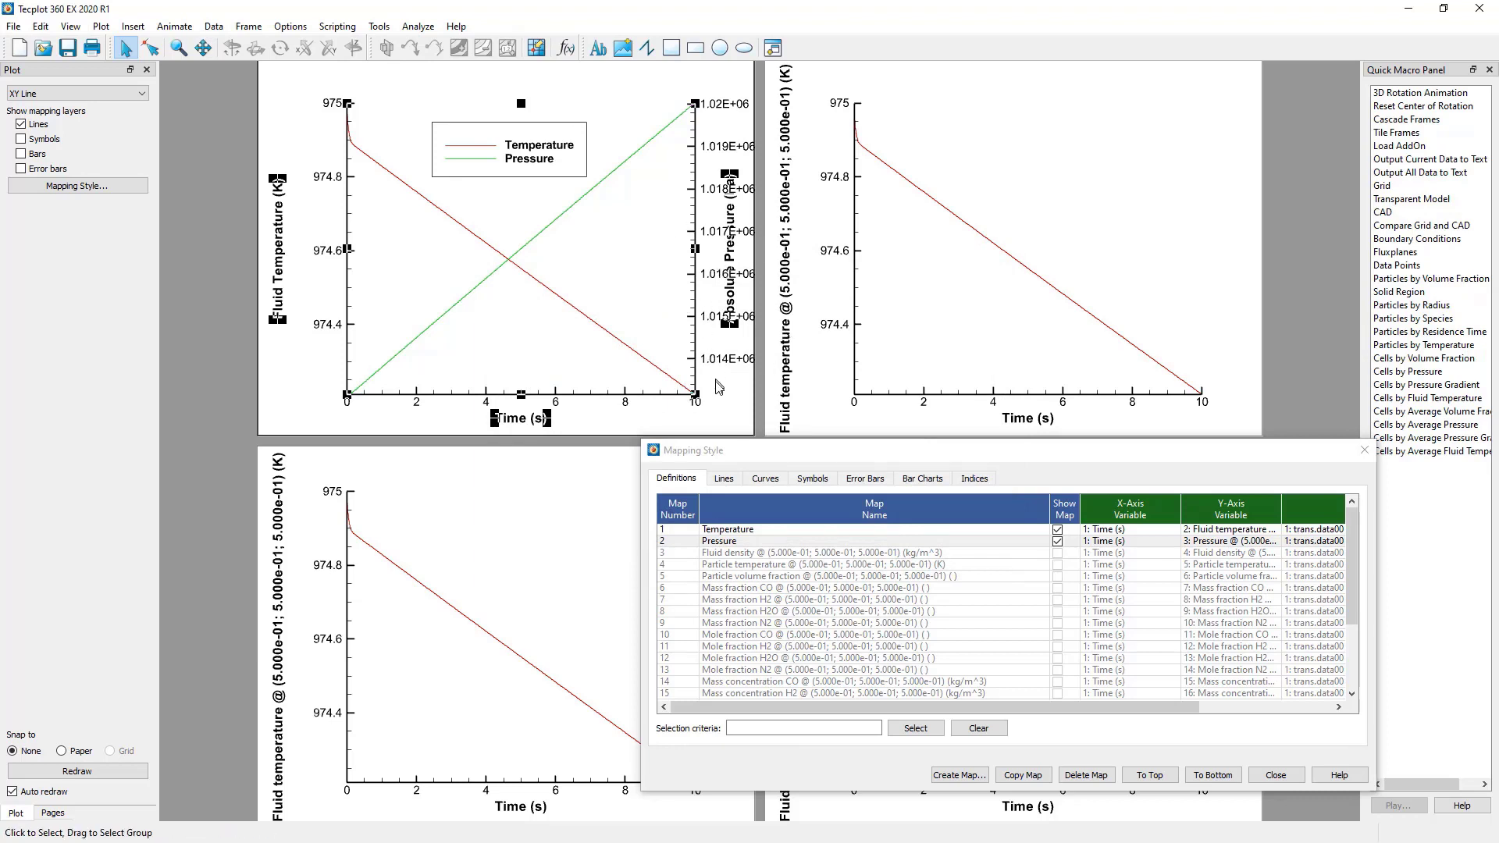
pyautogui.click(731, 400)
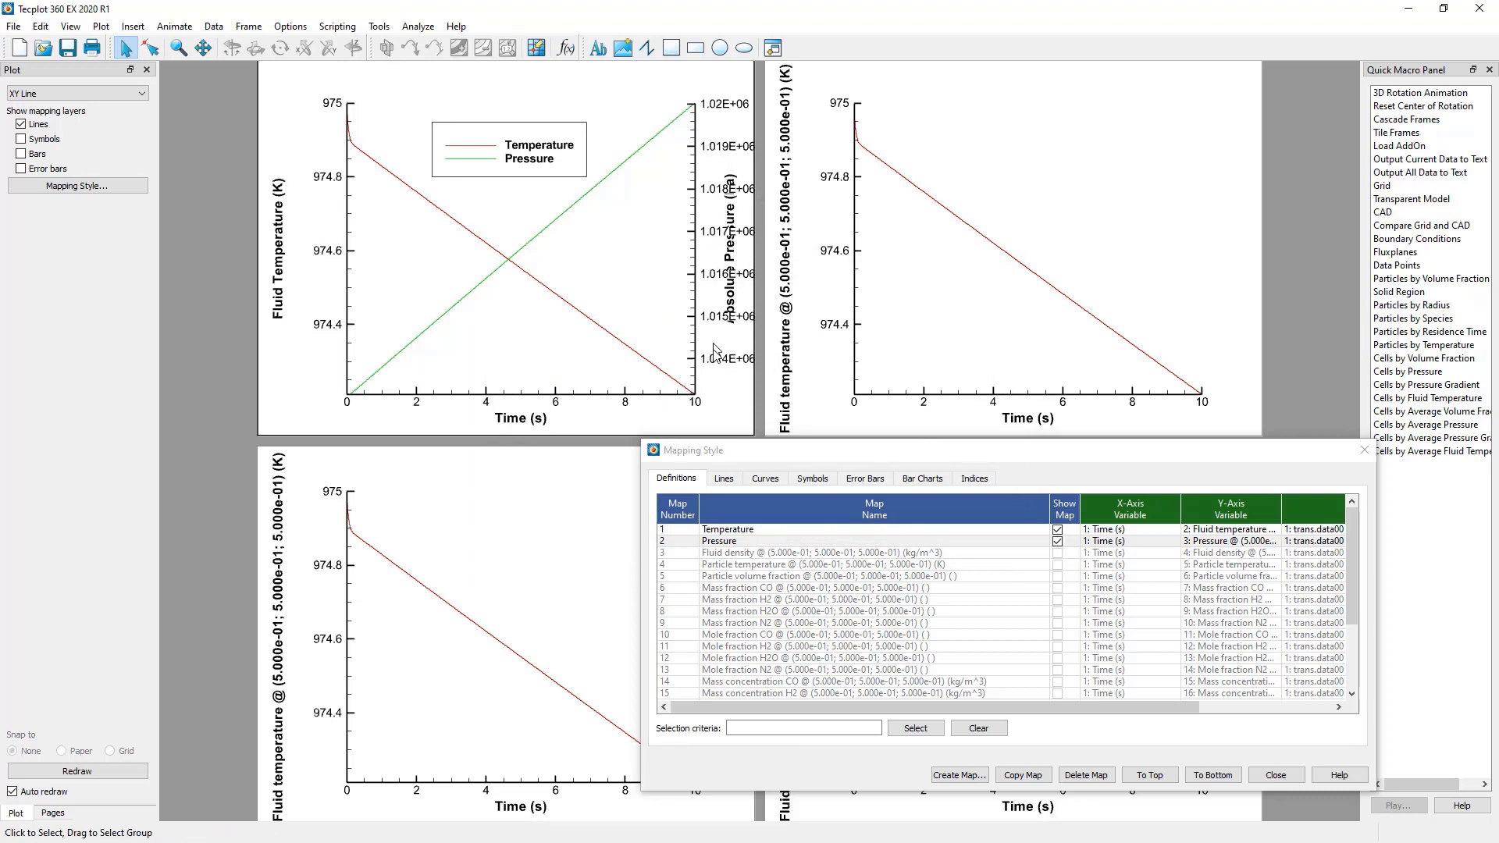
# Step: Narrow the upper-left plot's axis area to clear the pressure axis labels from their title, and refit the data to the axes
pyautogui.click(152, 51)
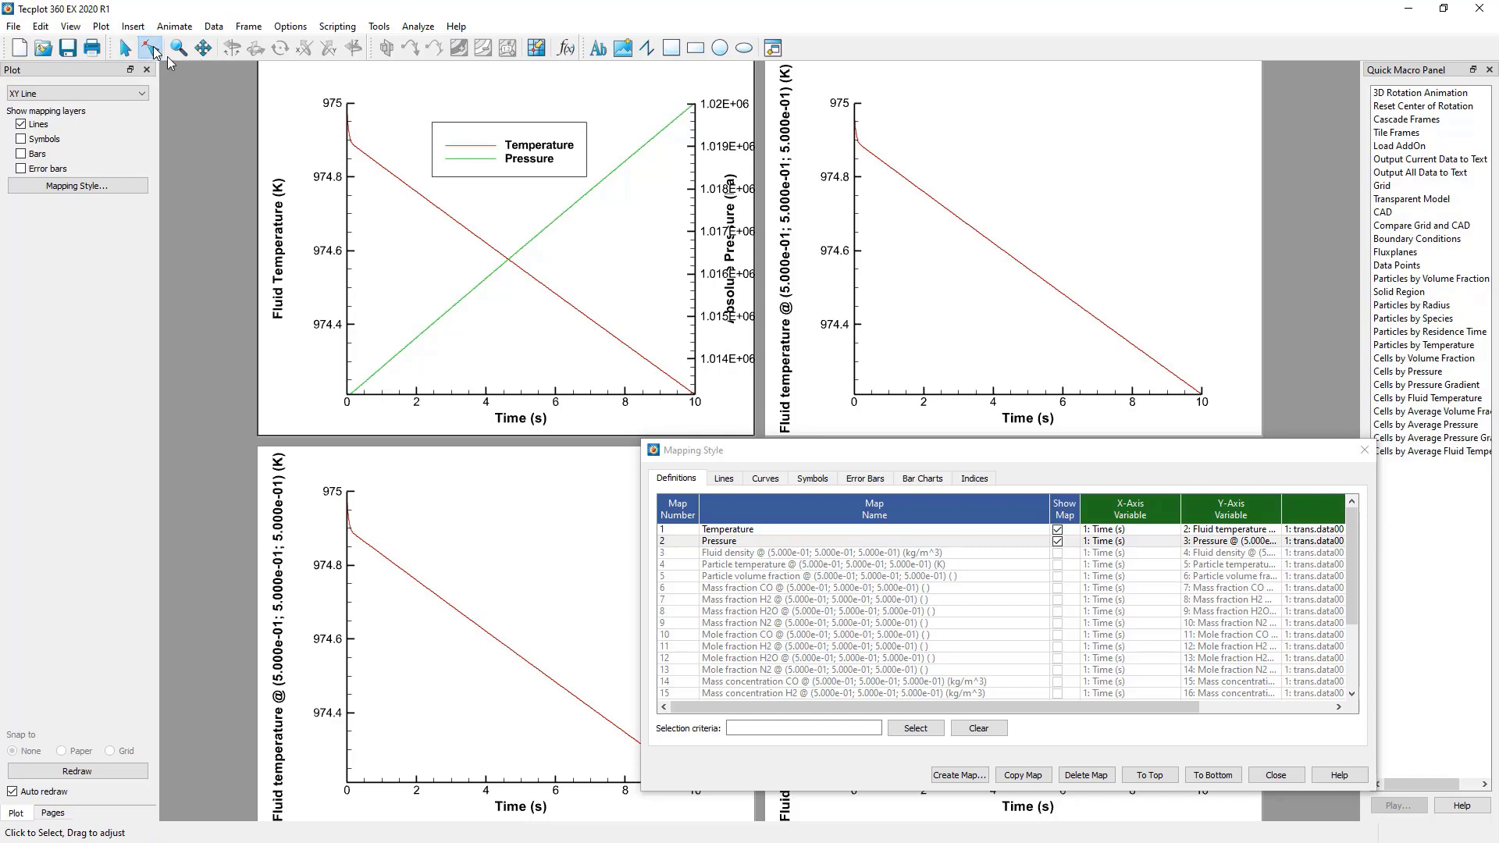
pyautogui.click(591, 104)
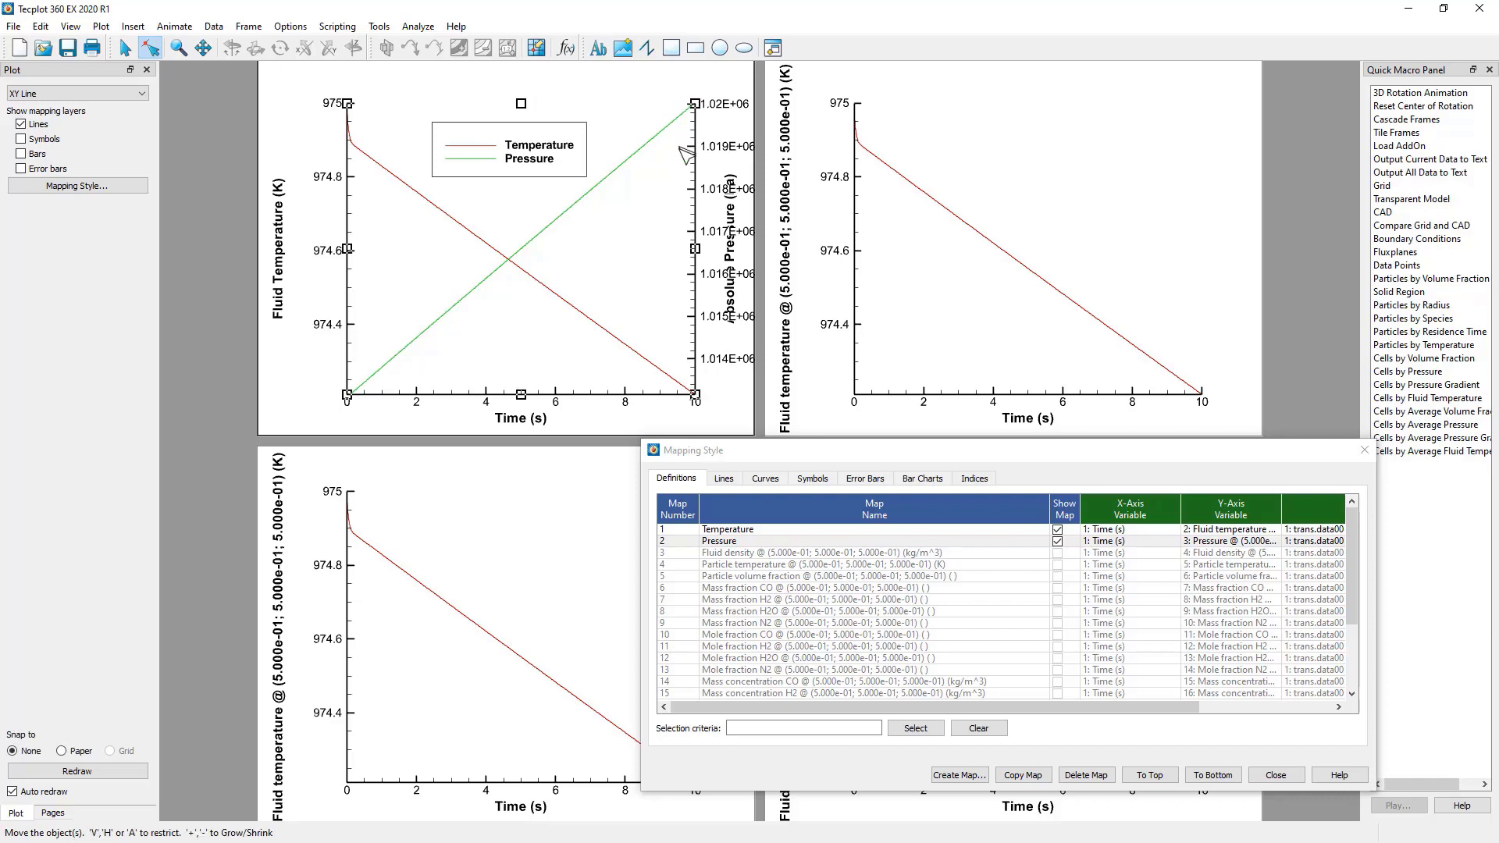
pyautogui.moveTo(695, 249)
pyautogui.mouseDown()
pyautogui.moveTo(640, 243)
pyautogui.moveTo(725, 252)
pyautogui.mouseUp()
pyautogui.click(682, 250)
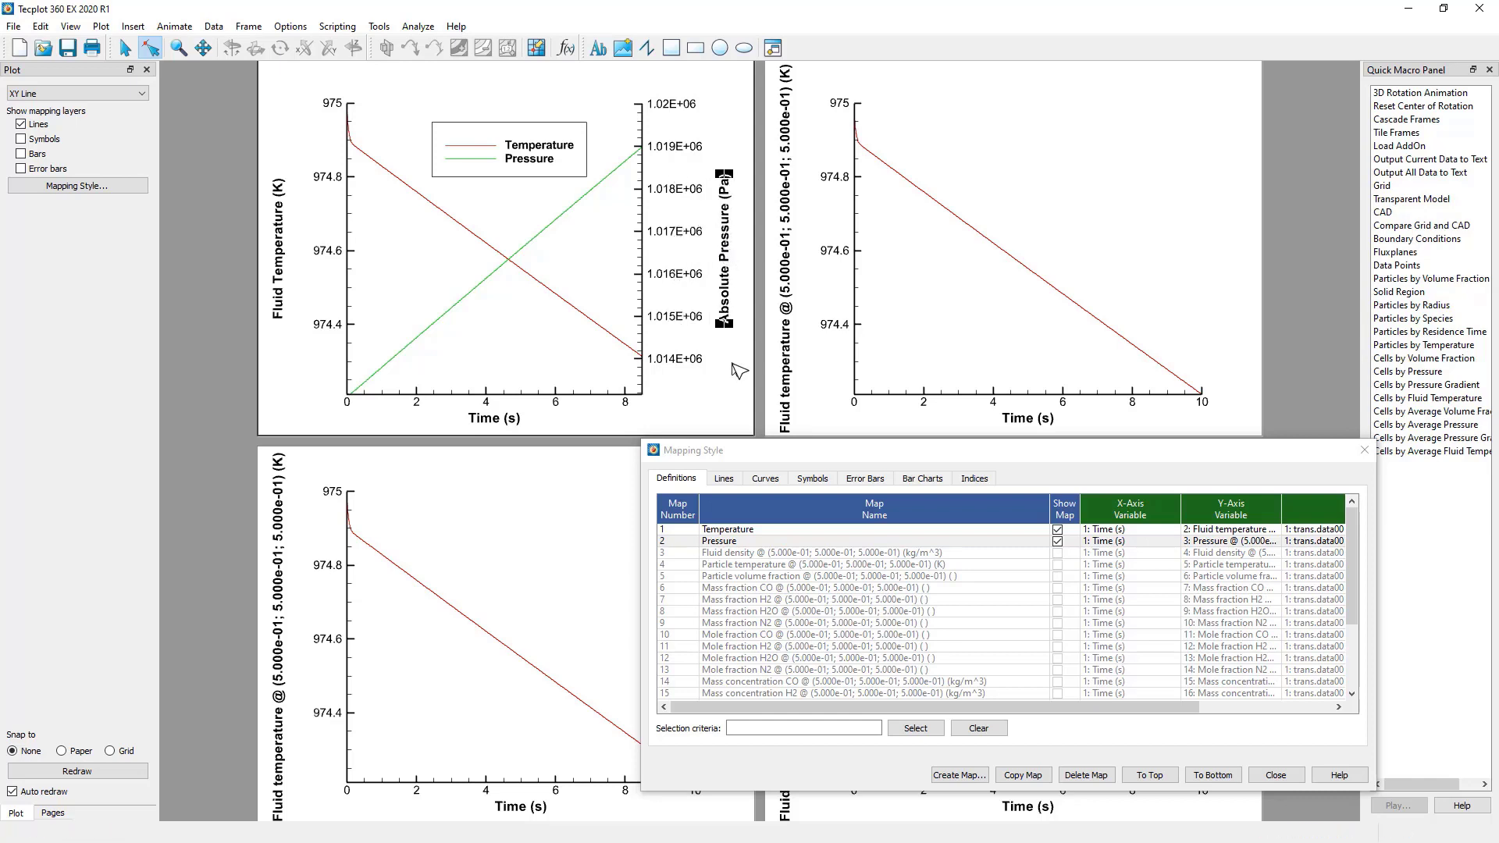
pyautogui.press('Escape')
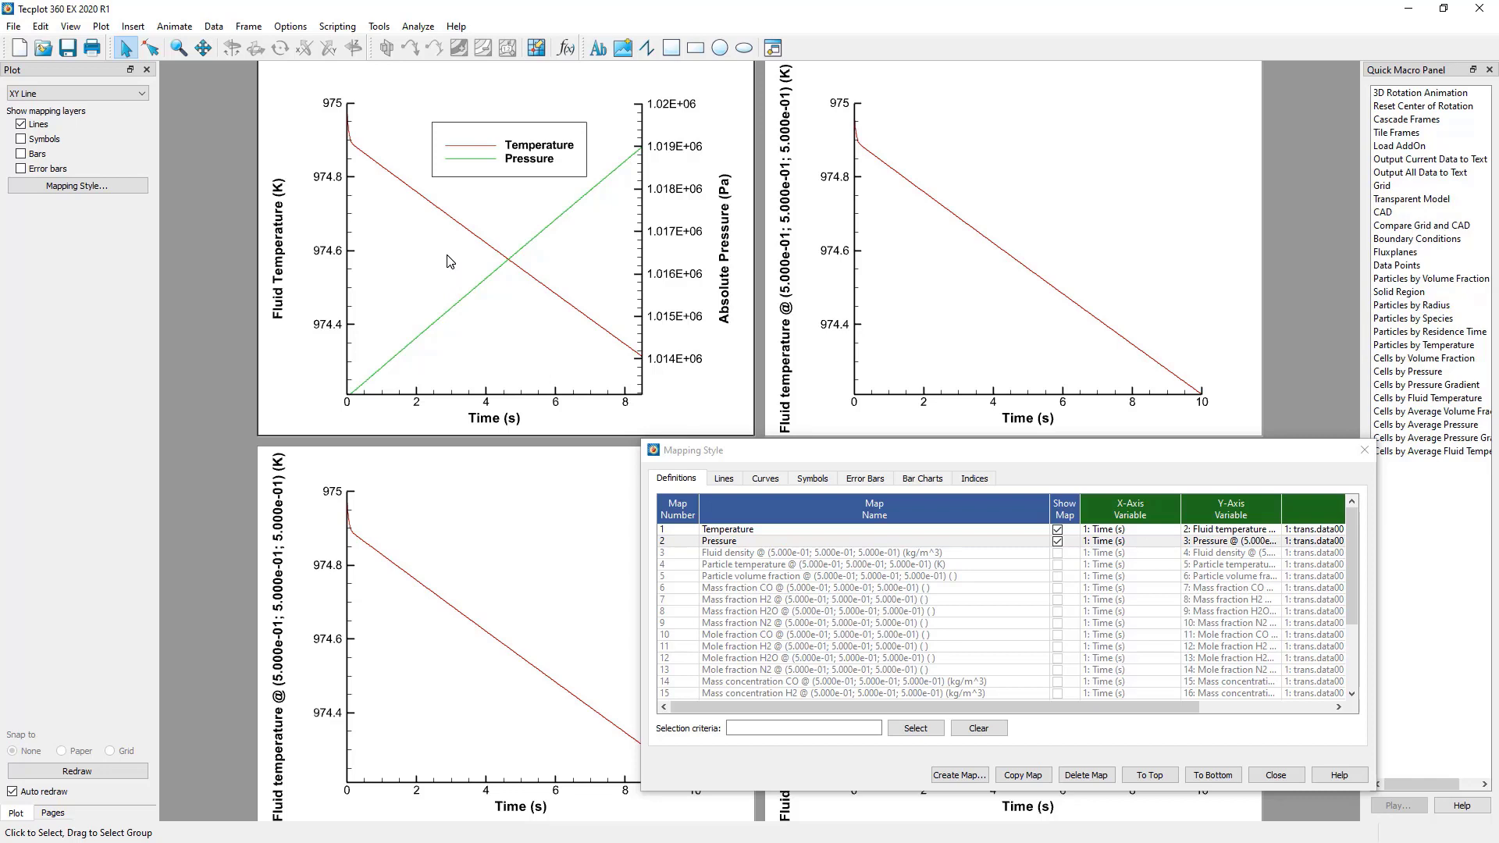
pyautogui.hotkey('ctrl', 'f')
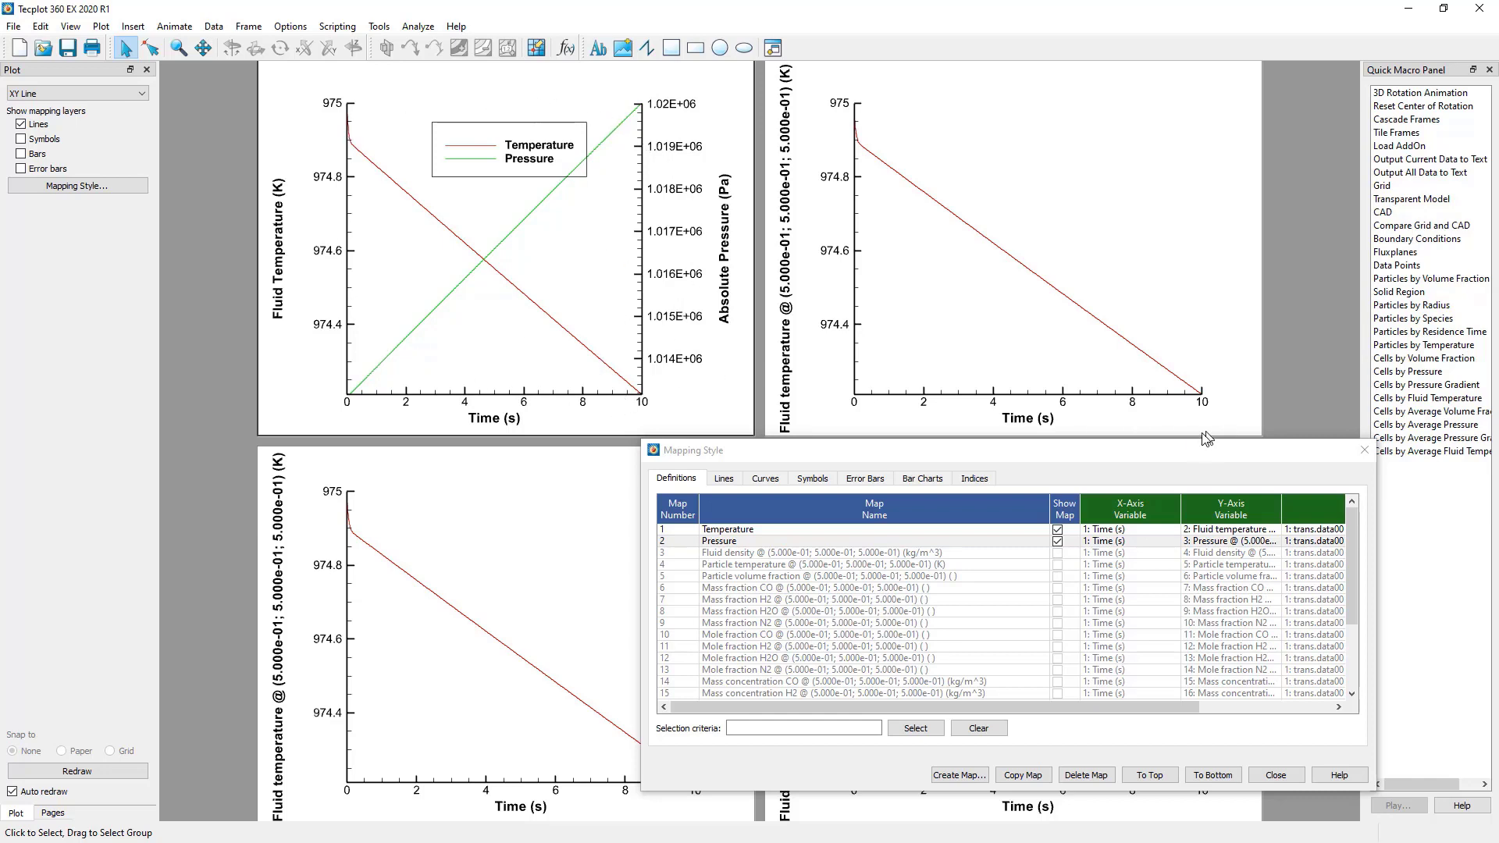
# Step: In the upper-right frame, hide the fluid temperature map, show the particle volume fraction map and fit the plot to its data
pyautogui.moveTo(1191, 458); pyautogui.dragTo(865, 462)
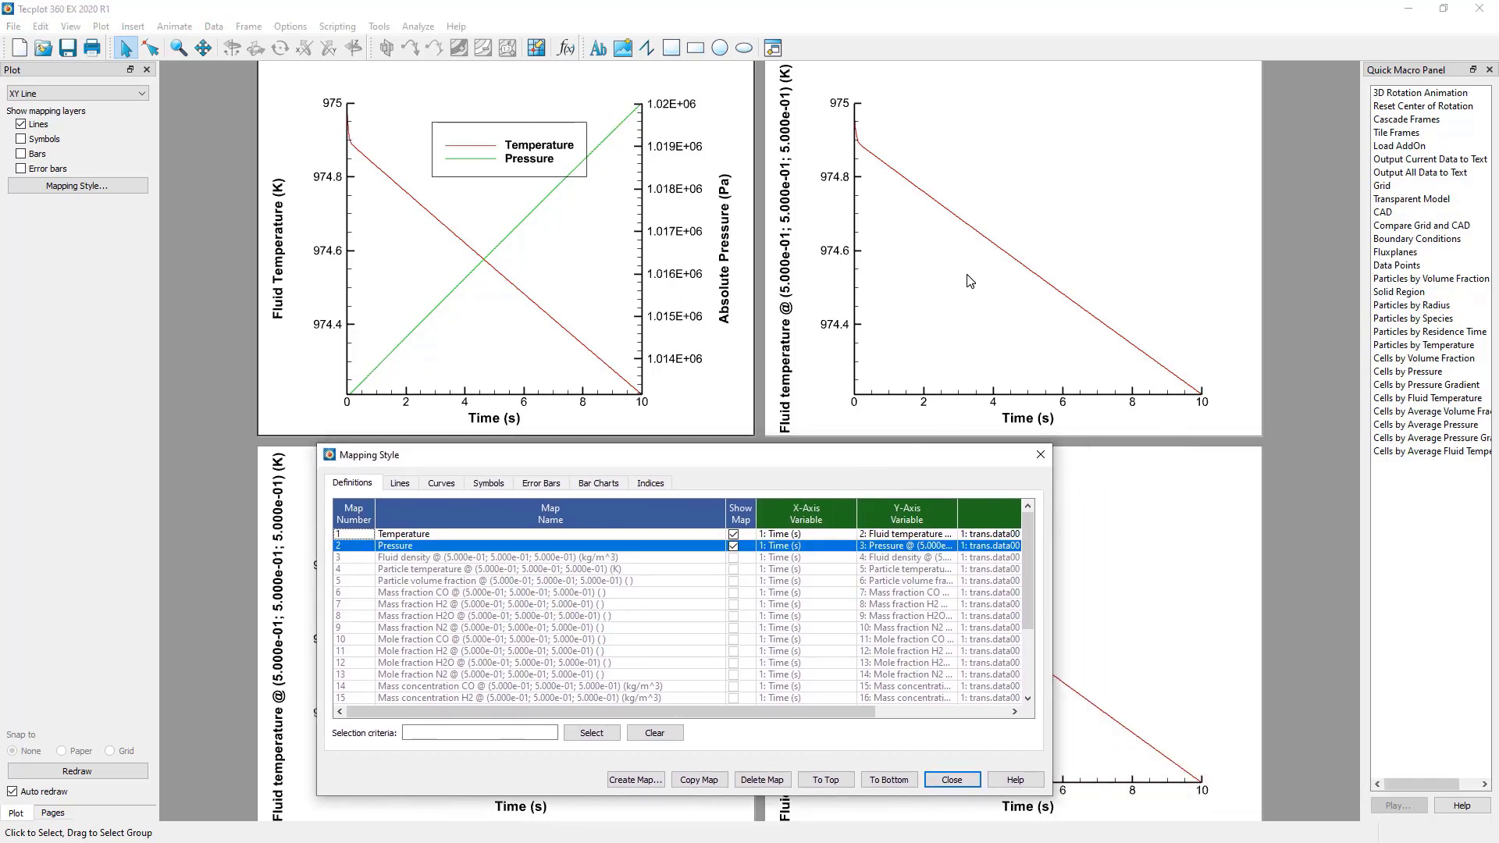
pyautogui.click(968, 281)
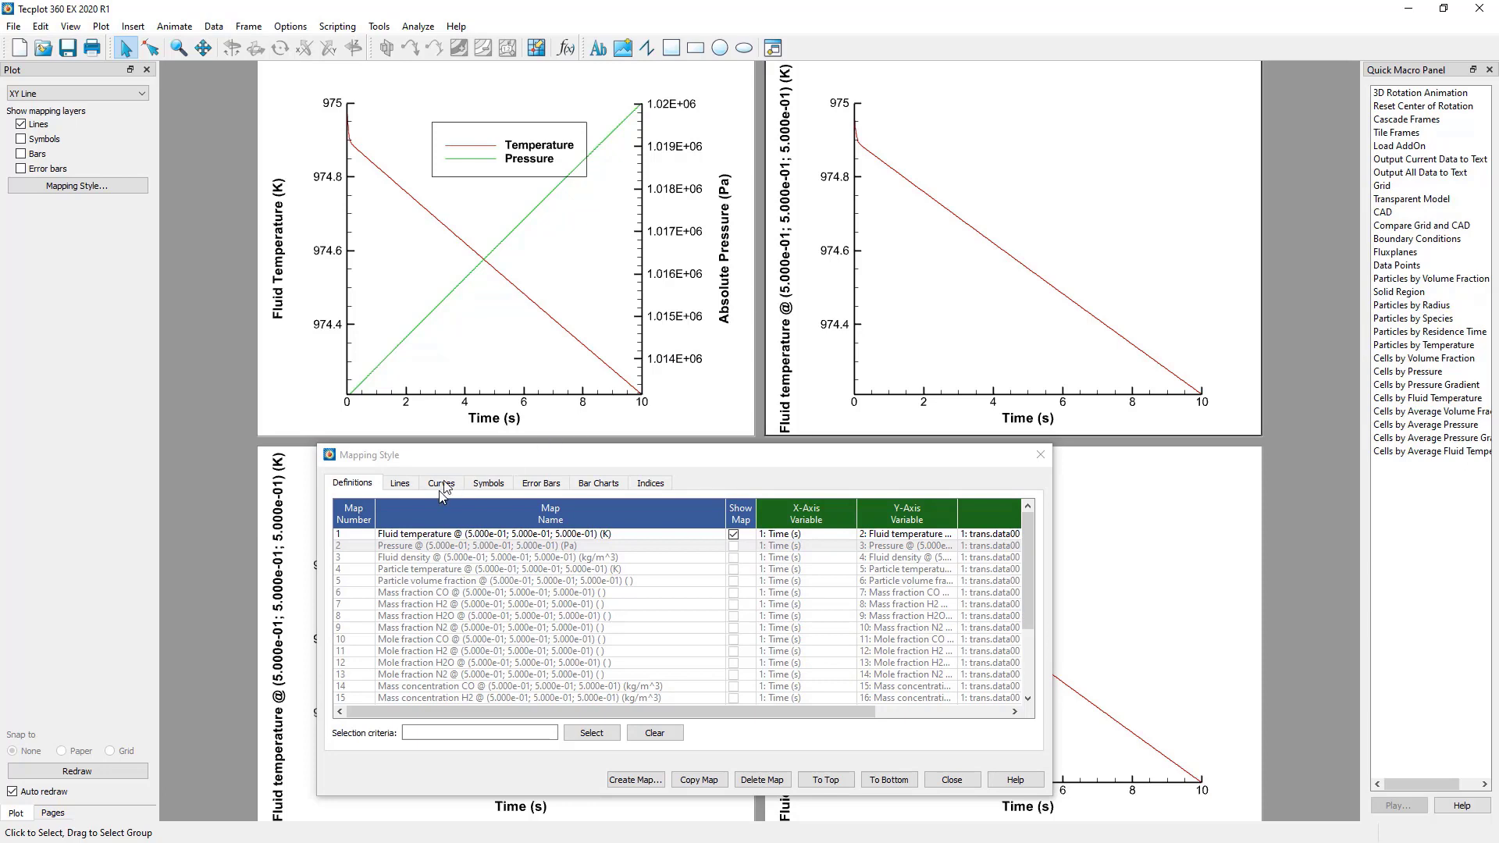
pyautogui.click(484, 454)
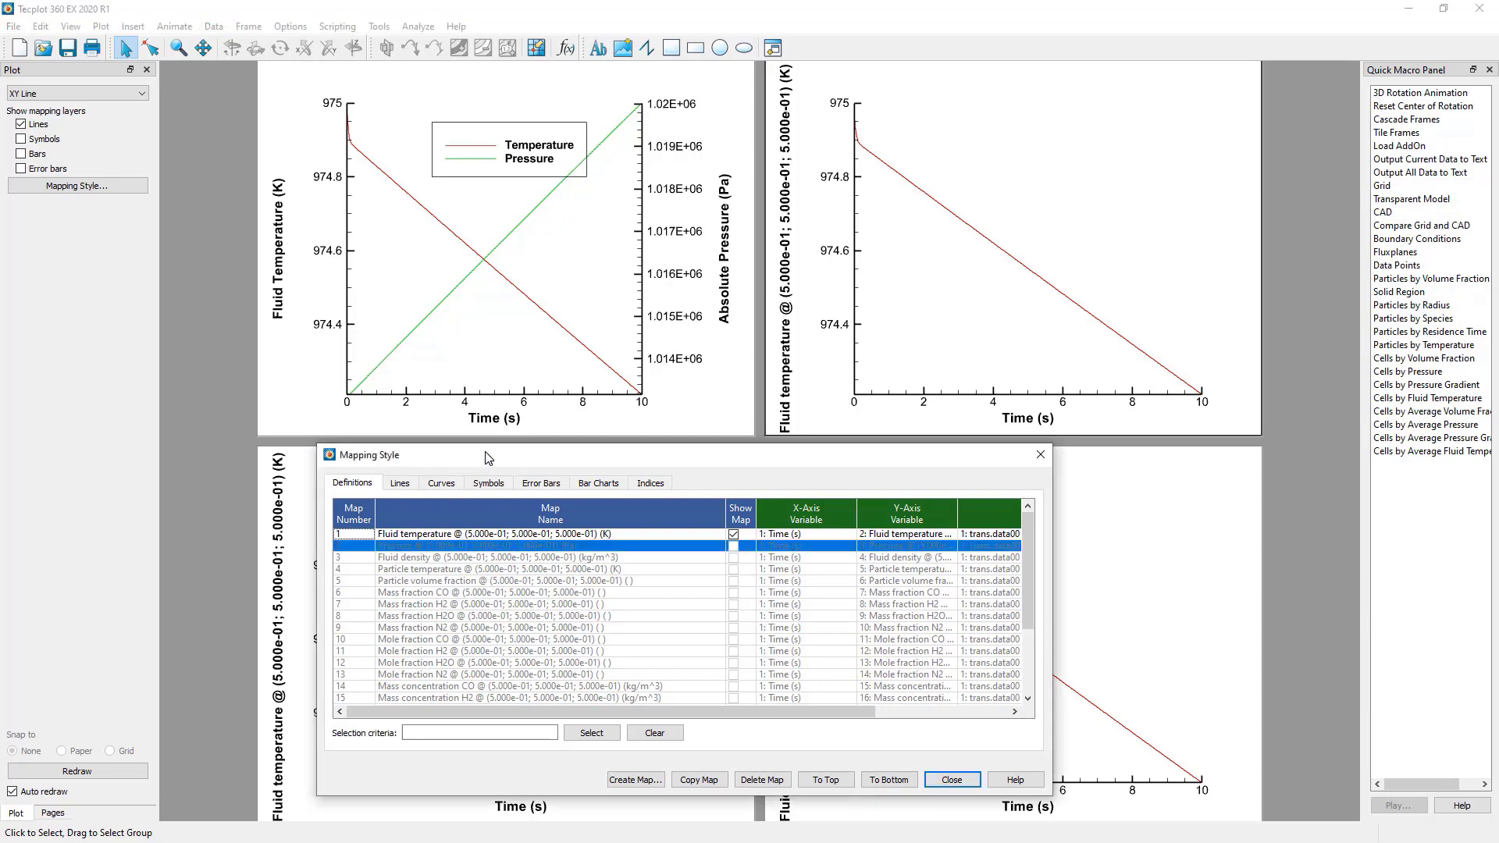
pyautogui.click(733, 535)
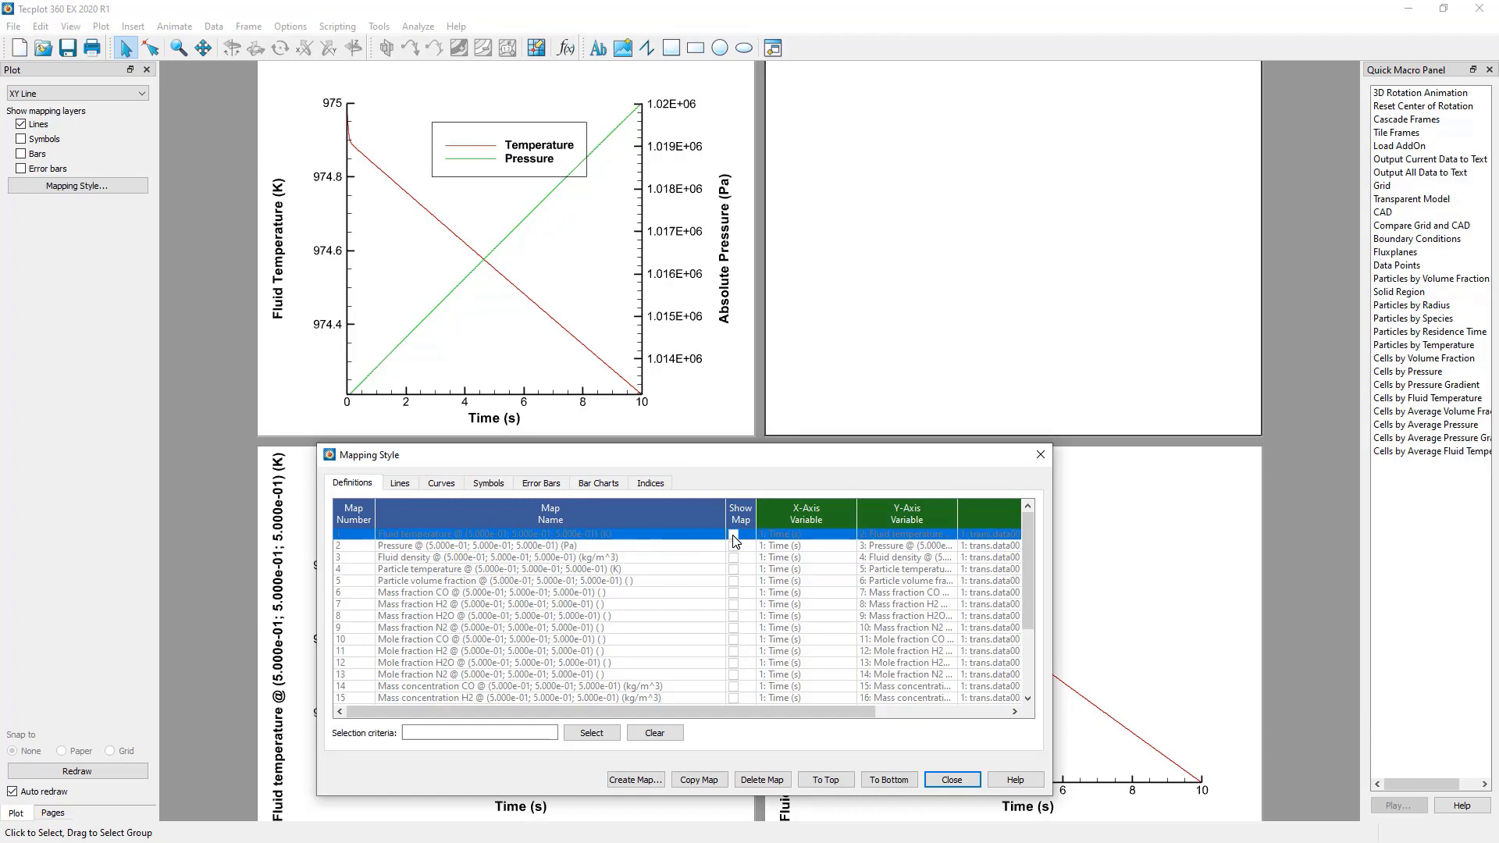
pyautogui.click(496, 582)
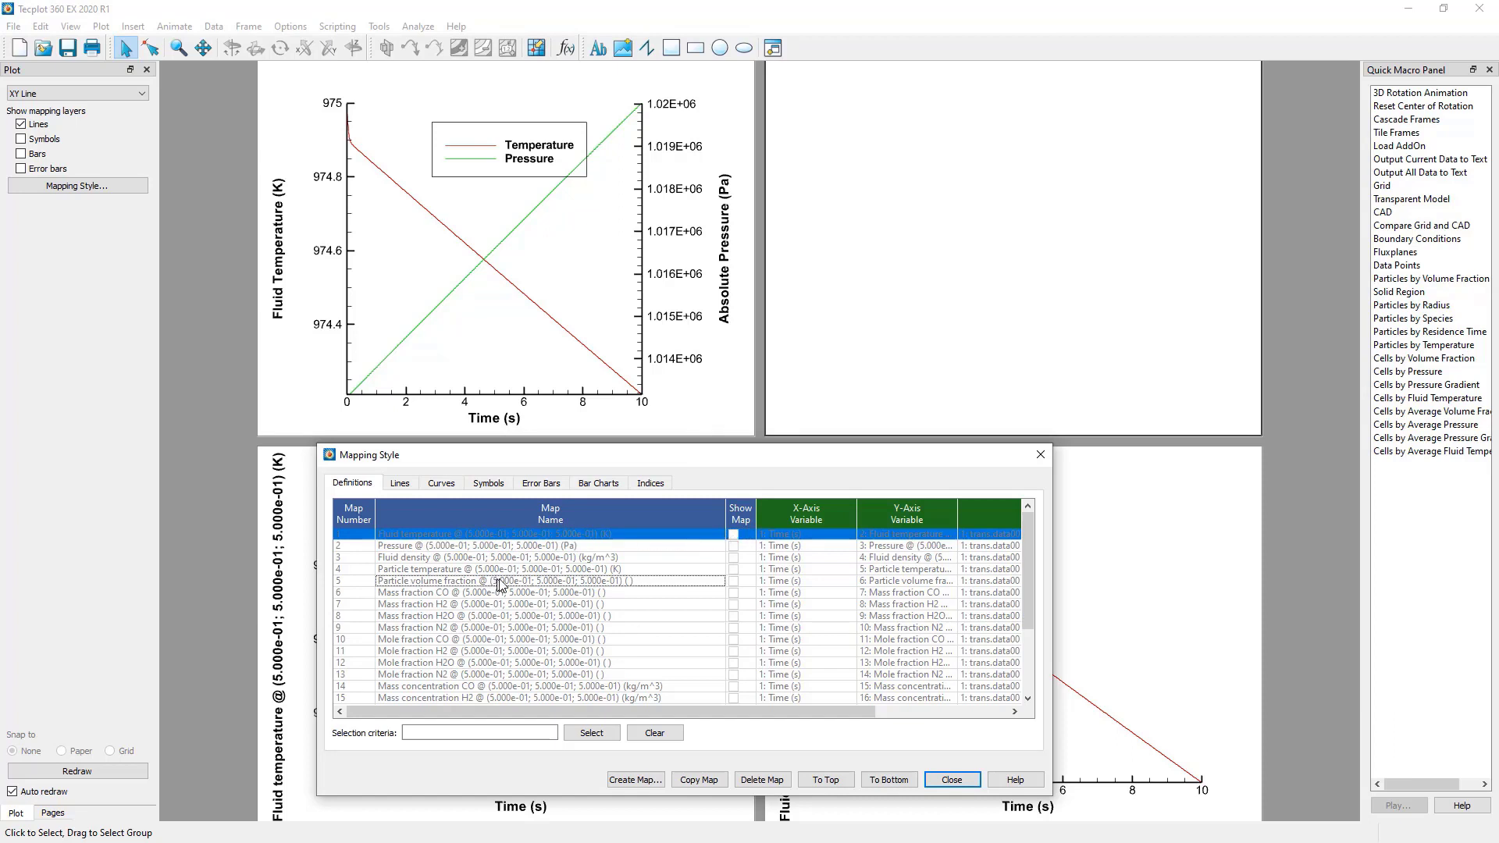
pyautogui.click(733, 580)
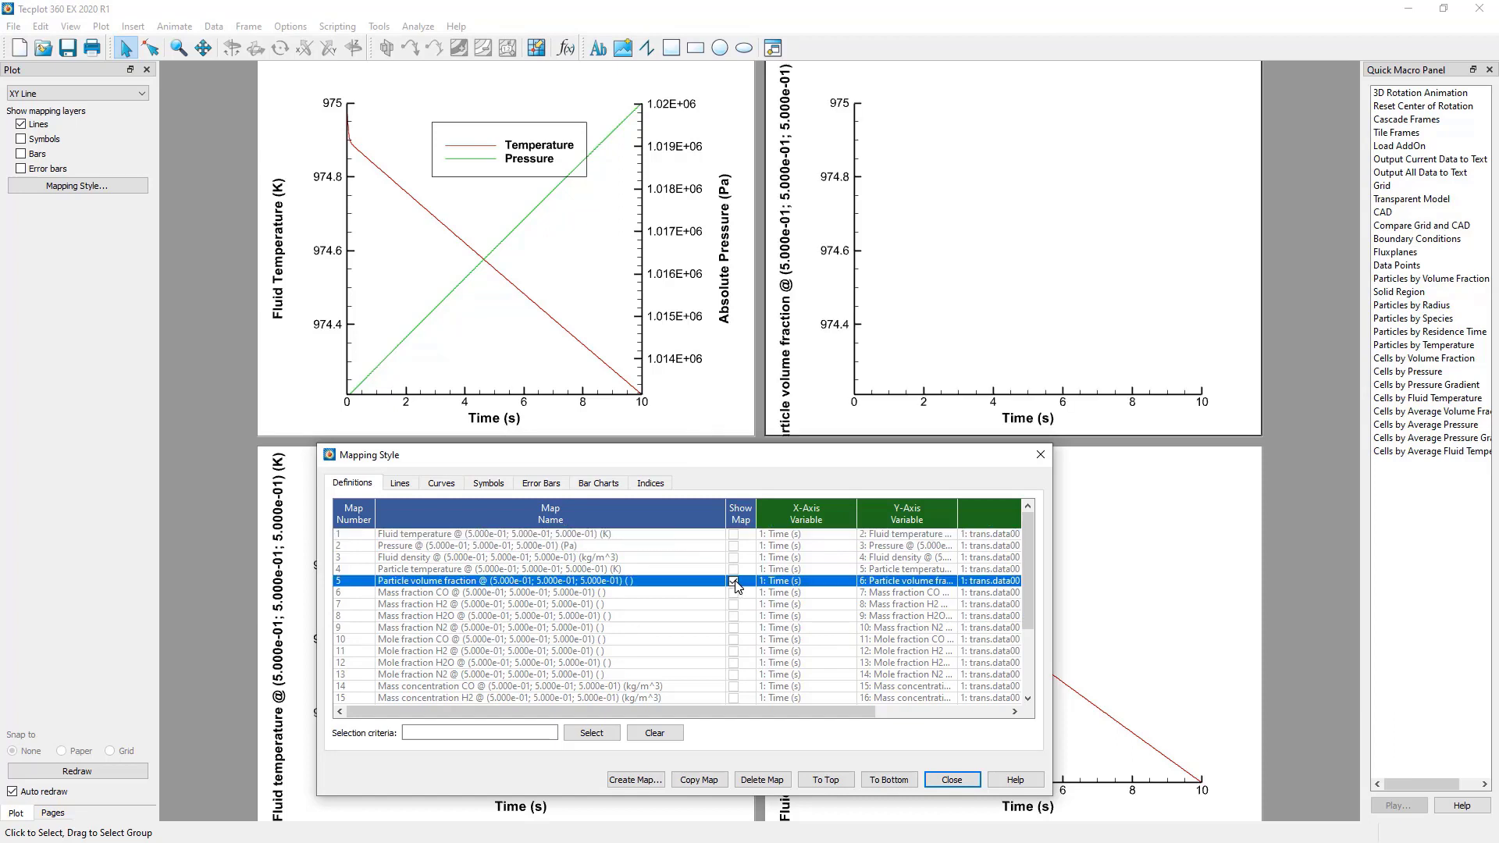
pyautogui.click(942, 290)
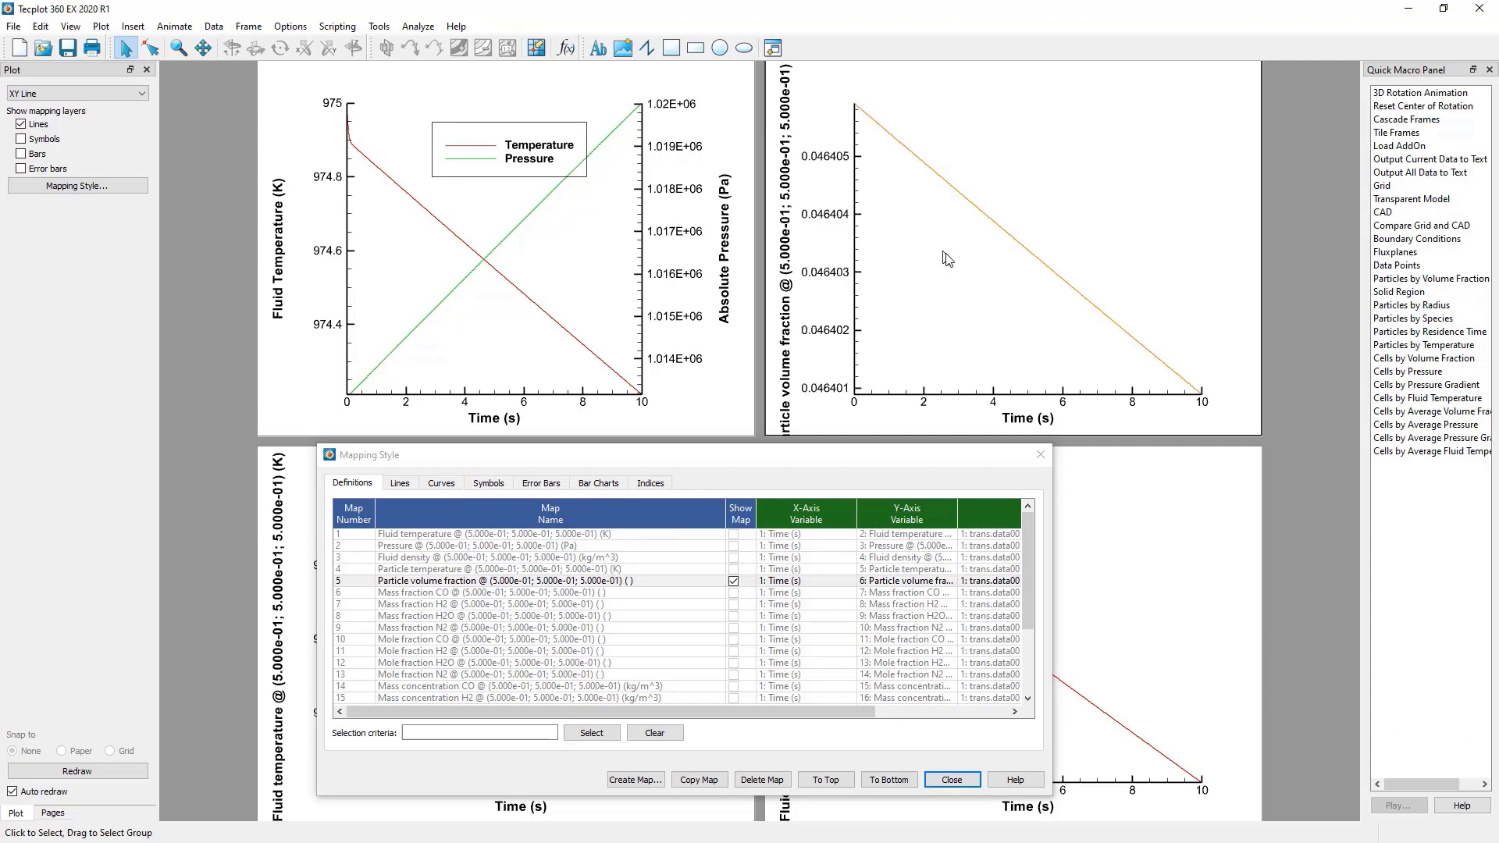
# Step: Replace the Y1 axis title of the upper-right plot with the custom text "Particle Volume Fraction"
pyautogui.doubleClick(790, 240)
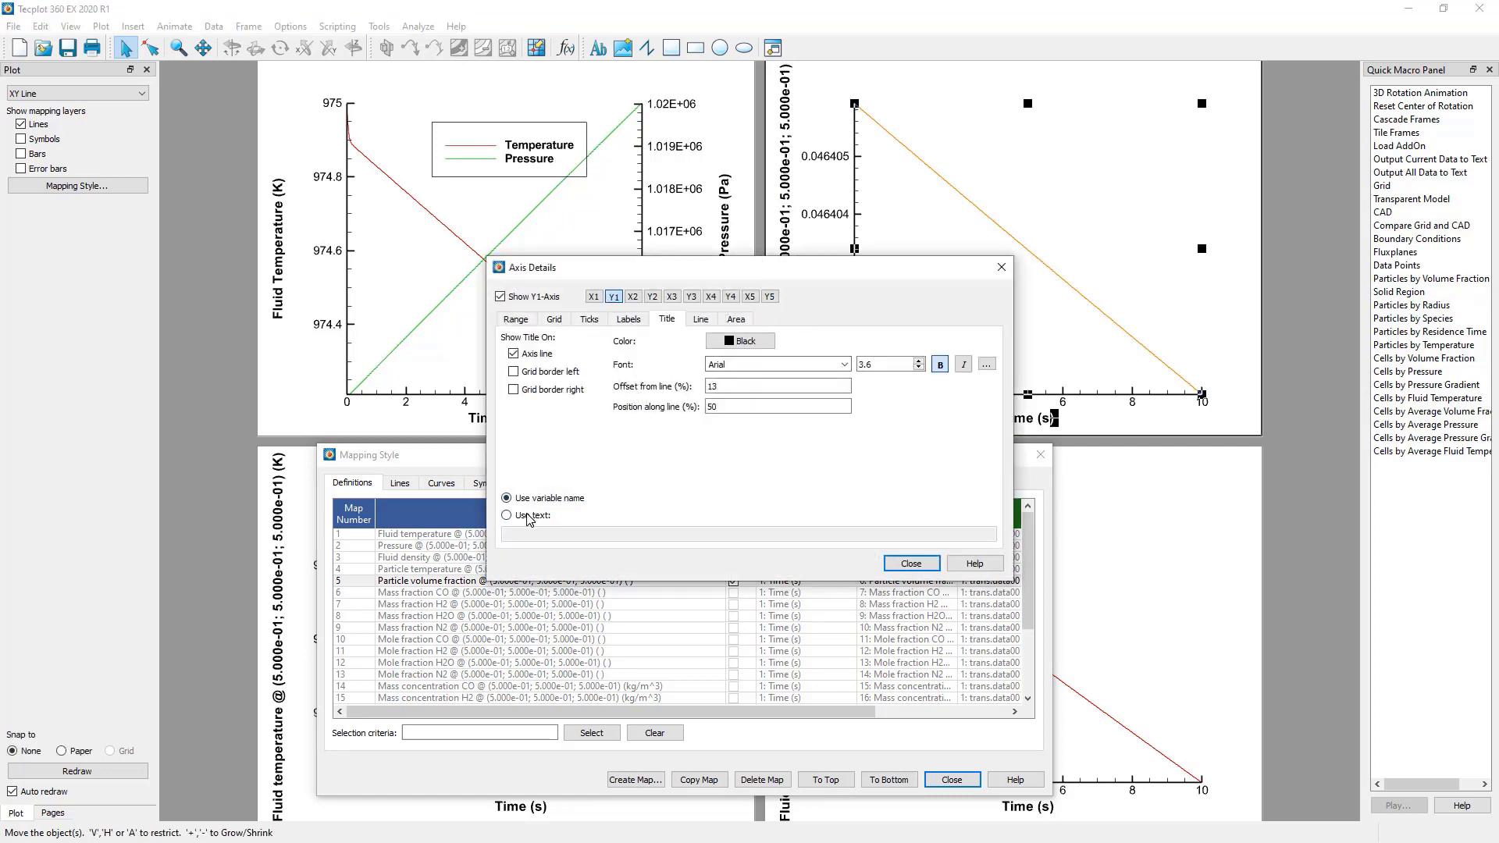
pyautogui.click(528, 517)
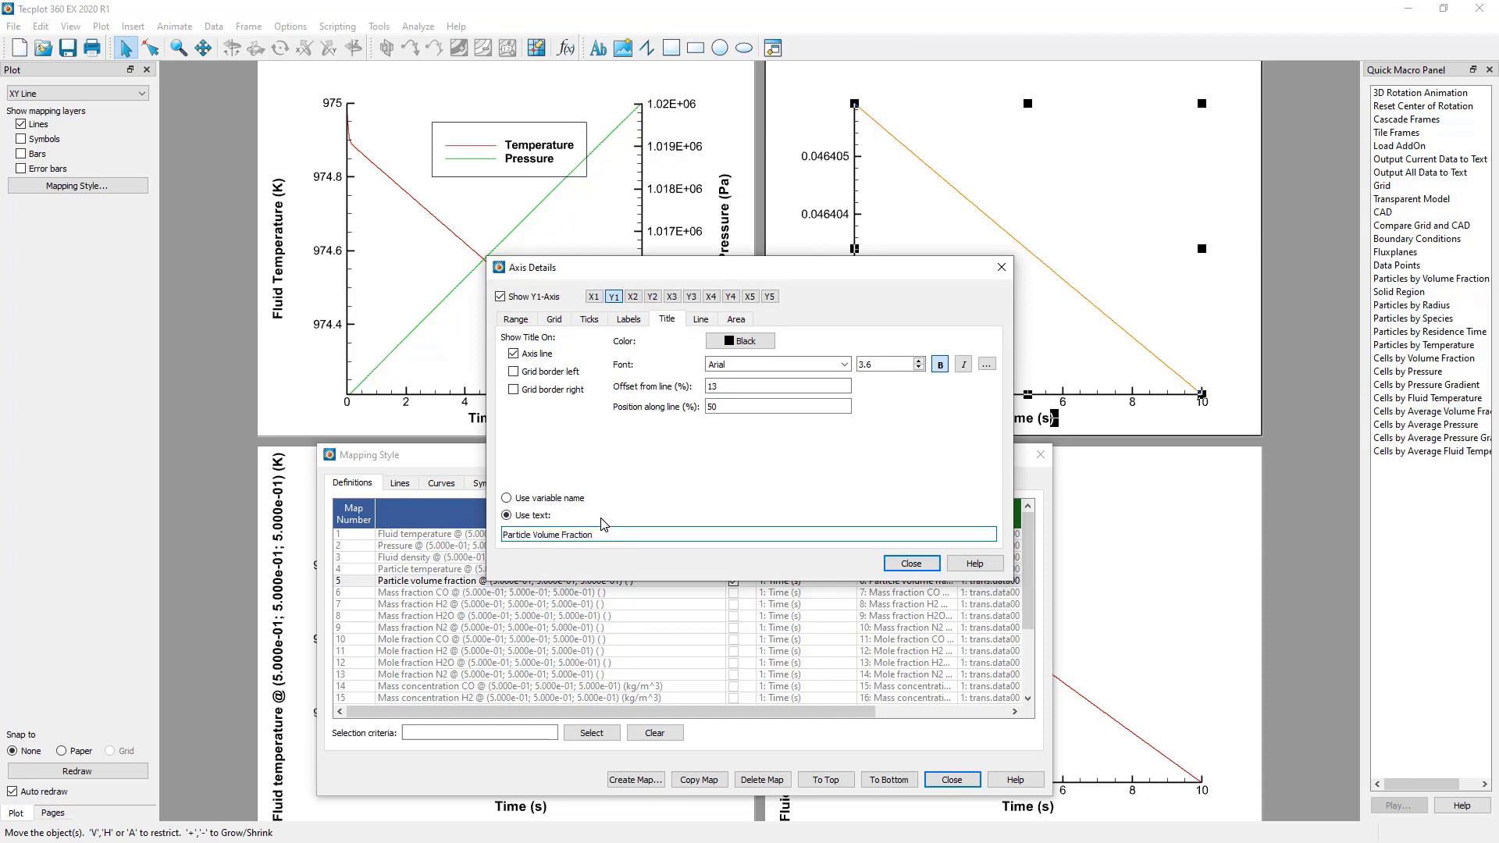
pyautogui.click(923, 567)
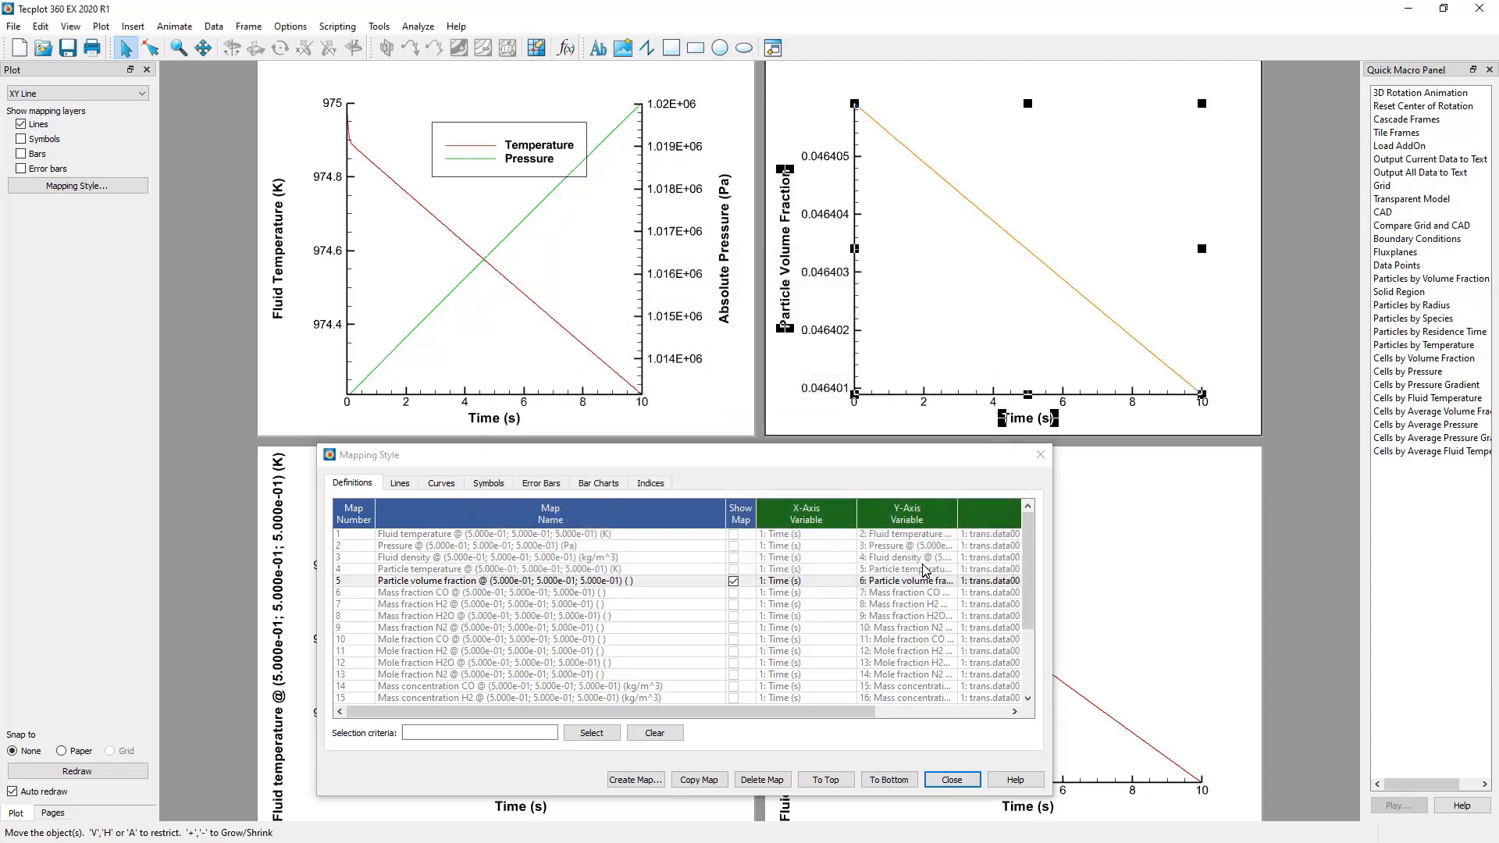
pyautogui.click(973, 311)
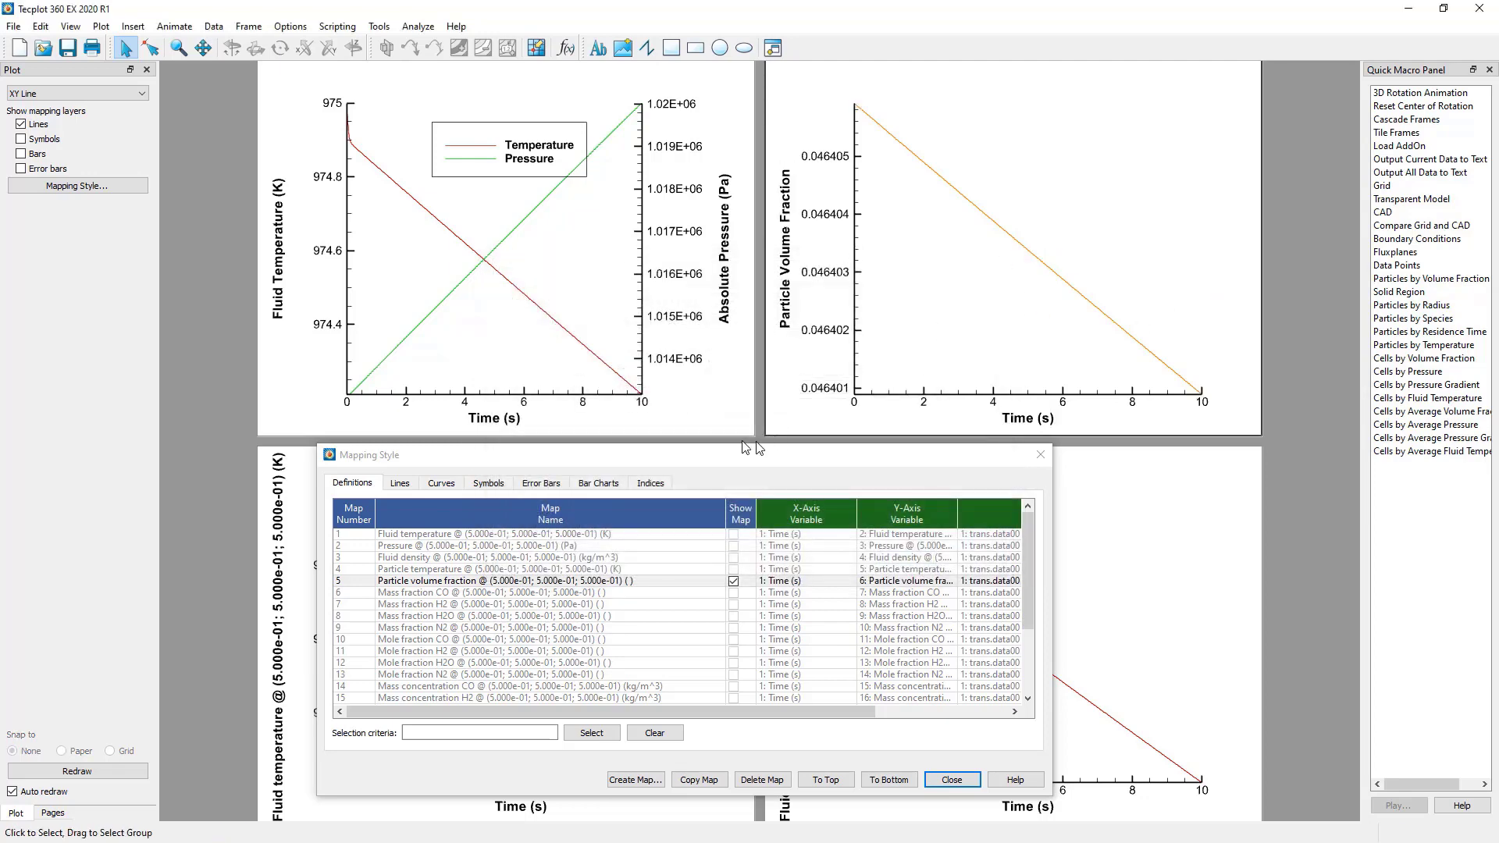
# Step: Make the lower-left frame active and hide its fluid temperature map
pyautogui.moveTo(699, 456); pyautogui.dragTo(809, 102)
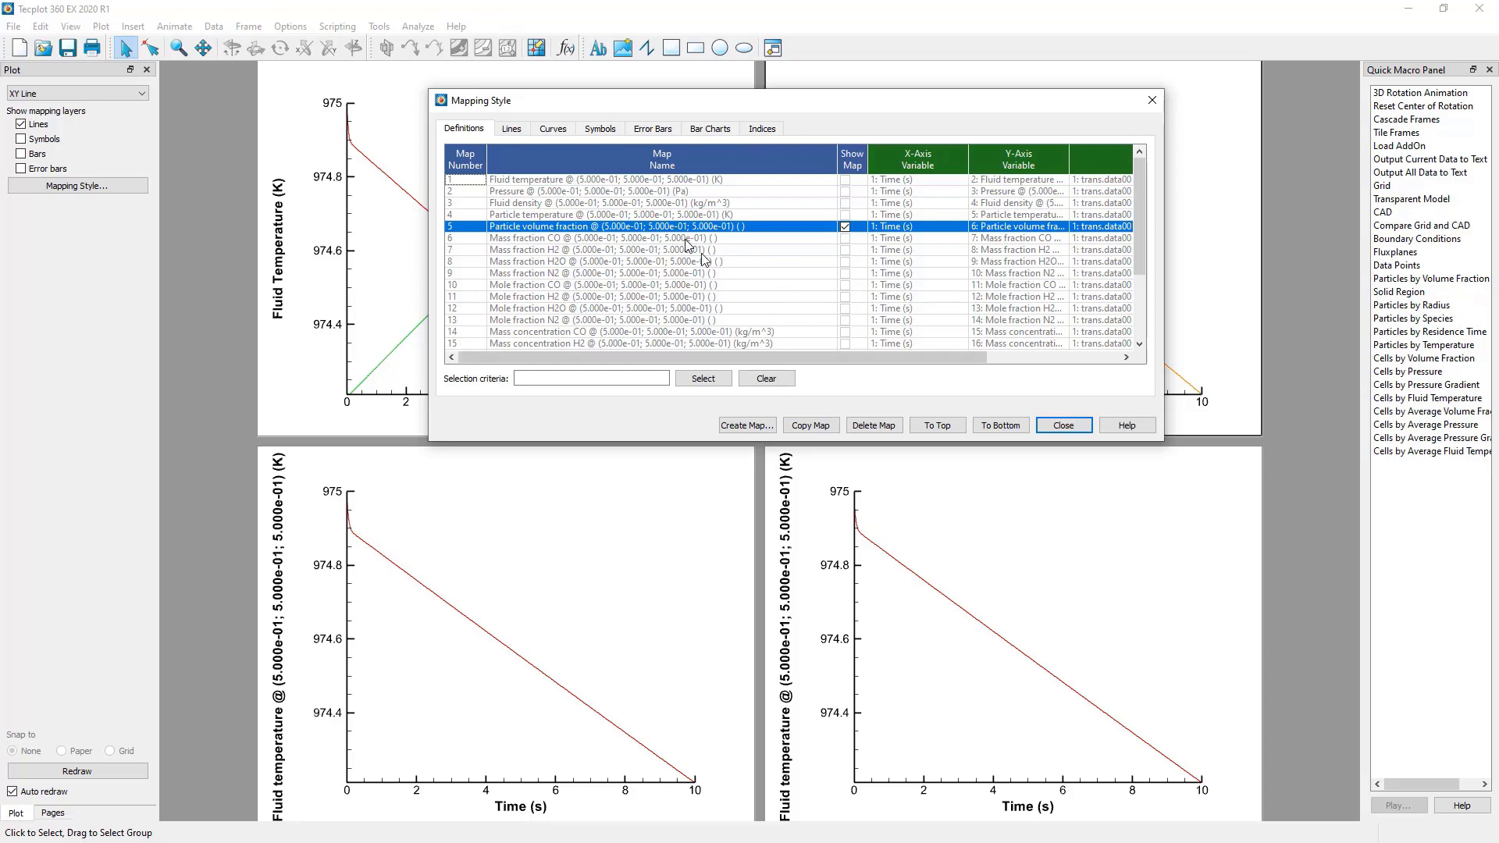
pyautogui.click(580, 539)
pyautogui.click(1138, 218)
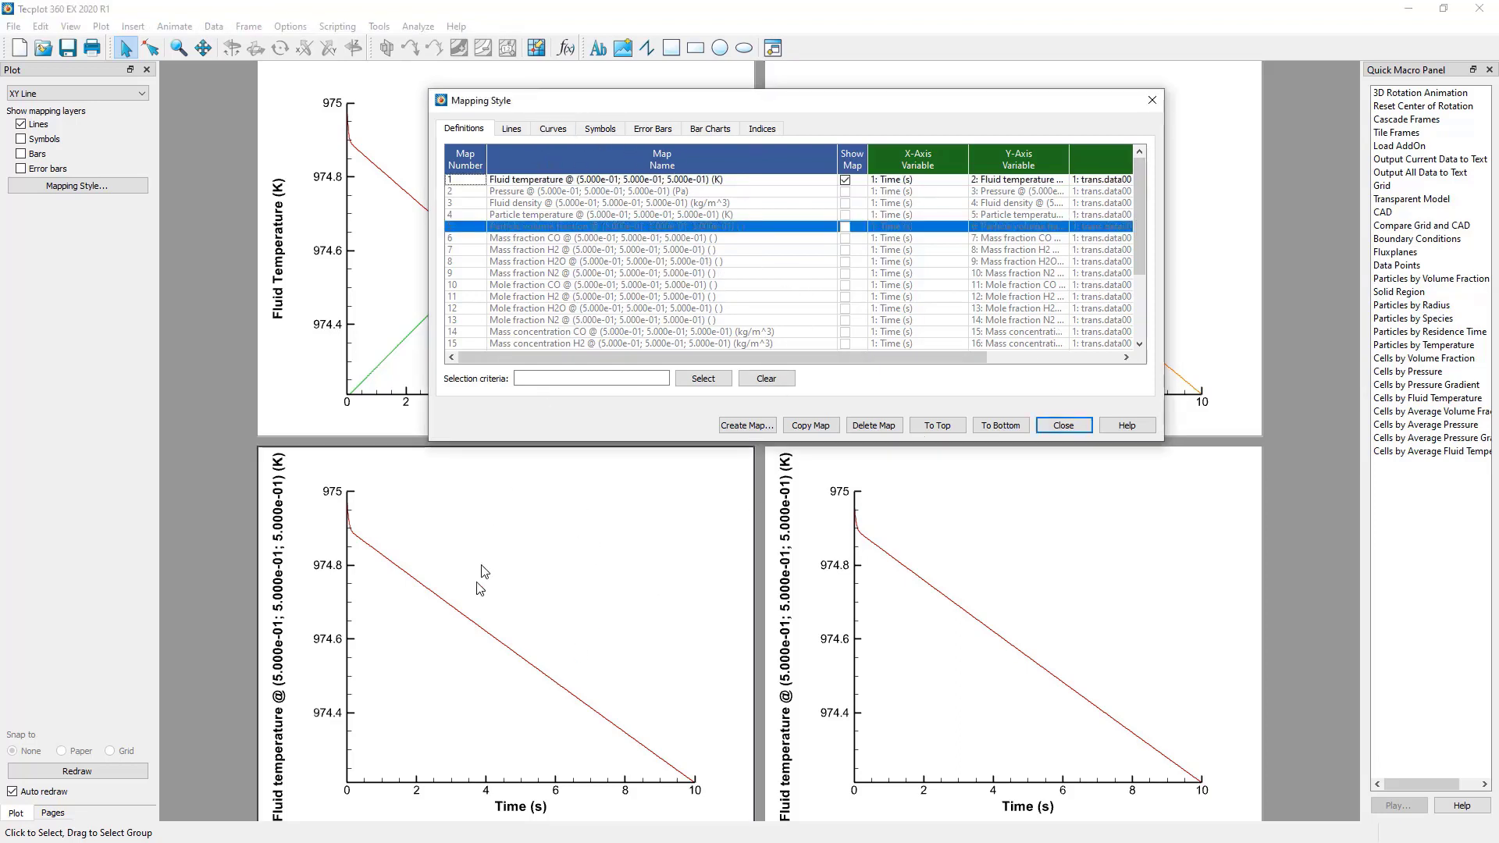
pyautogui.click(846, 180)
# Step: Show the mole fraction maps for CO, H2 and H2O in the lower-left frame and fit the plot to the data
pyautogui.moveTo(1144, 176); pyautogui.dragTo(1140, 214)
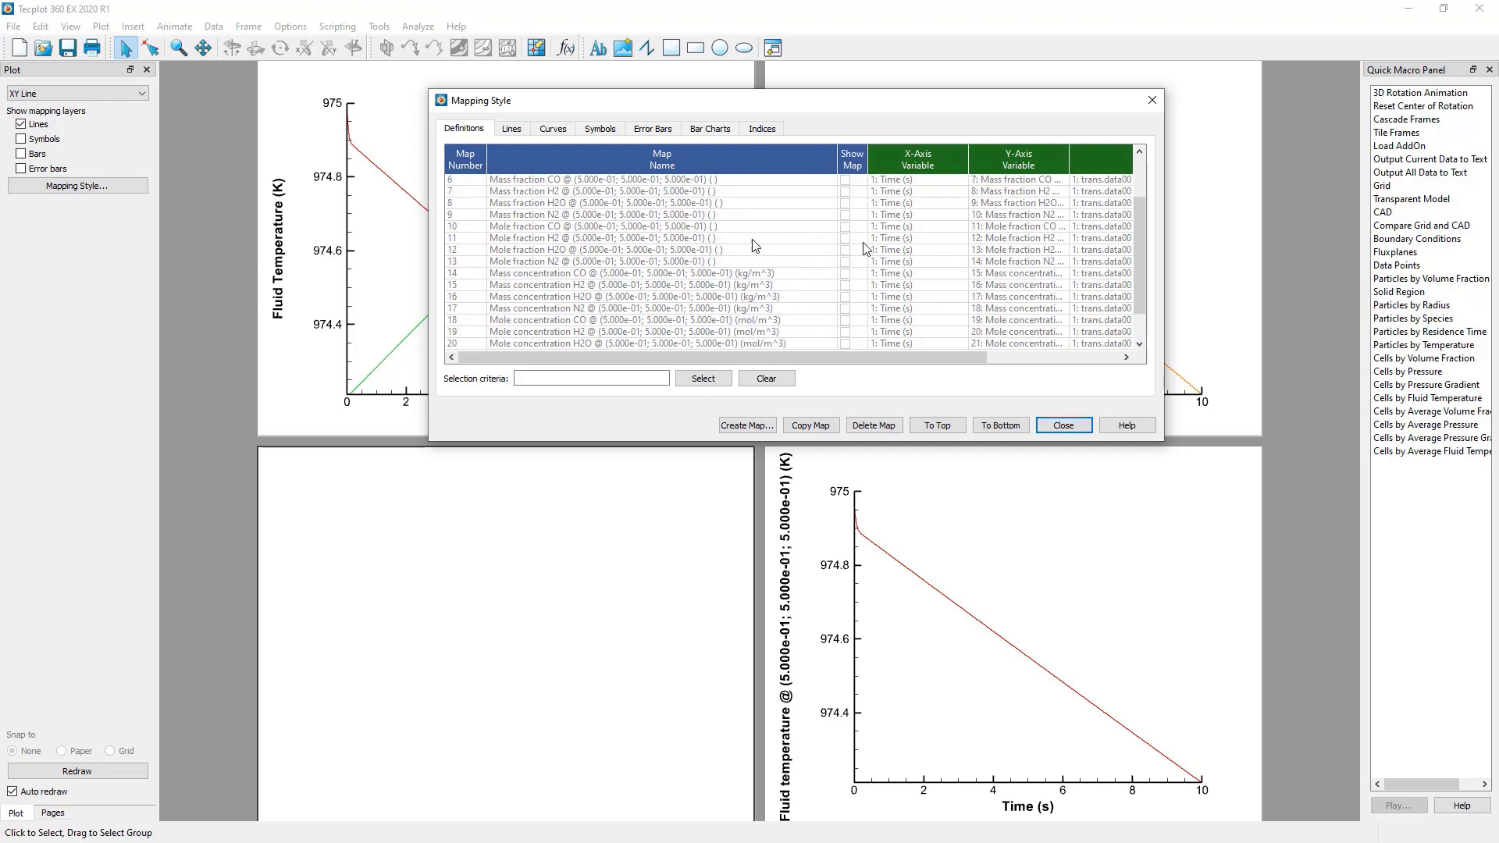
pyautogui.click(569, 227)
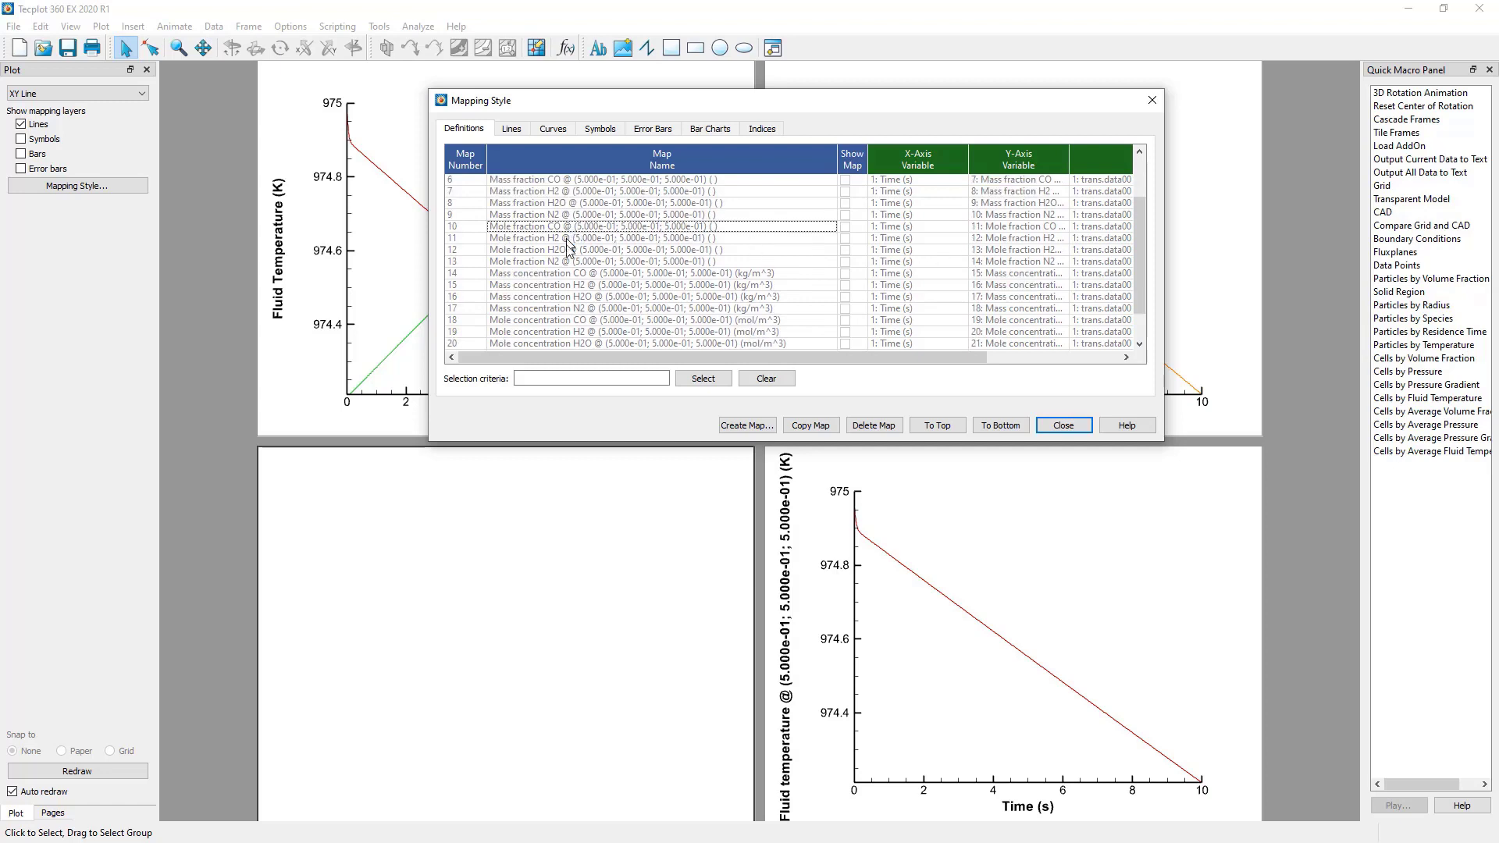
pyautogui.click(845, 227)
pyautogui.click(845, 238)
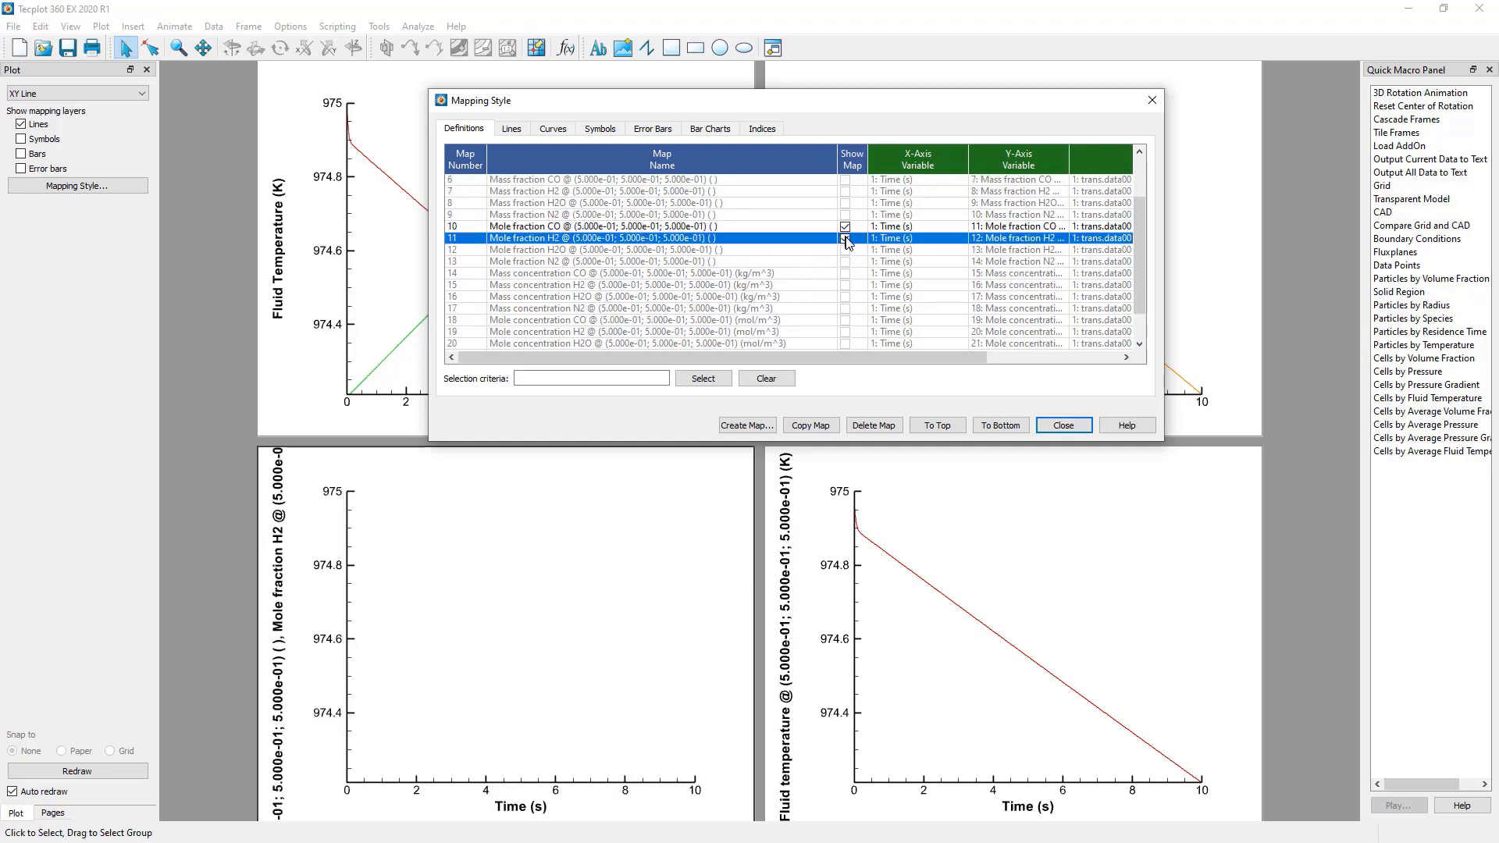
pyautogui.click(845, 249)
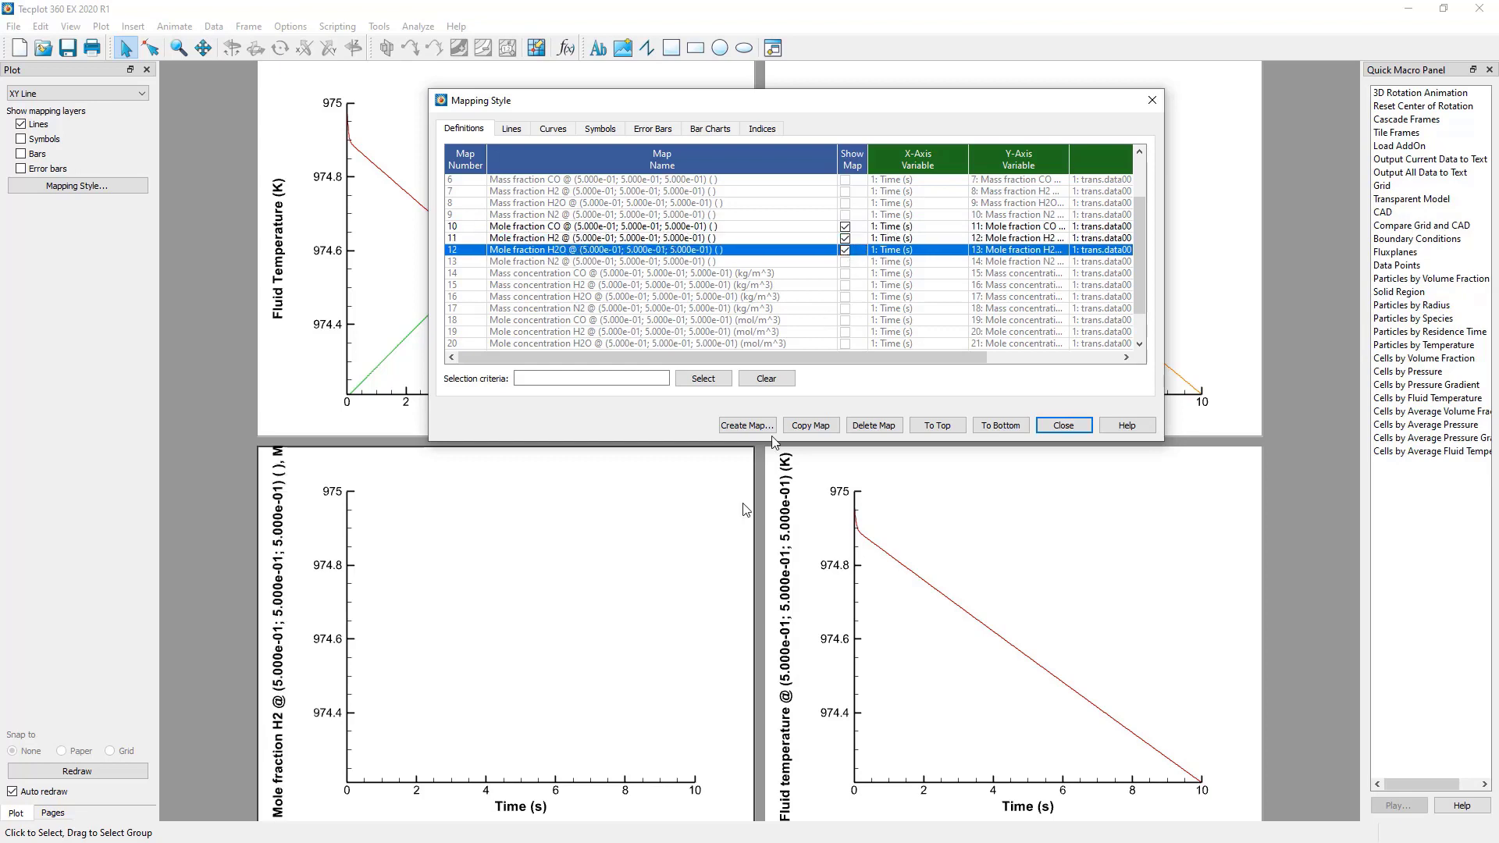
pyautogui.click(663, 627)
pyautogui.hotkey('ctrl', 'f')
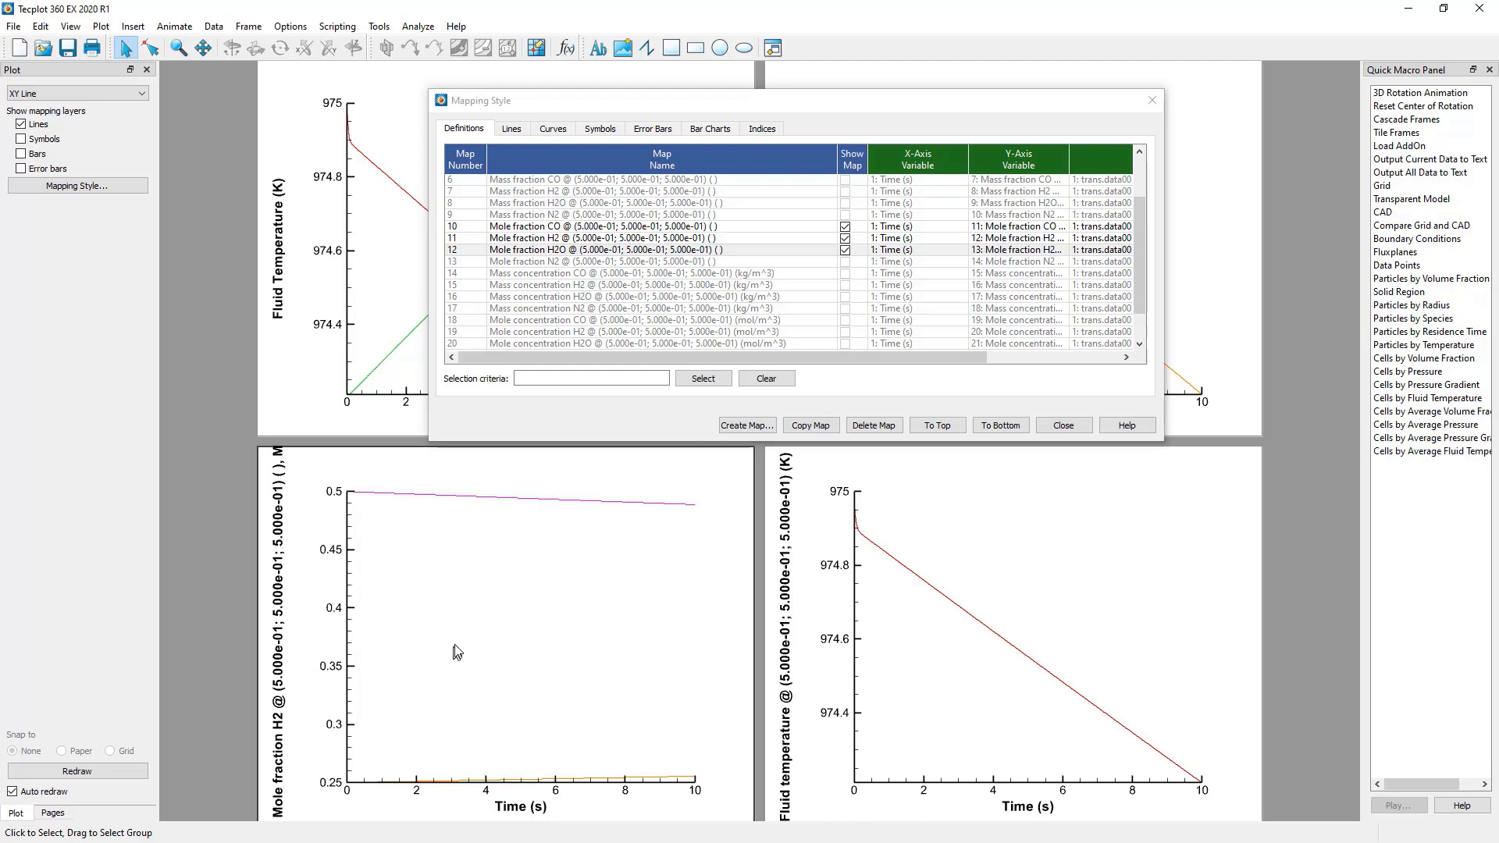
# Step: Show the line legend in the lower-left frame
pyautogui.click(99, 27)
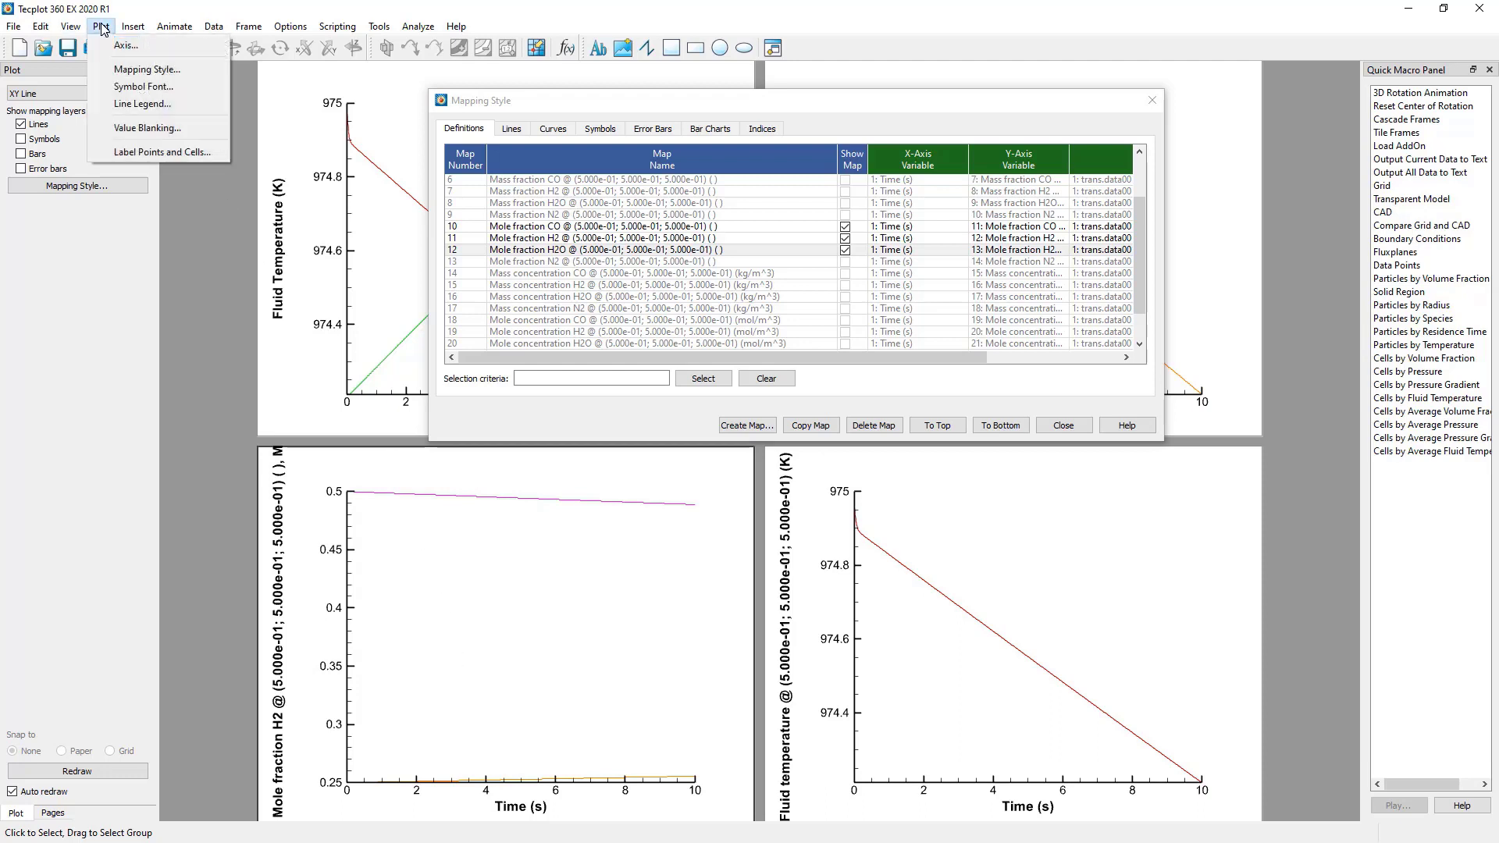
pyautogui.click(196, 105)
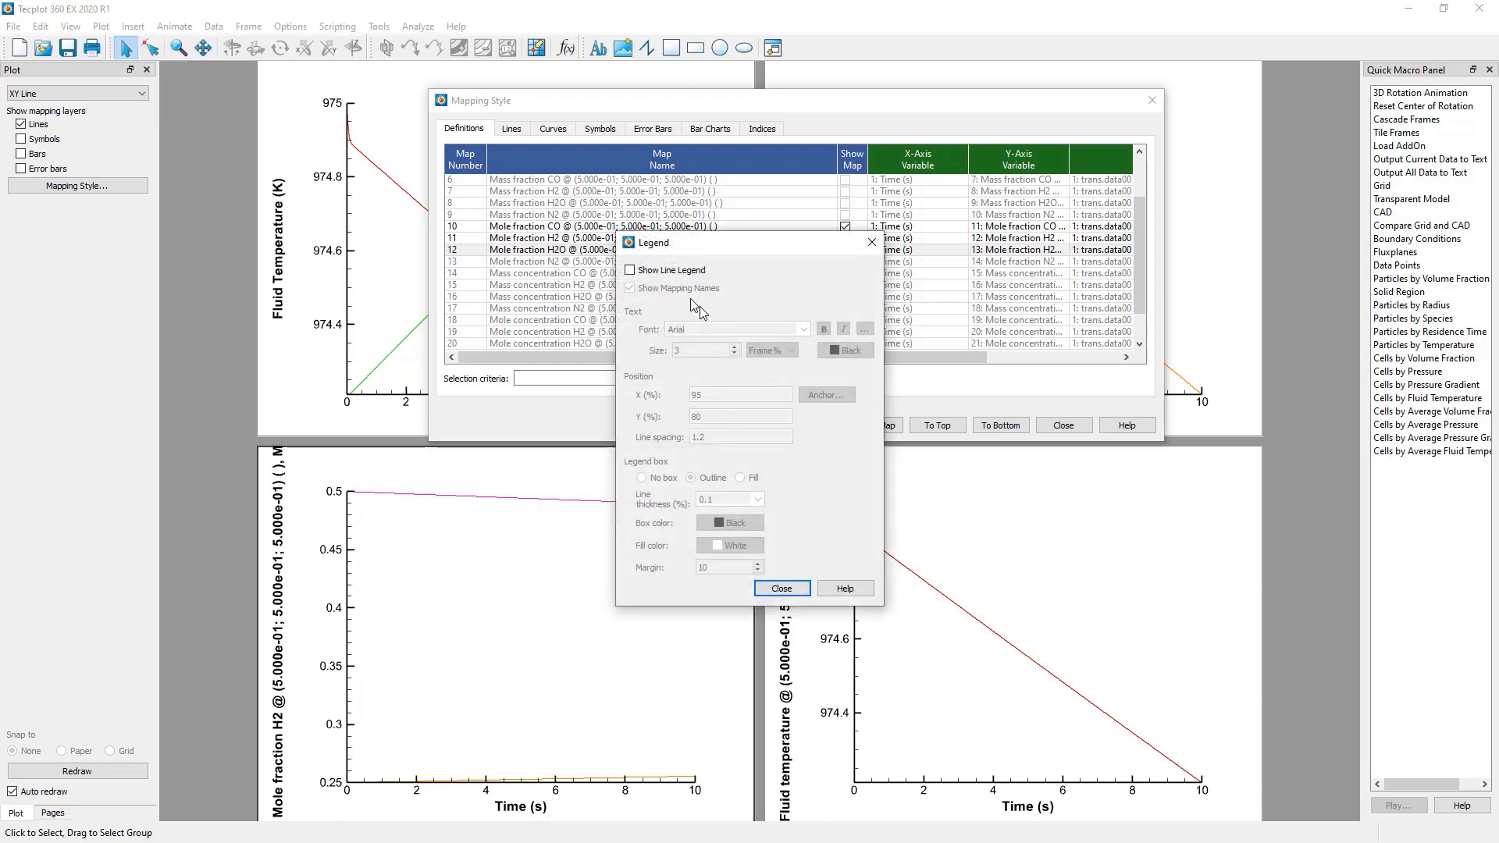
pyautogui.click(673, 270)
pyautogui.click(781, 588)
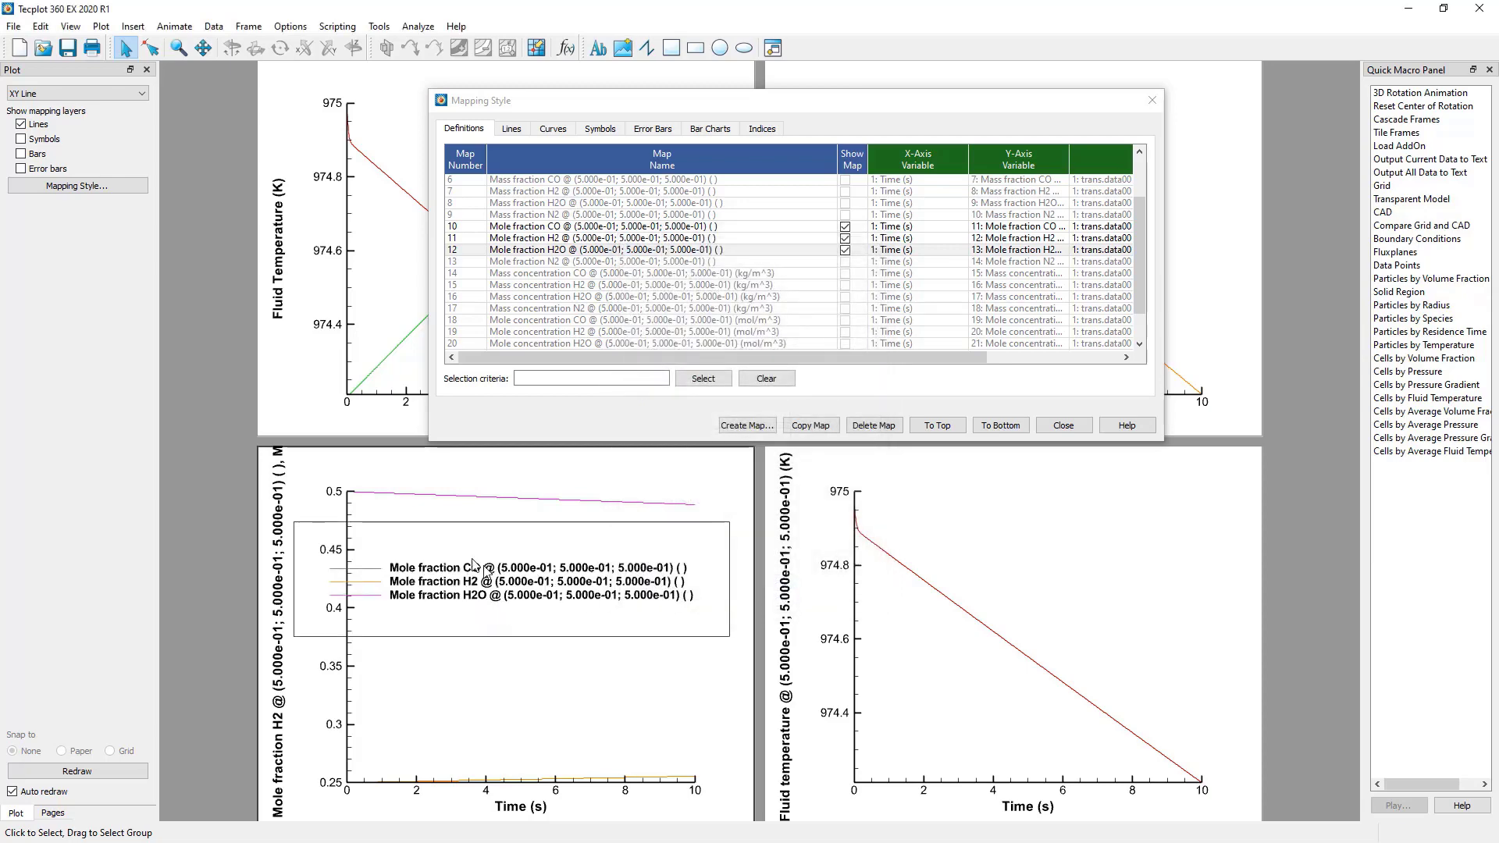
# Step: Rename the three displayed mole fraction maps as CO, H2 and H2O
pyautogui.click(586, 228)
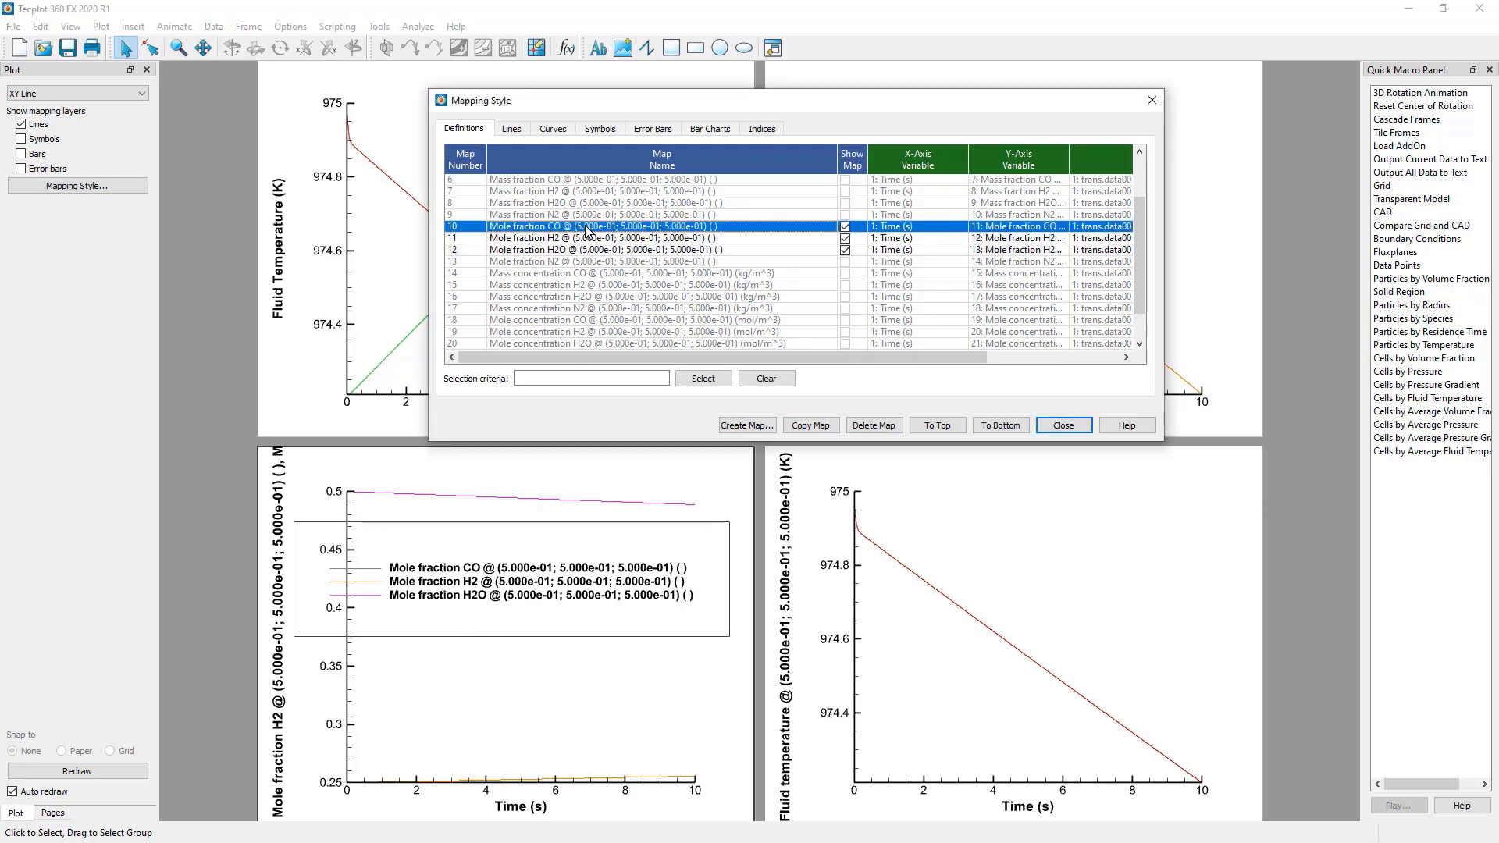
pyautogui.click(587, 227)
pyautogui.write('CO')
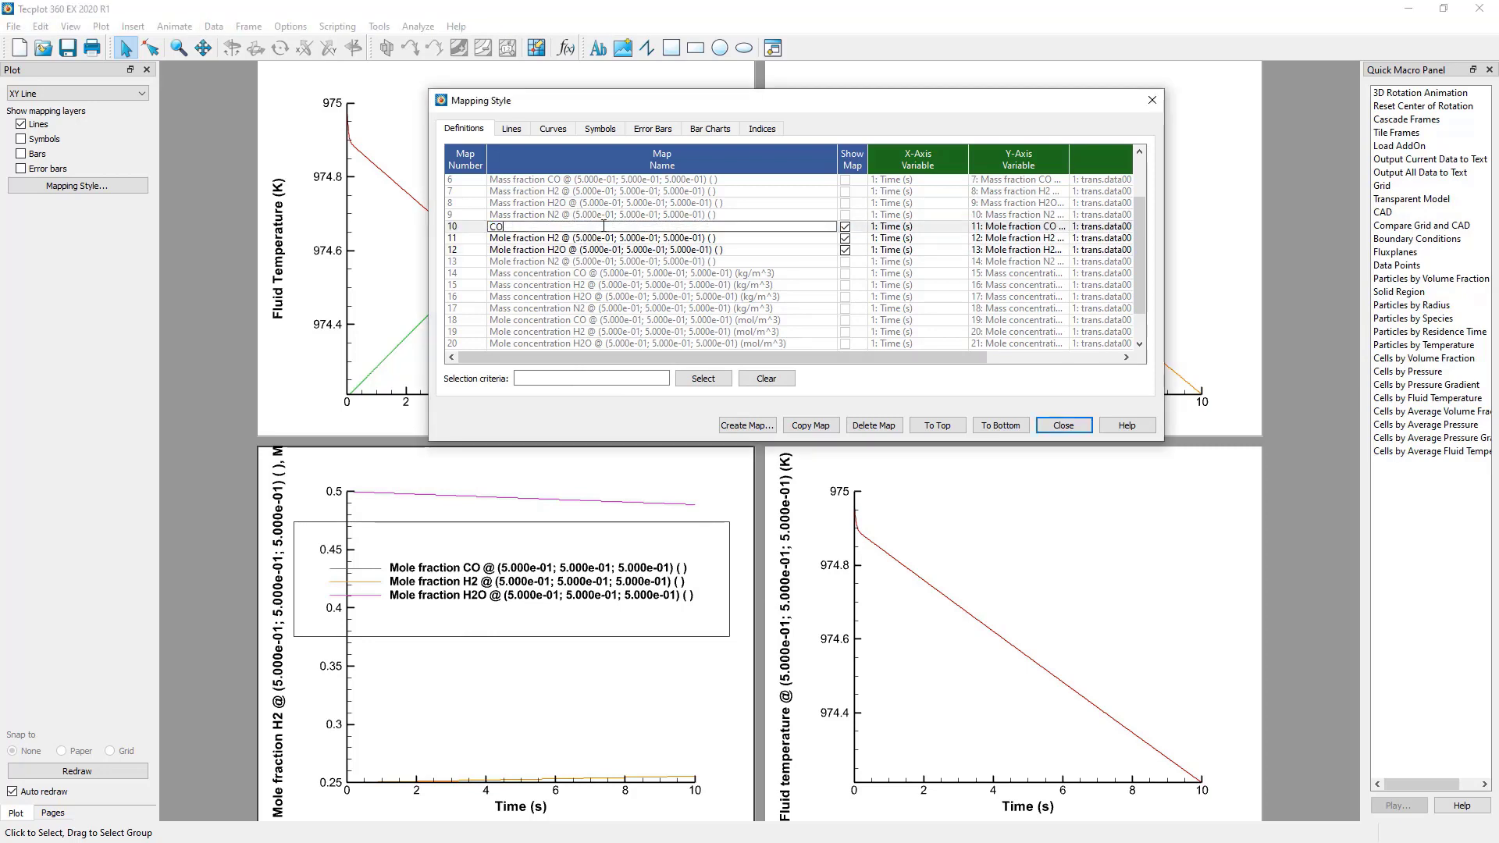
pyautogui.press('Return')
pyautogui.click(590, 239)
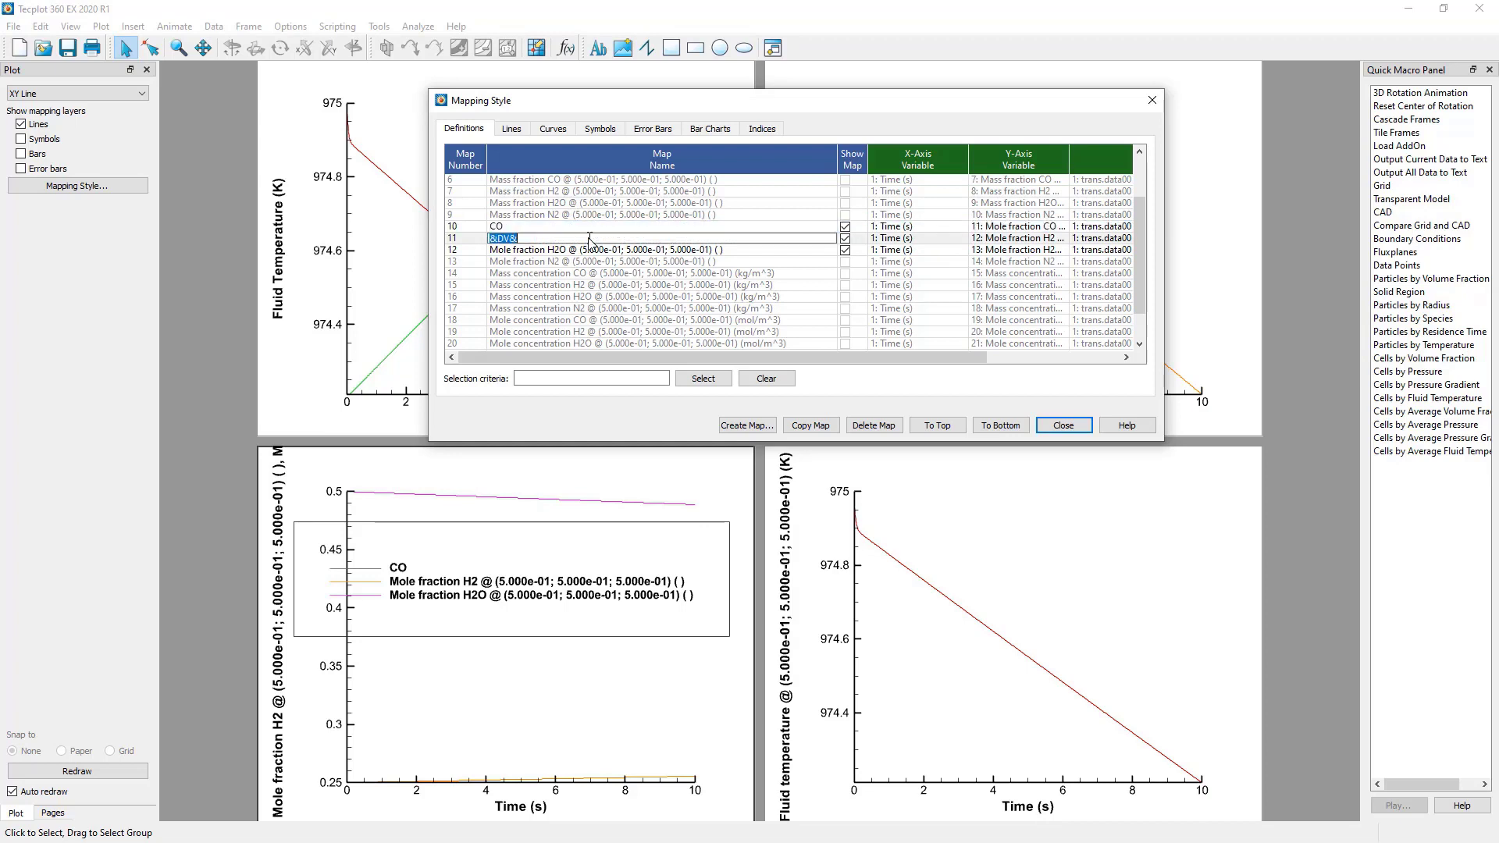
pyautogui.write('H2')
pyautogui.press('Return')
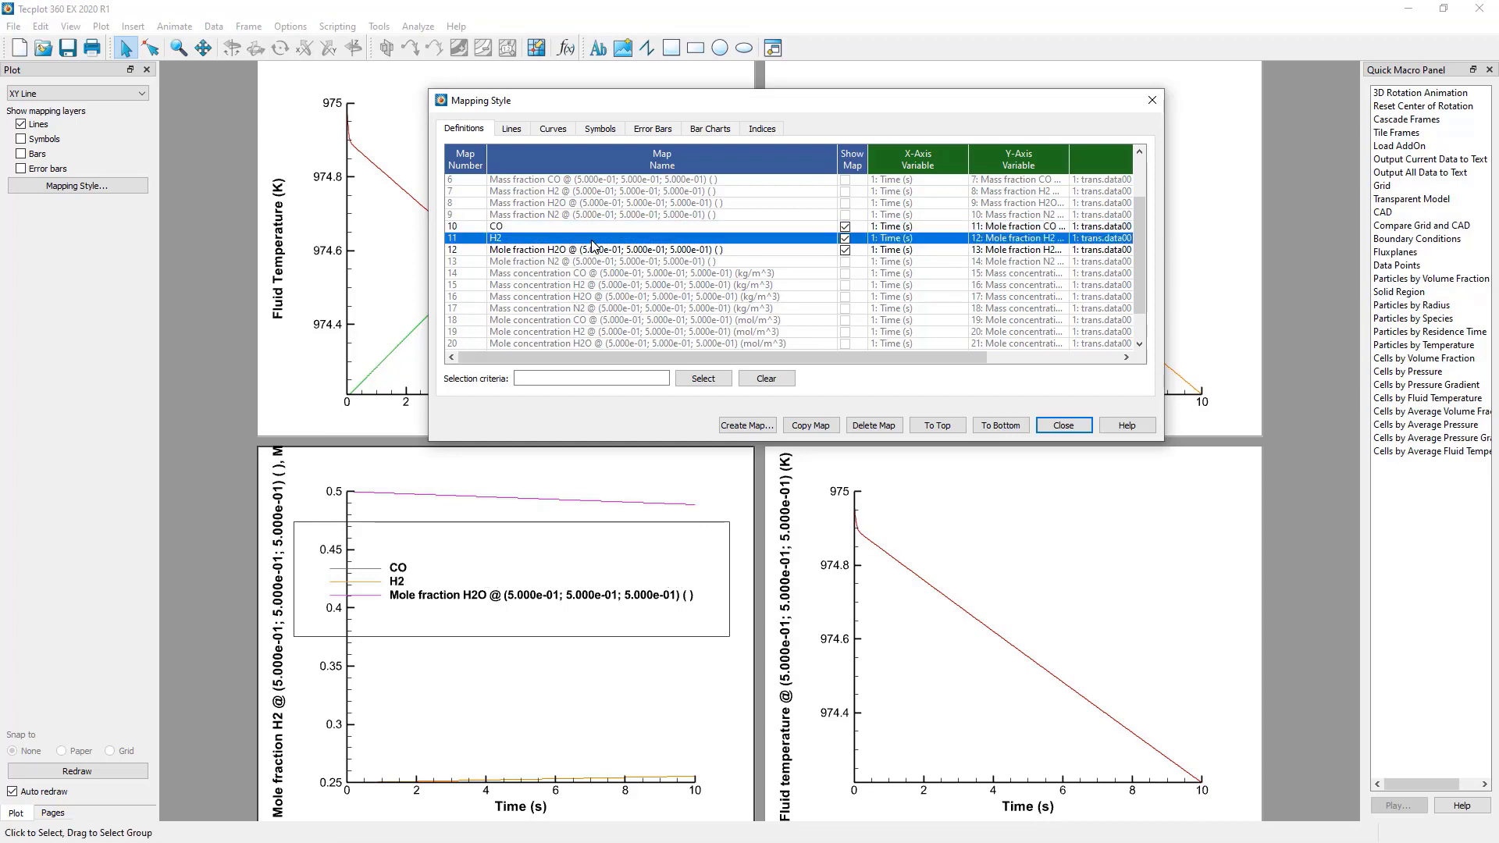
pyautogui.click(611, 249)
pyautogui.write('H2O')
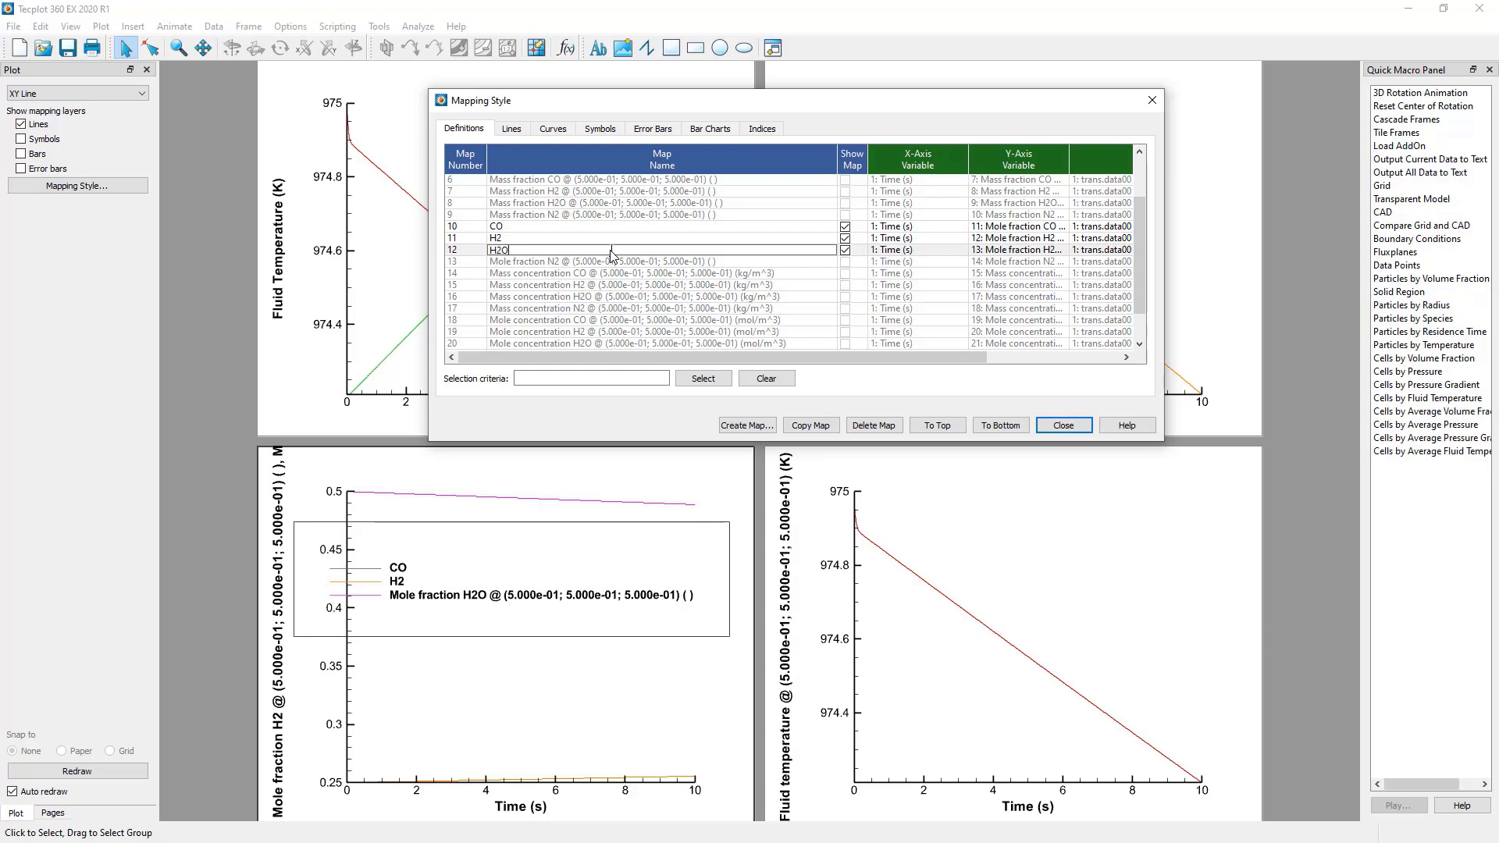
pyautogui.press('Return')
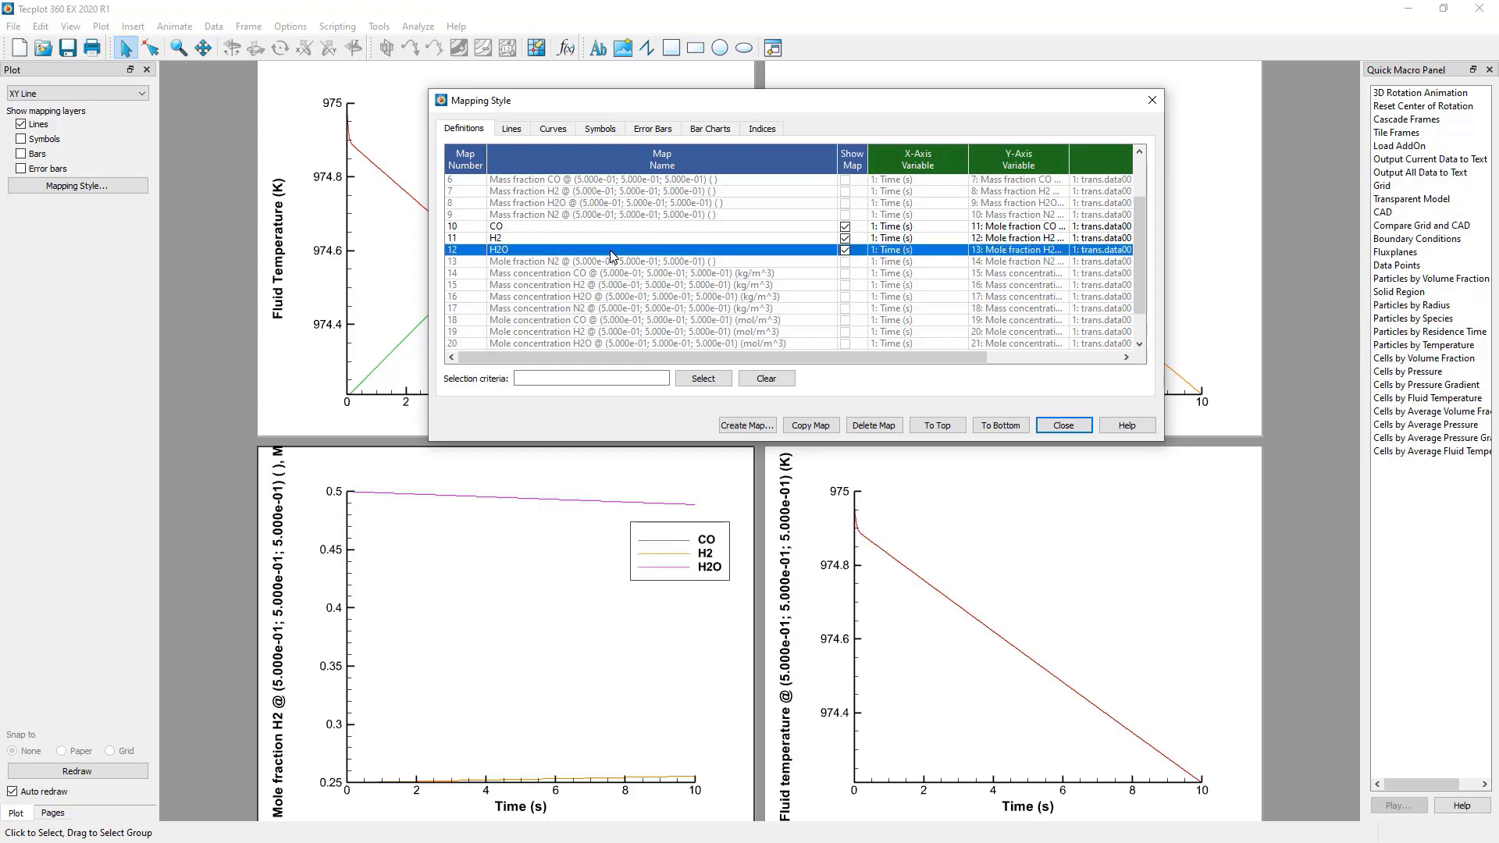
# Step: Move the lower-left frame's legend near the Y axis between the curves and title that axis "Gas Species Mole Fractions"
pyautogui.click(687, 580)
pyautogui.moveTo(688, 580); pyautogui.dragTo(447, 597)
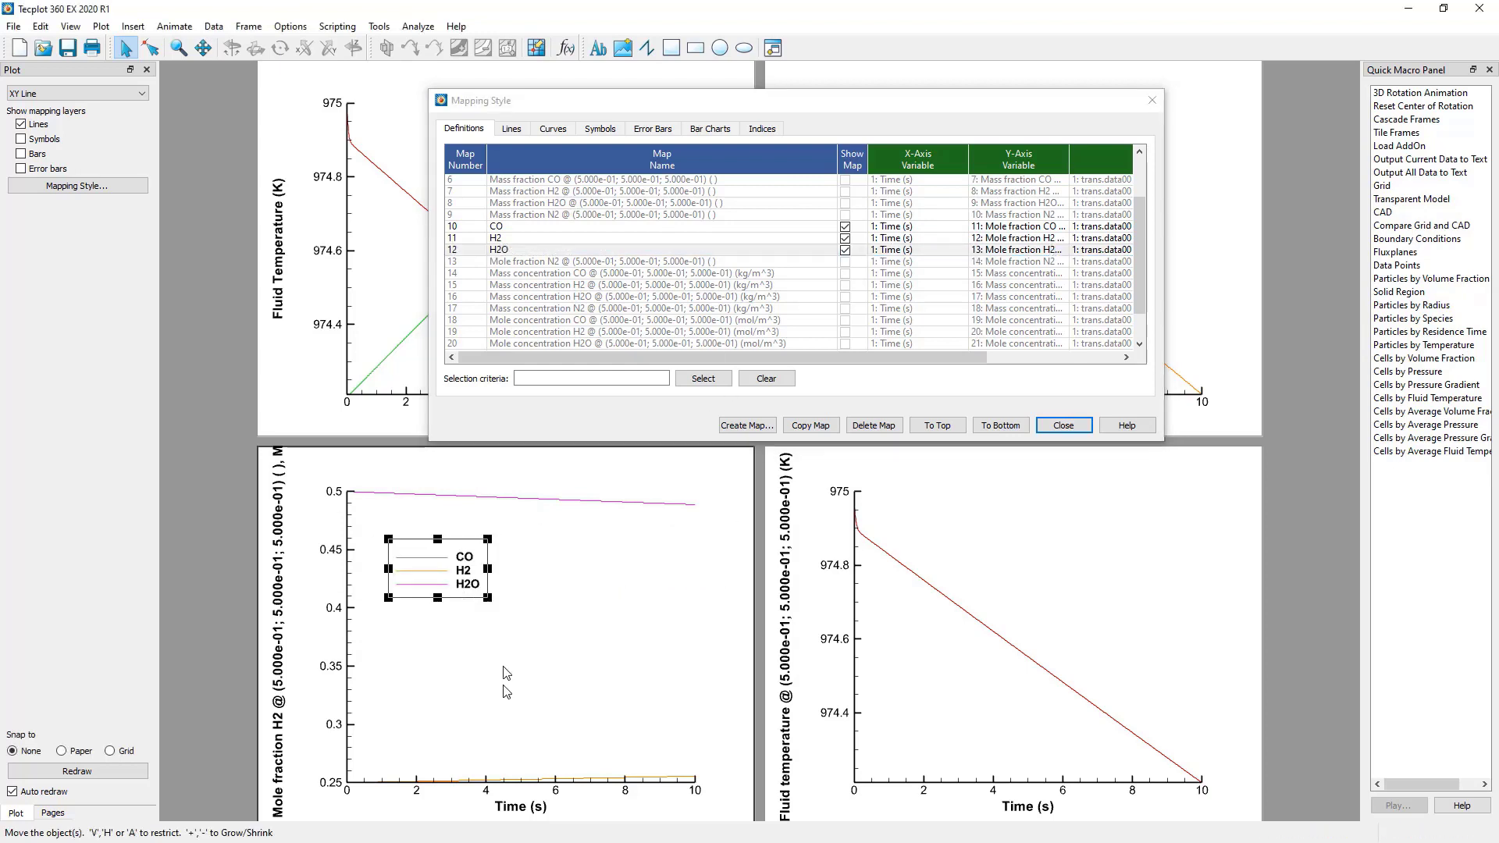
pyautogui.doubleClick(279, 567)
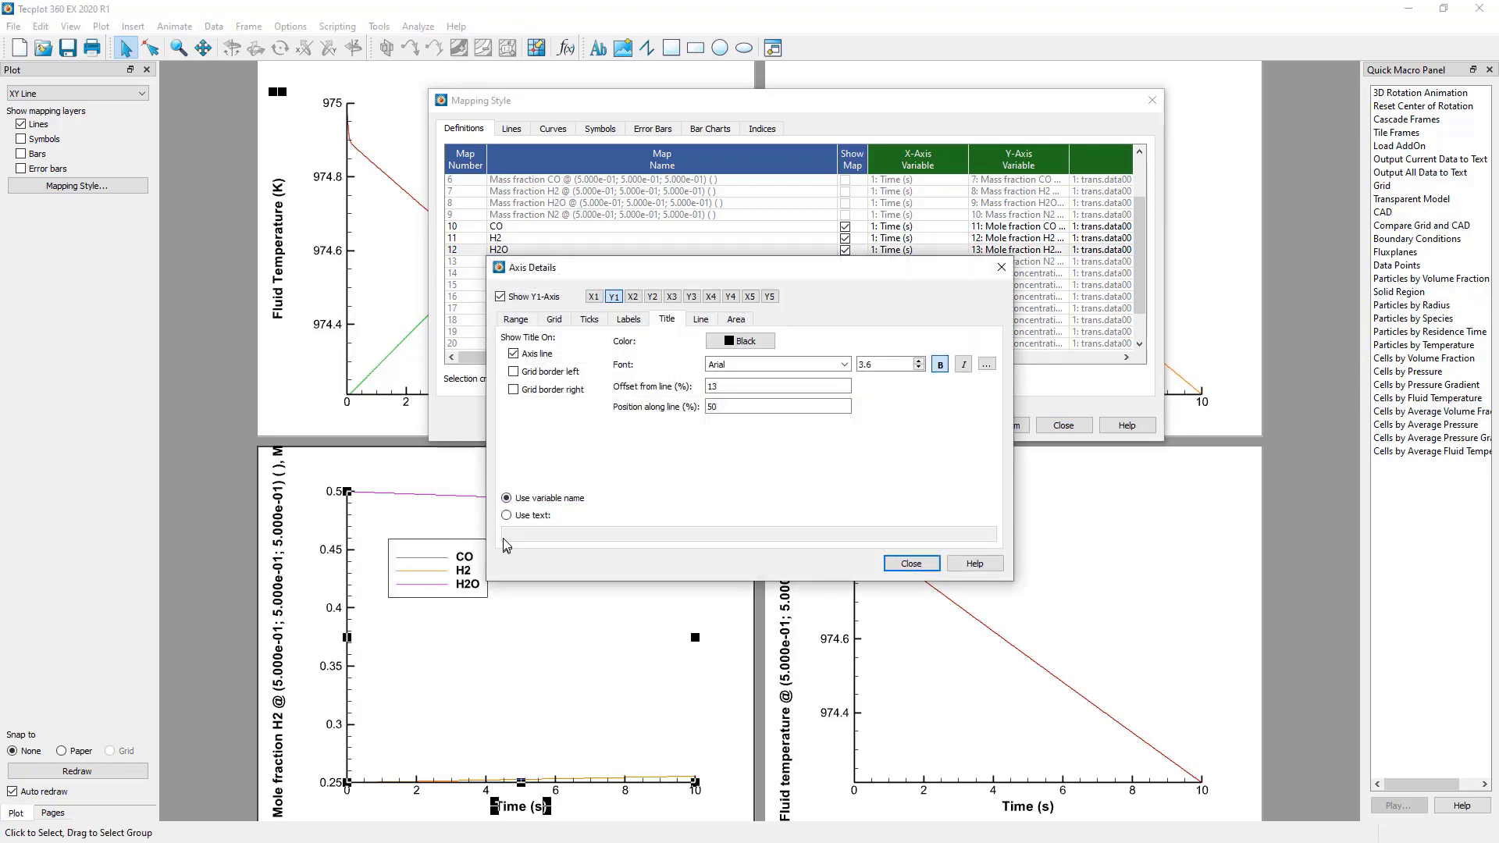
pyautogui.click(512, 515)
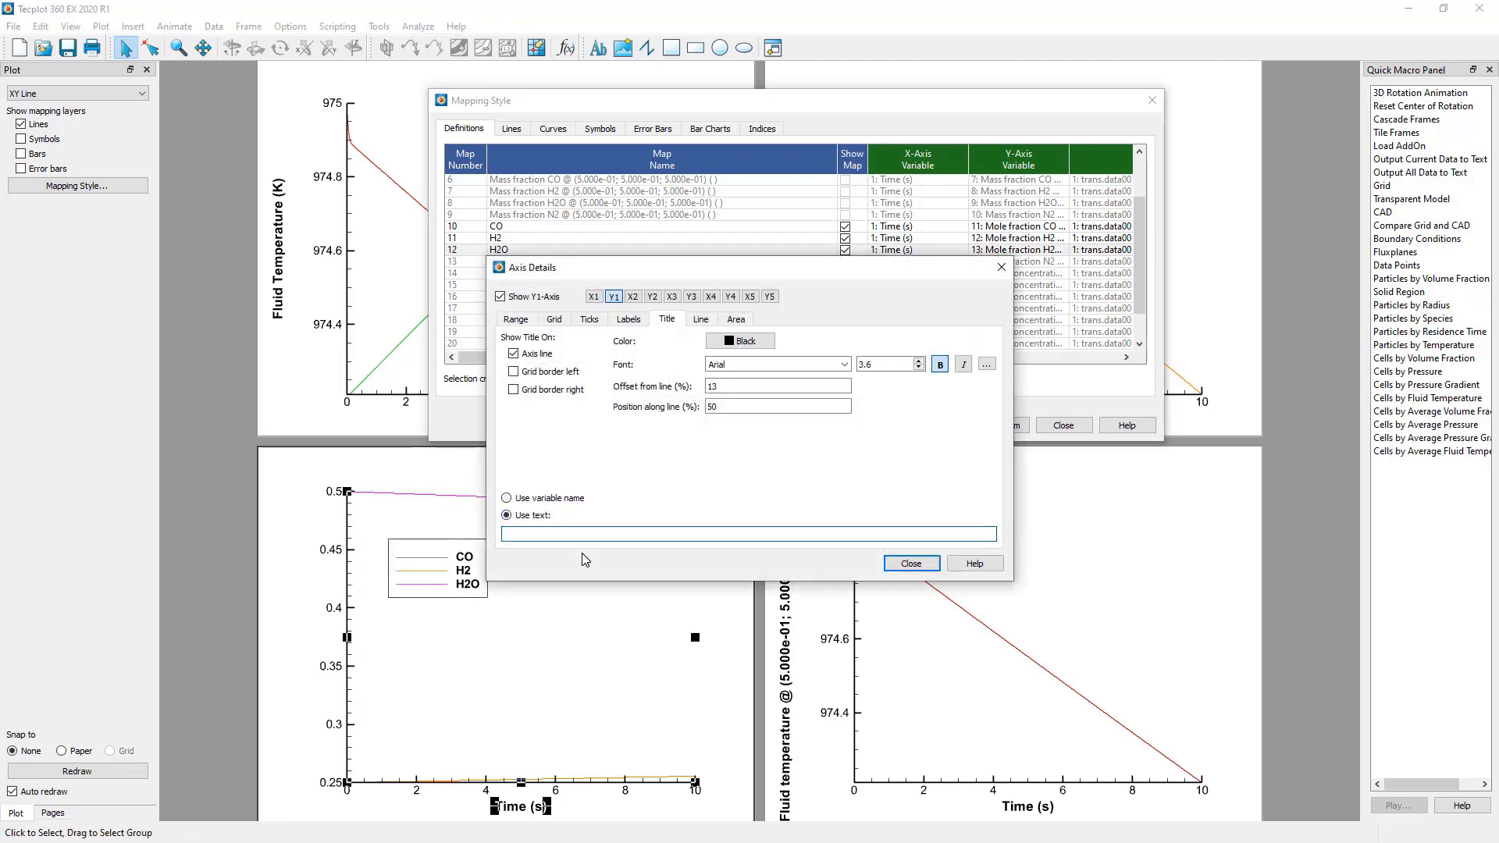
pyautogui.write('Gas Species Mole Fractions')
pyautogui.press('Return')
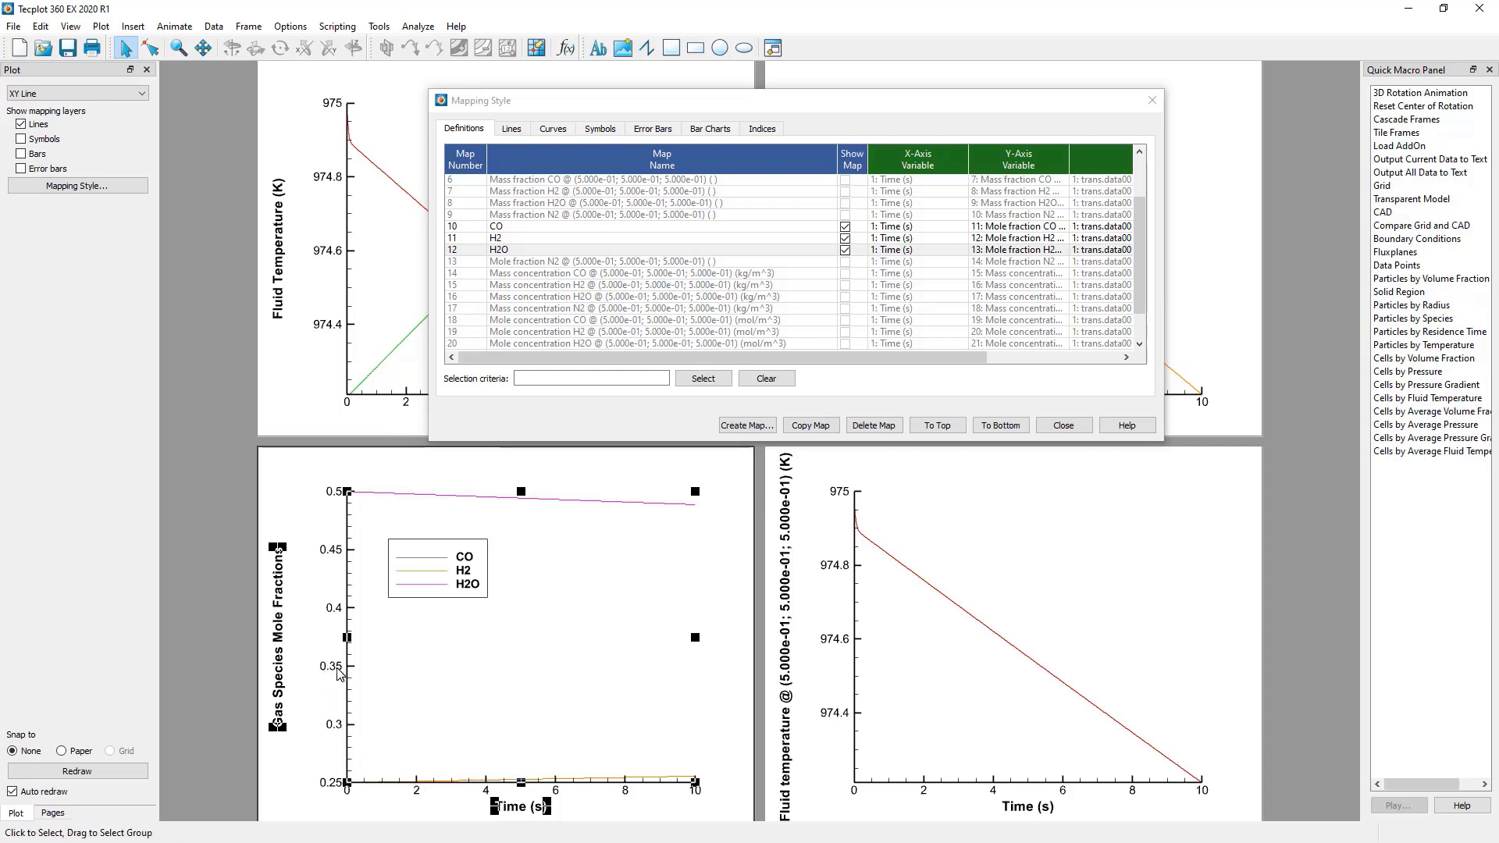
pyautogui.press('Escape')
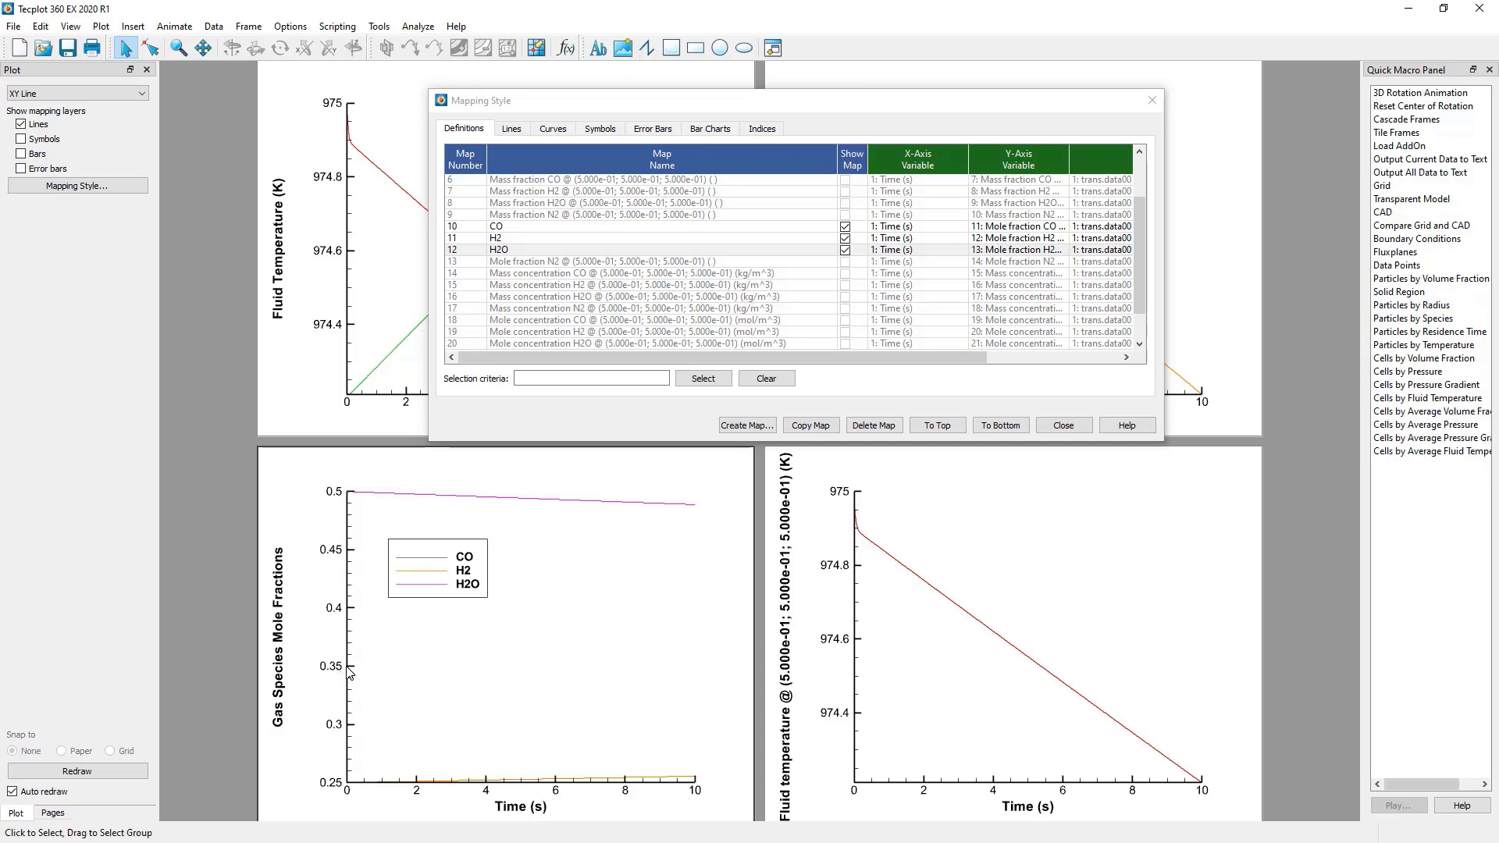
# Step: Set the minimum of the lower-left plot's Y axis range to 0.2
pyautogui.doubleClick(349, 673)
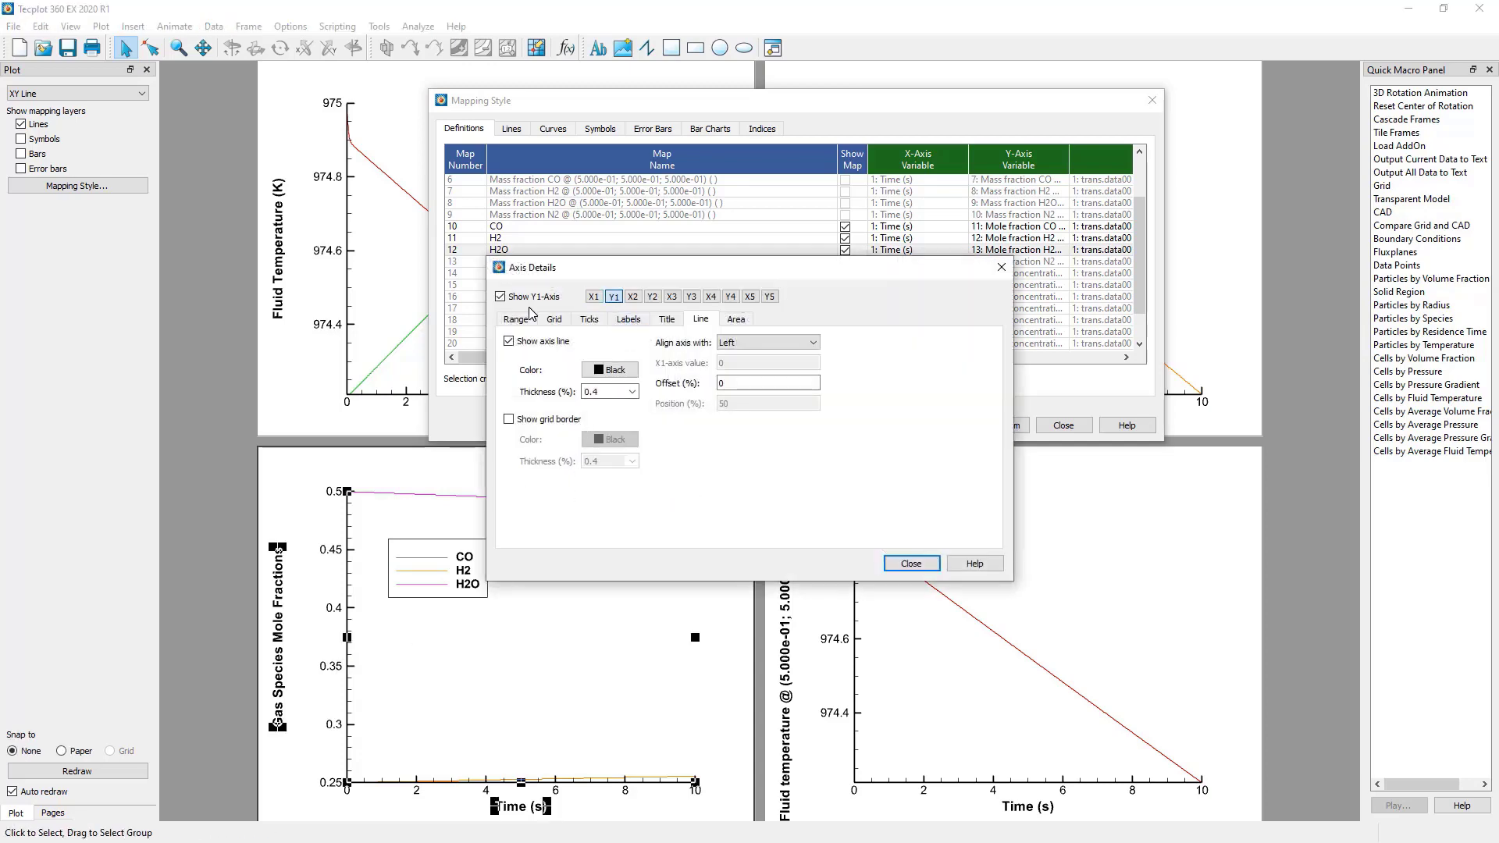
pyautogui.click(523, 319)
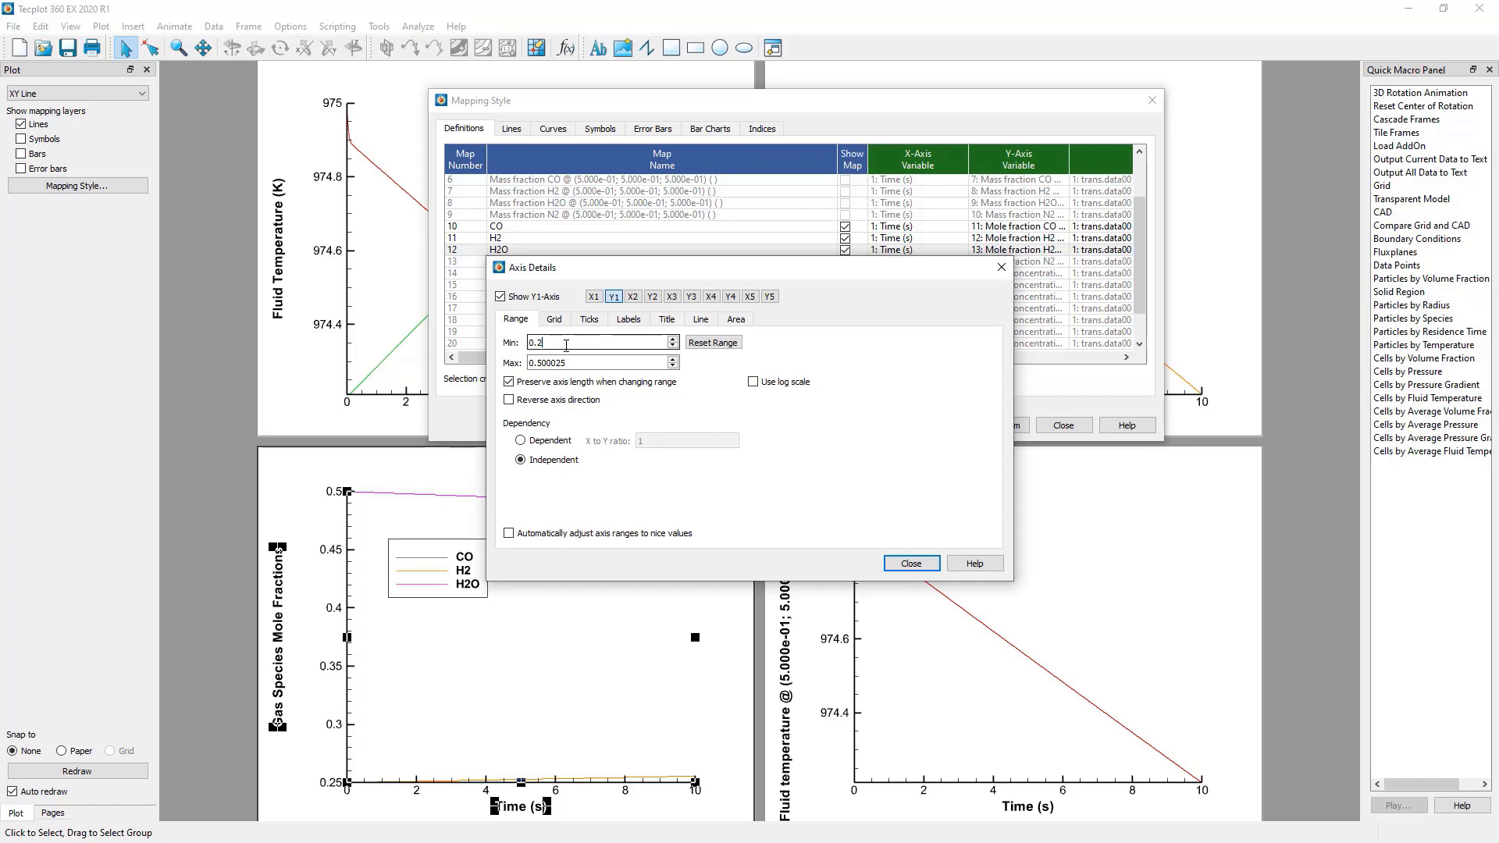
pyautogui.press('Tab')
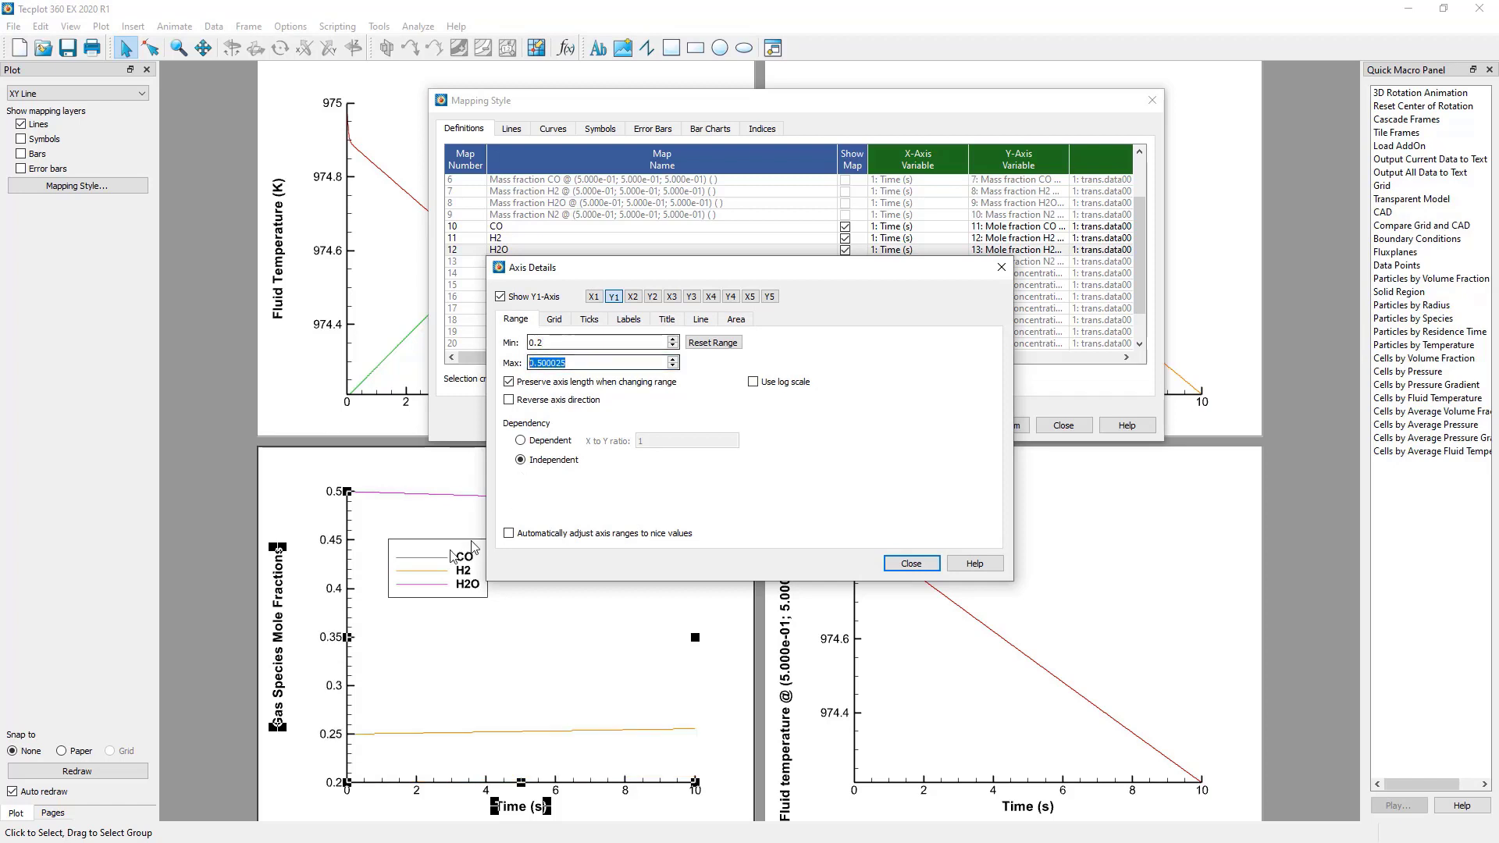
pyautogui.click(910, 564)
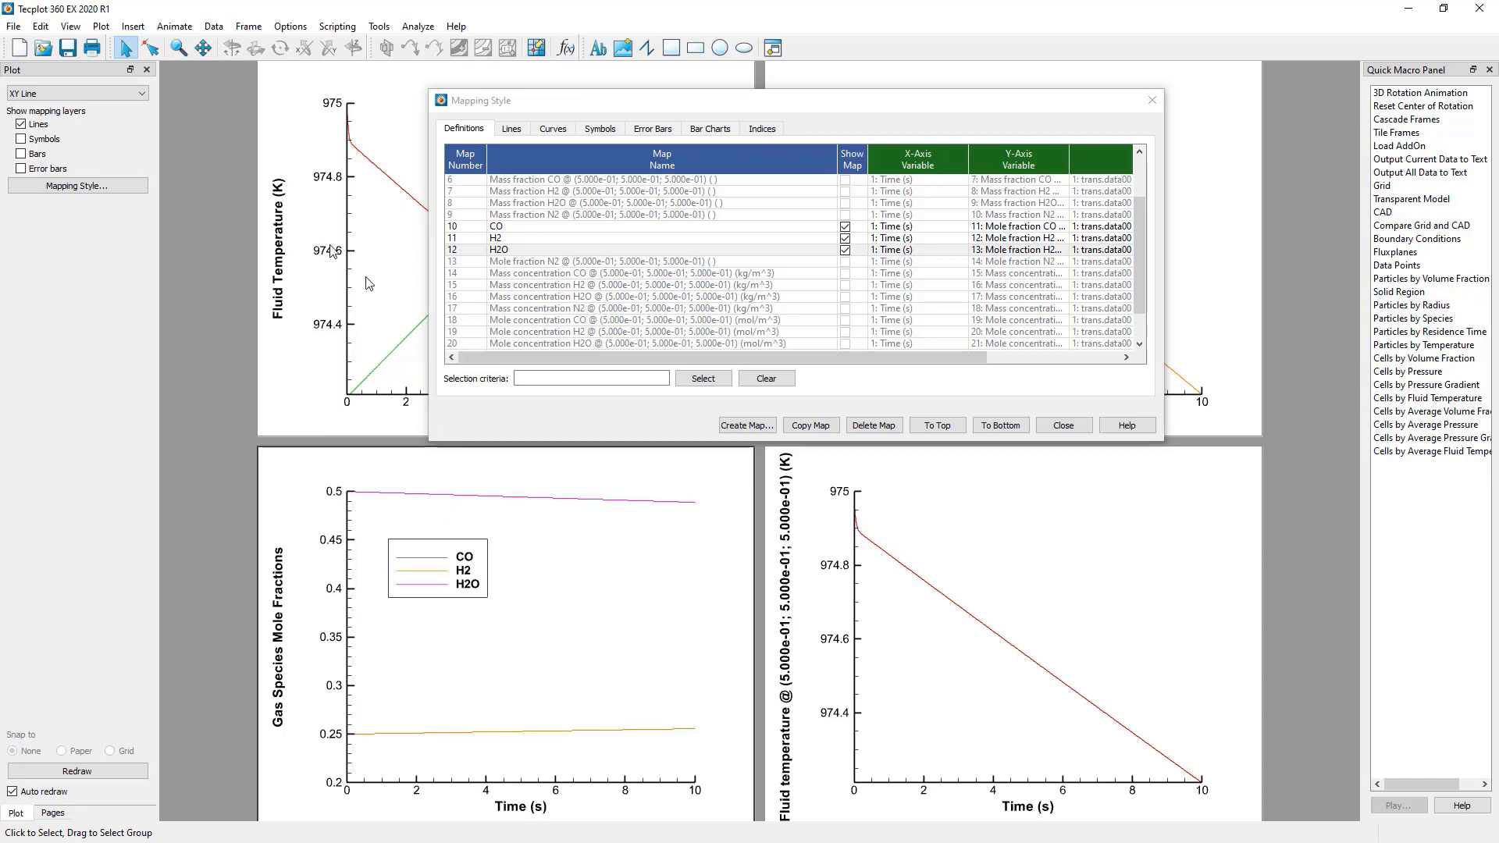
# Step: Turn on symbols in the lower-left plot for CO only, disabling them for the H2 and H2O maps
pyautogui.click(22, 139)
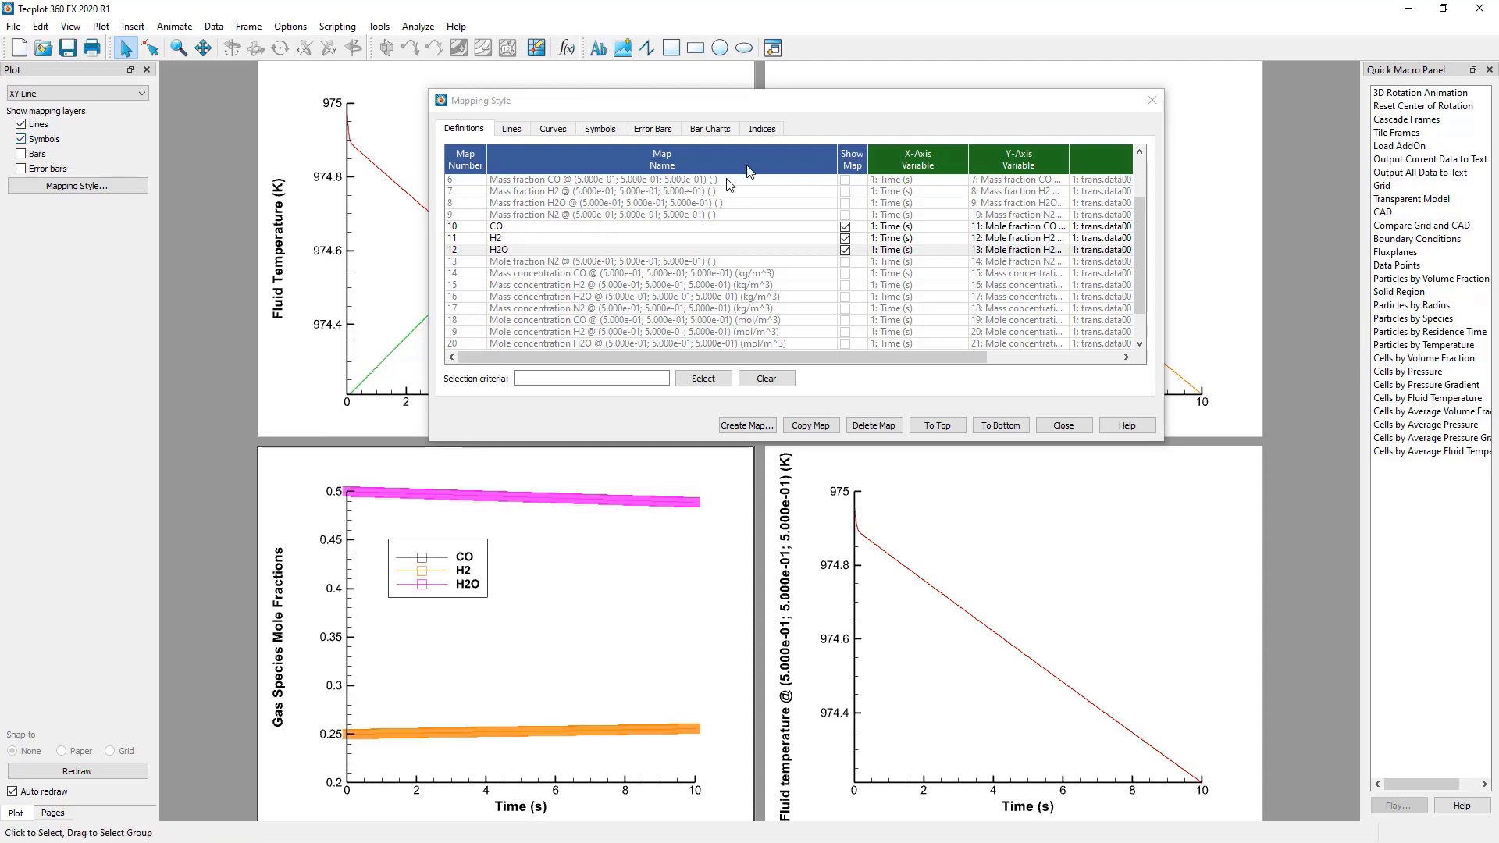
pyautogui.click(601, 130)
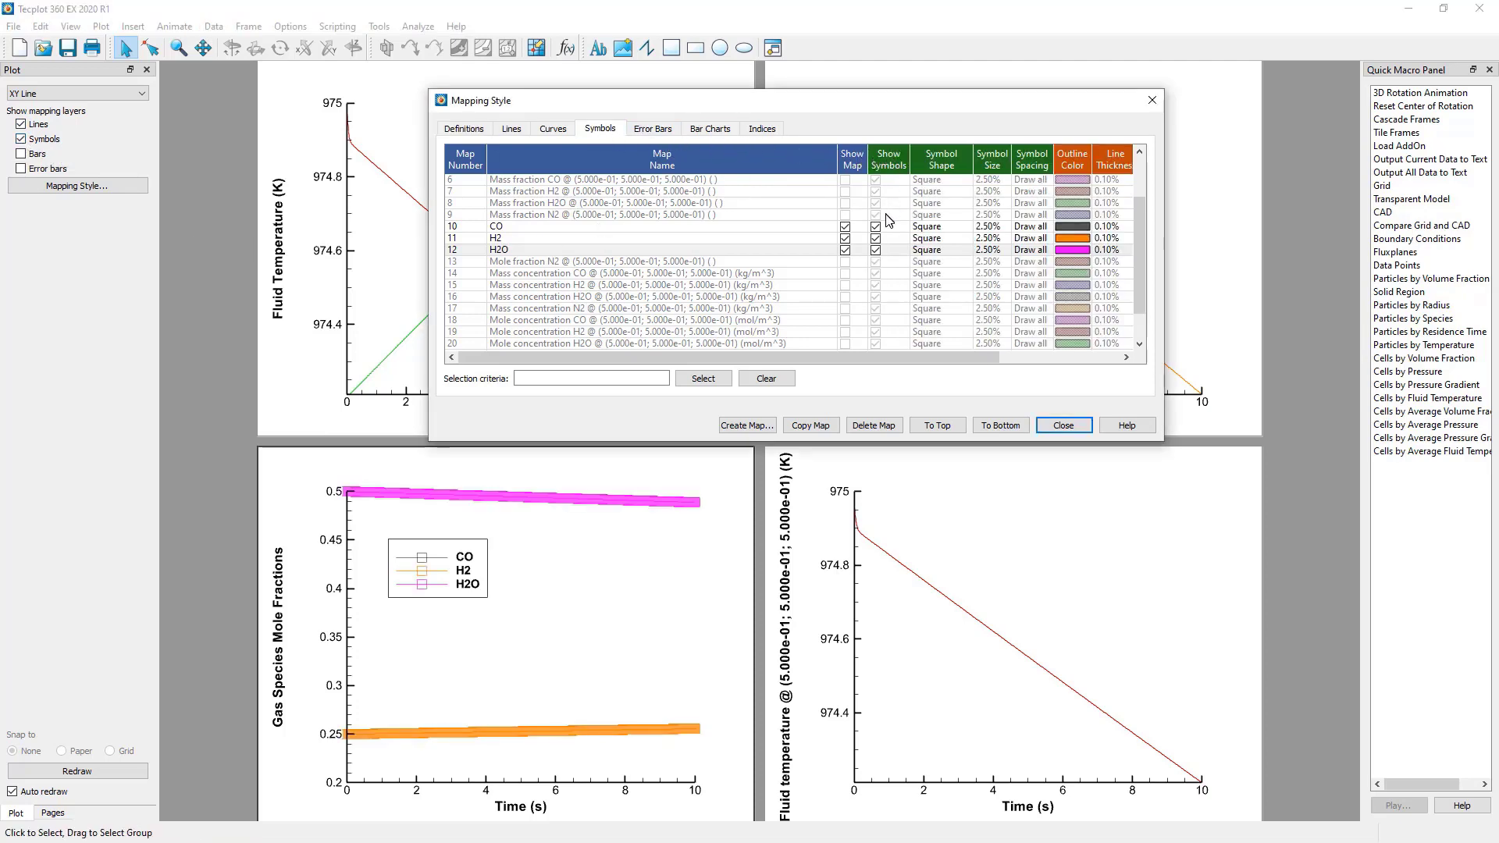
pyautogui.click(875, 239)
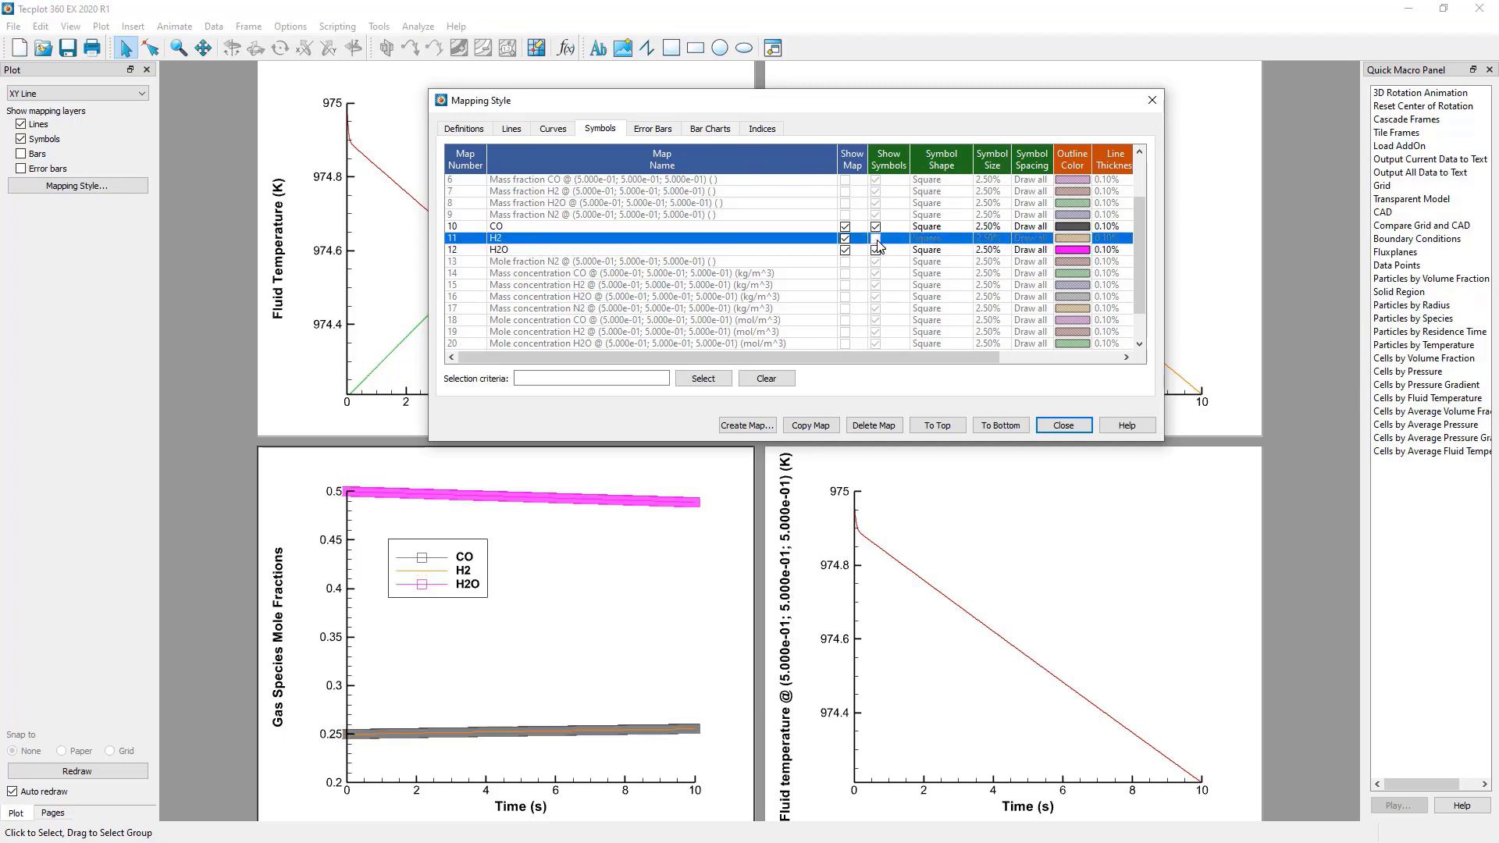
pyautogui.click(875, 251)
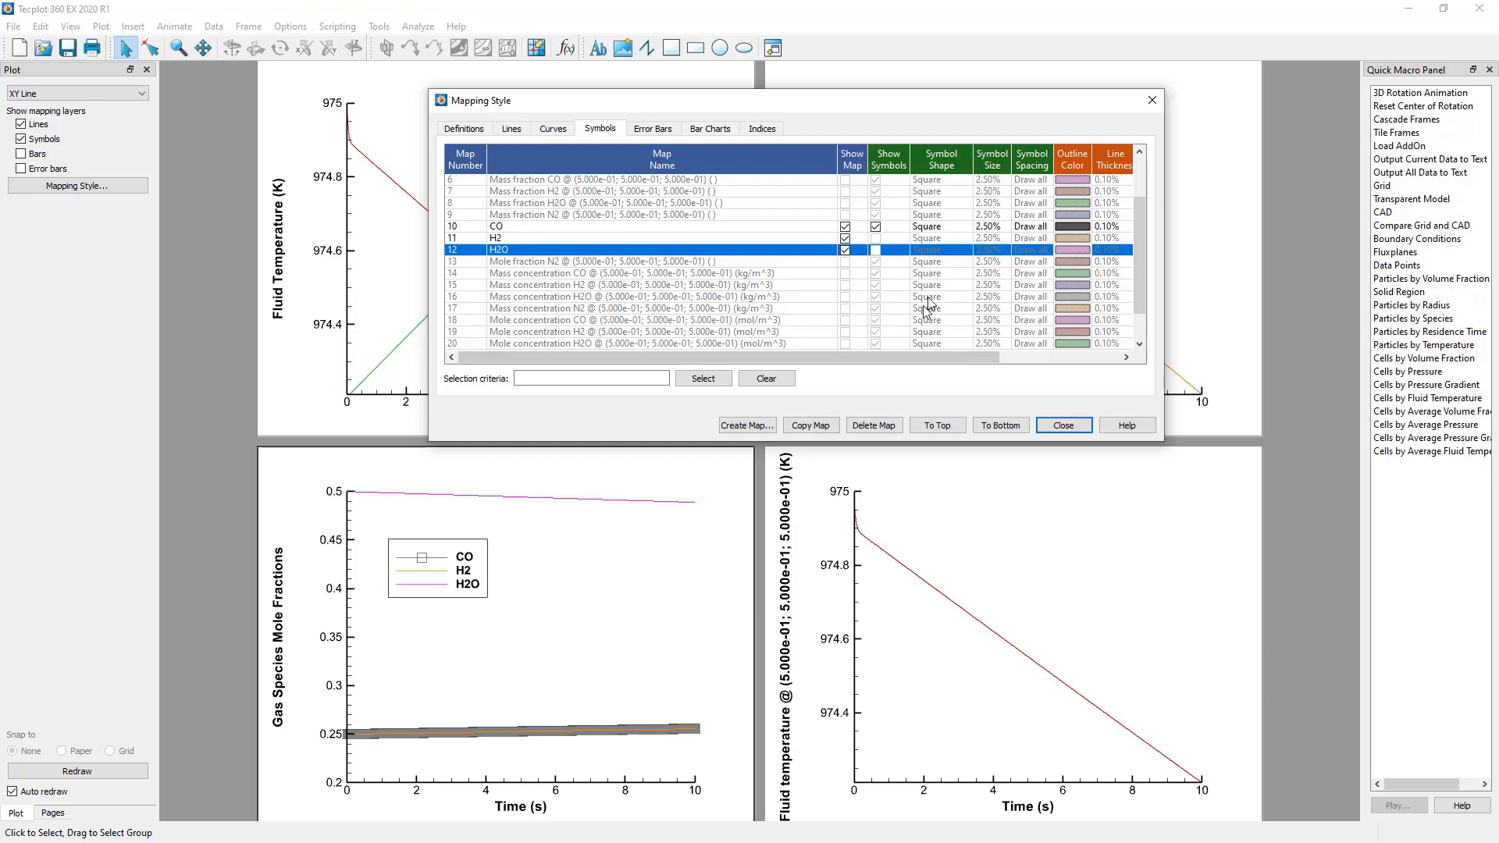
# Step: Set the symbol shape of the CO map to Diamond
pyautogui.click(947, 255)
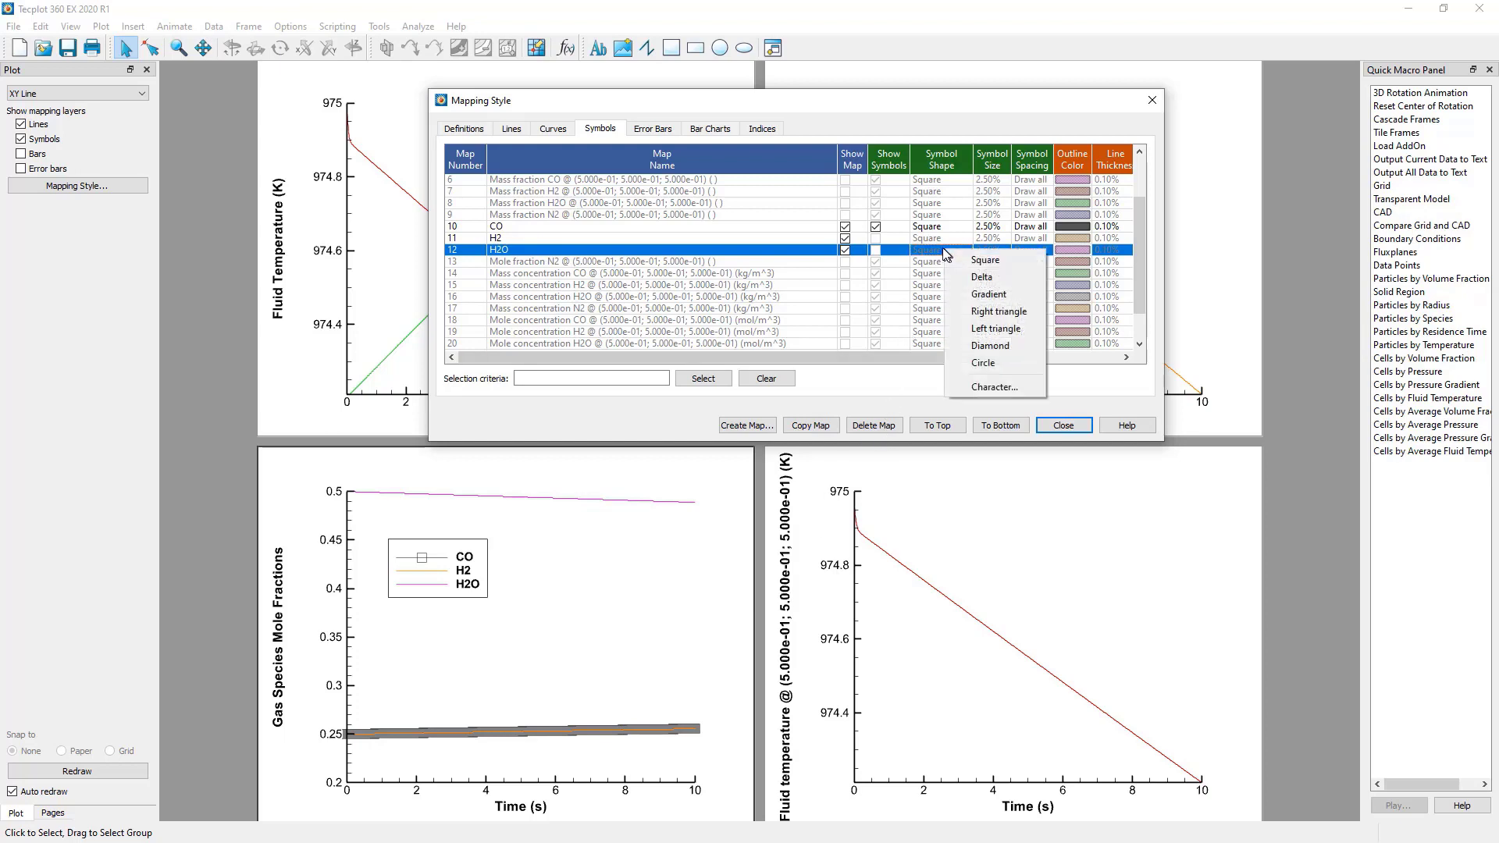
pyautogui.click(933, 227)
pyautogui.click(934, 229)
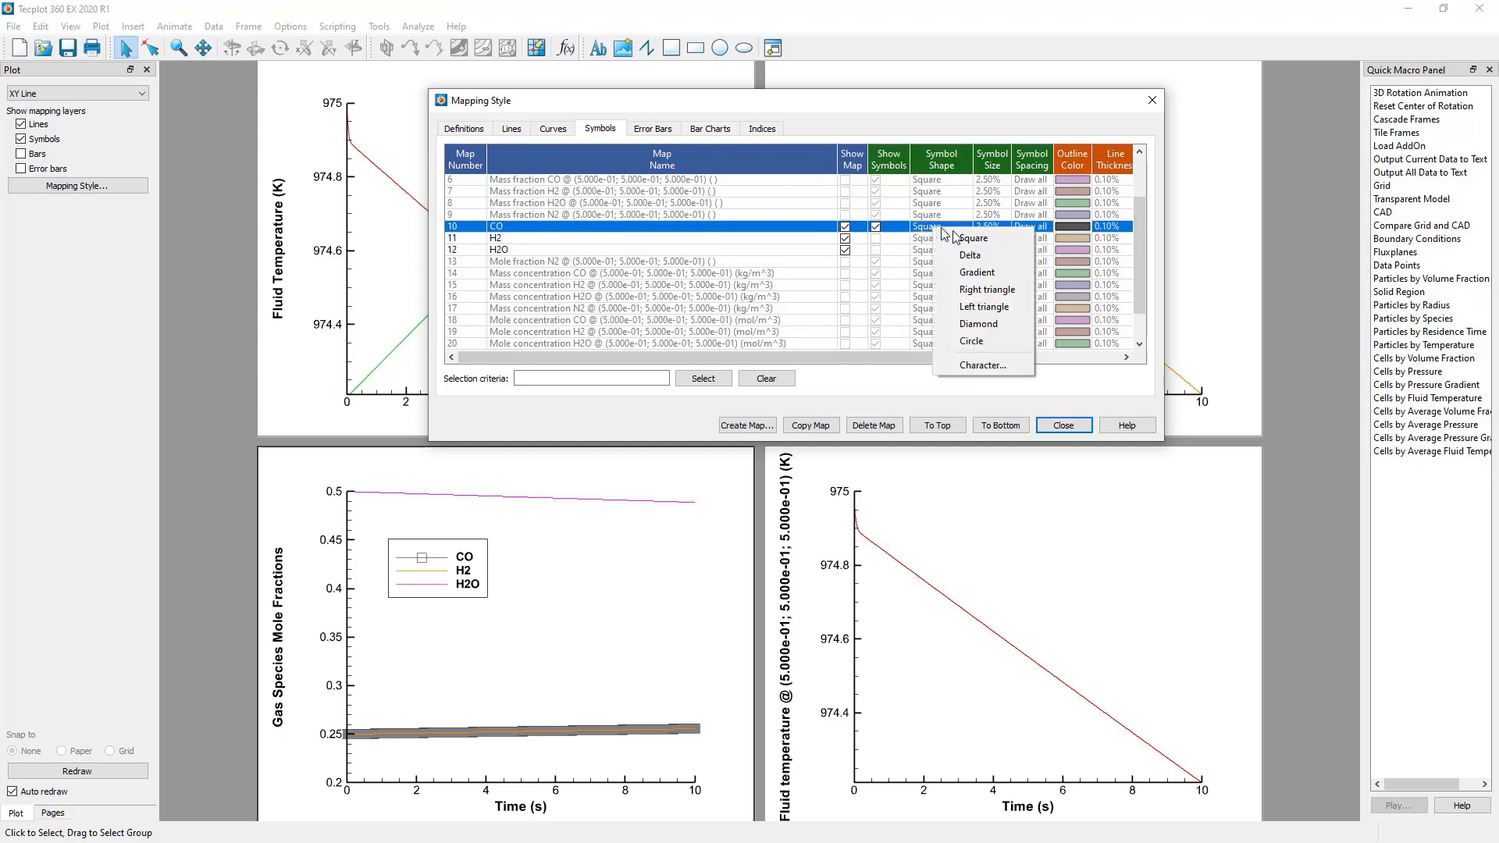
pyautogui.click(996, 323)
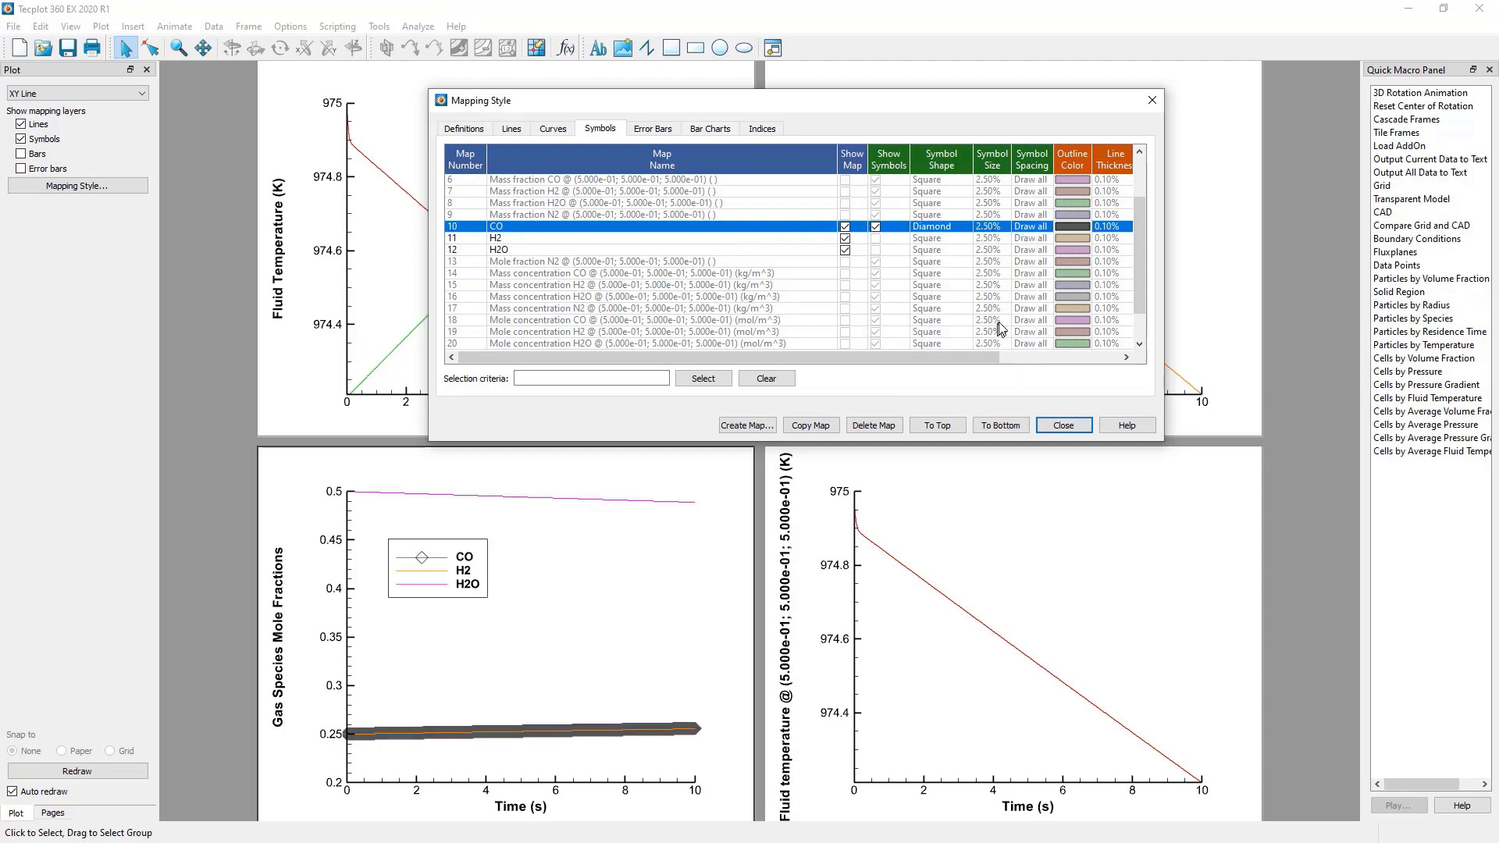
# Step: Set the CO map's symbol spacing to an I-Skip of 100
pyautogui.click(1030, 228)
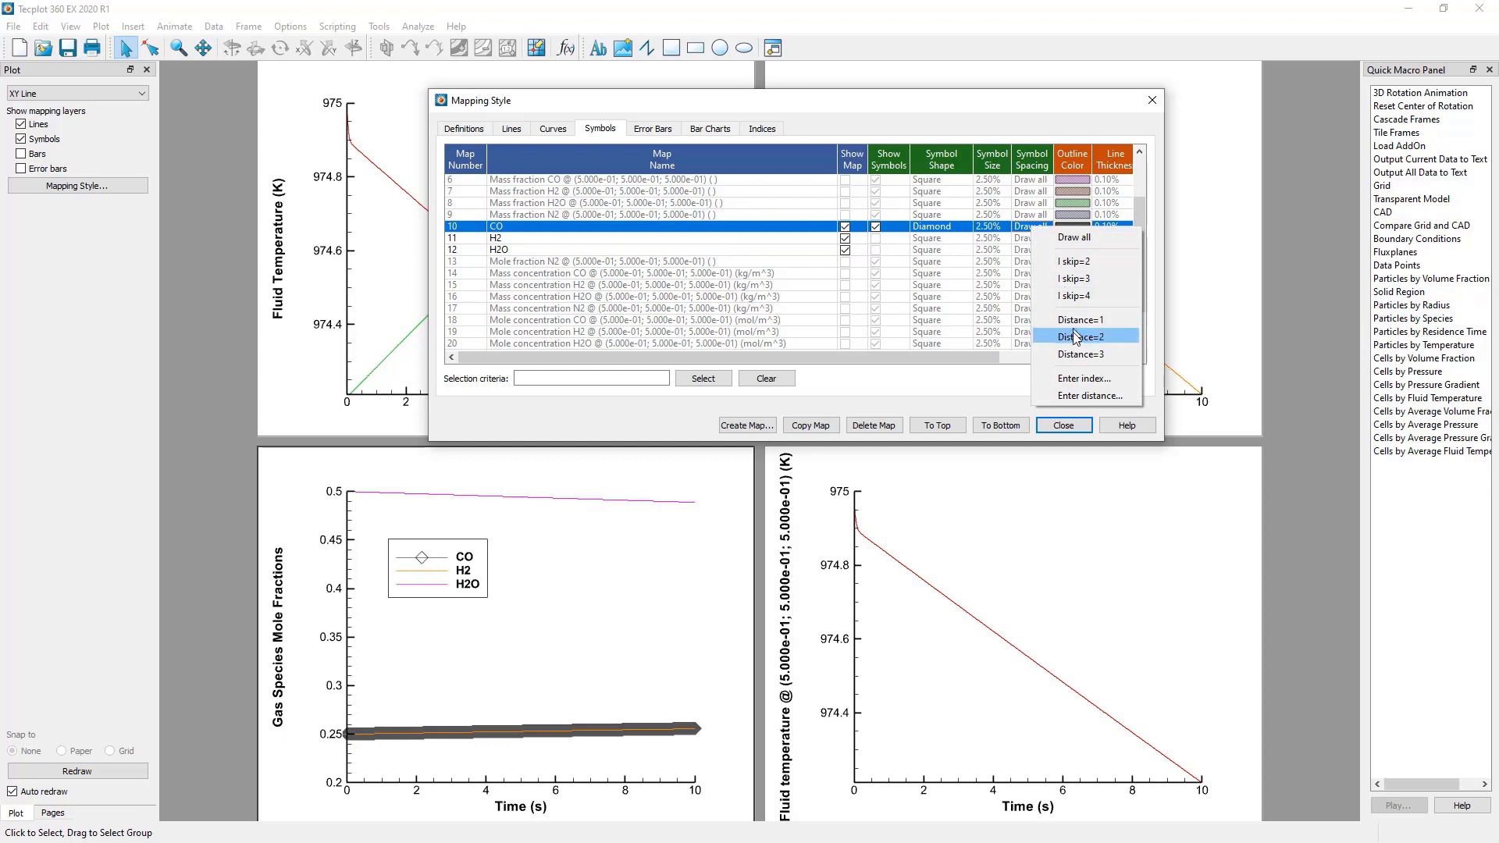
pyautogui.click(1113, 381)
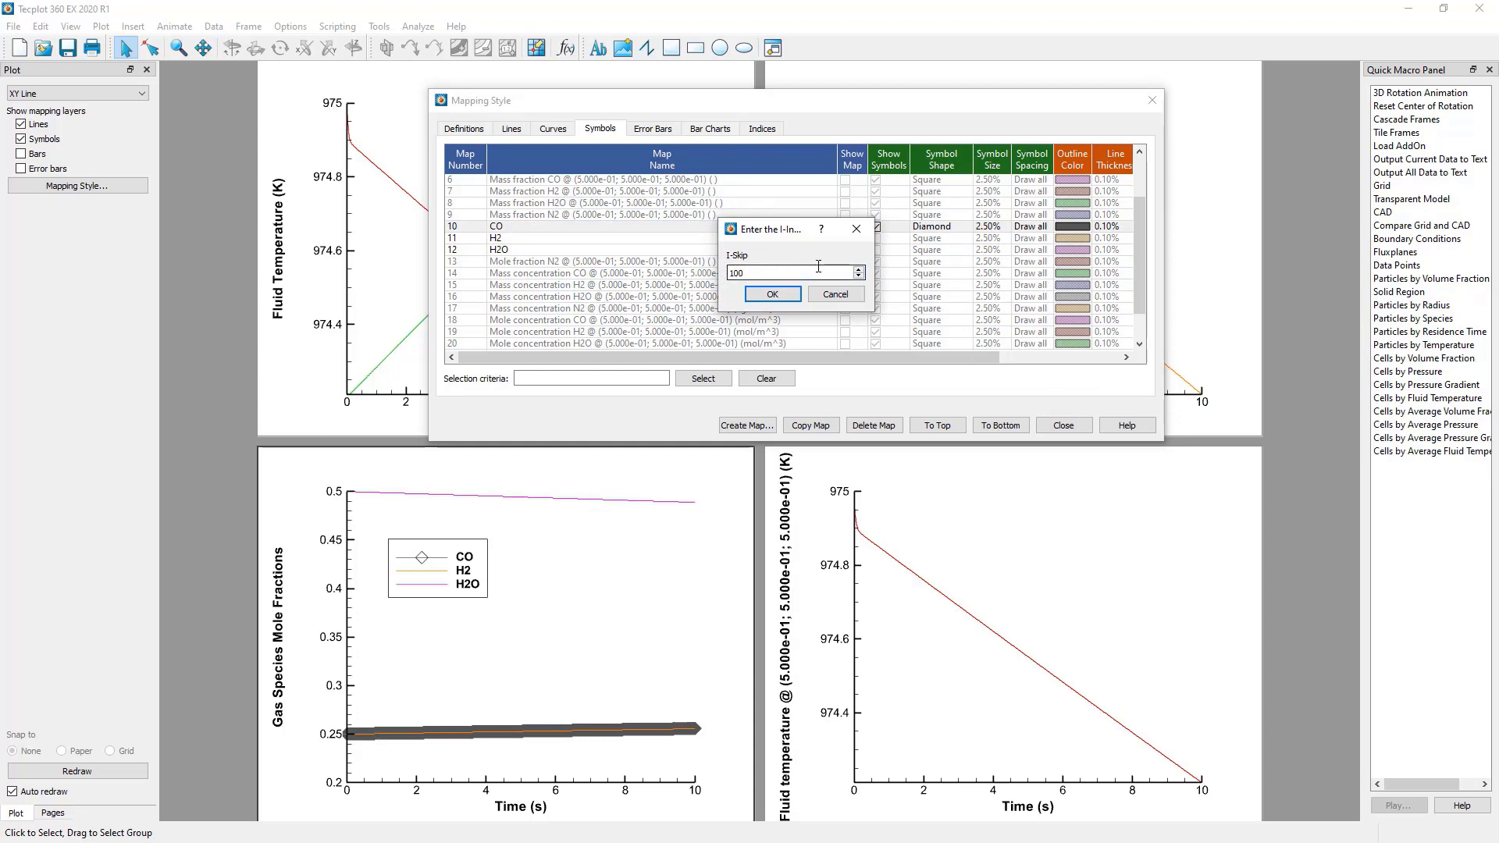
pyautogui.click(781, 297)
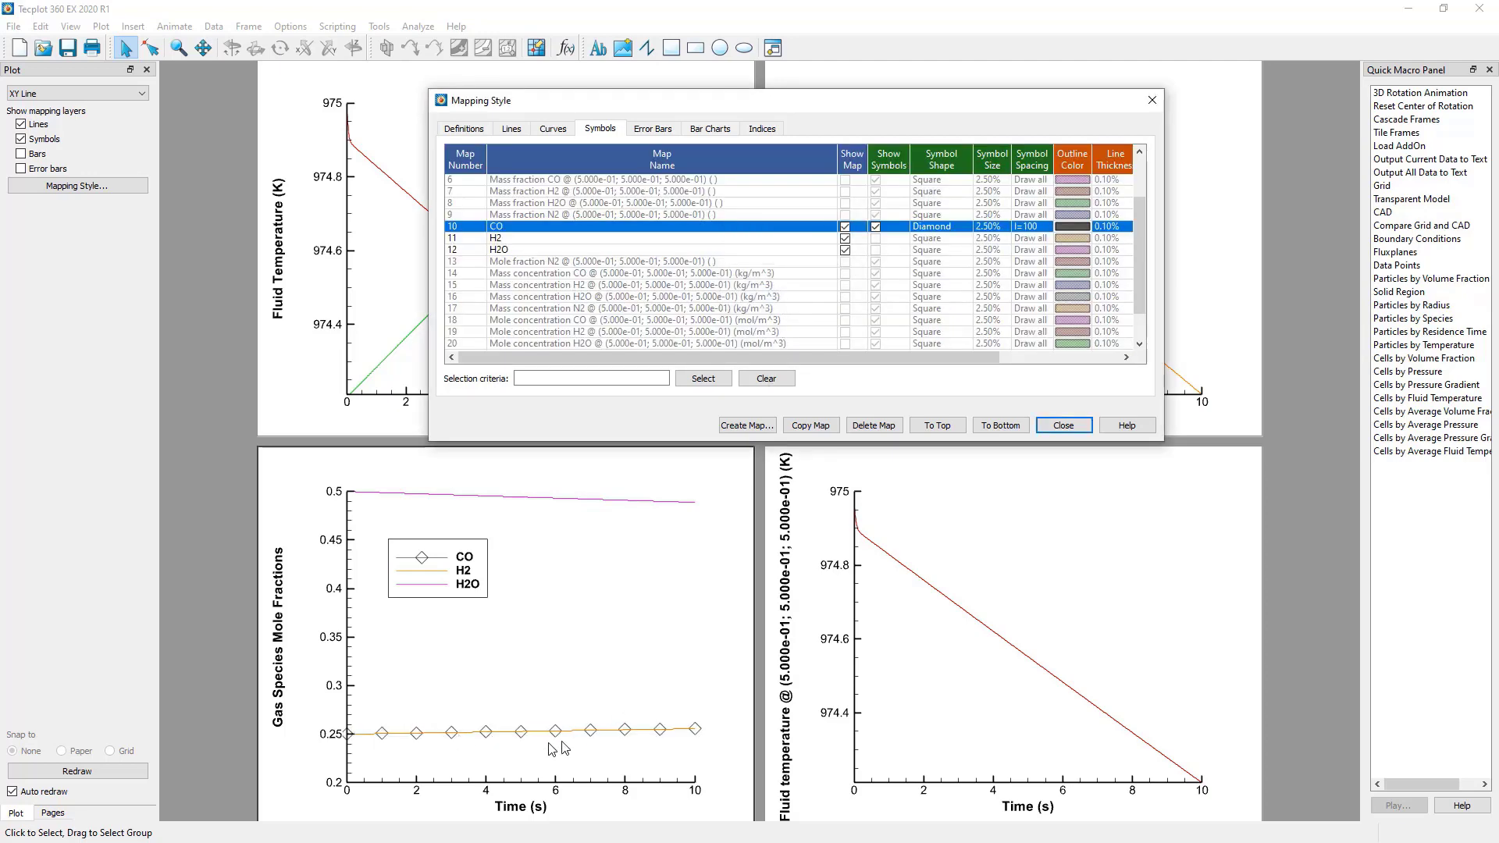
# Step: Fill the CO map's diamond symbols with the line color
pyautogui.moveTo(943, 362); pyautogui.dragTo(1061, 362)
pyautogui.click(1043, 228)
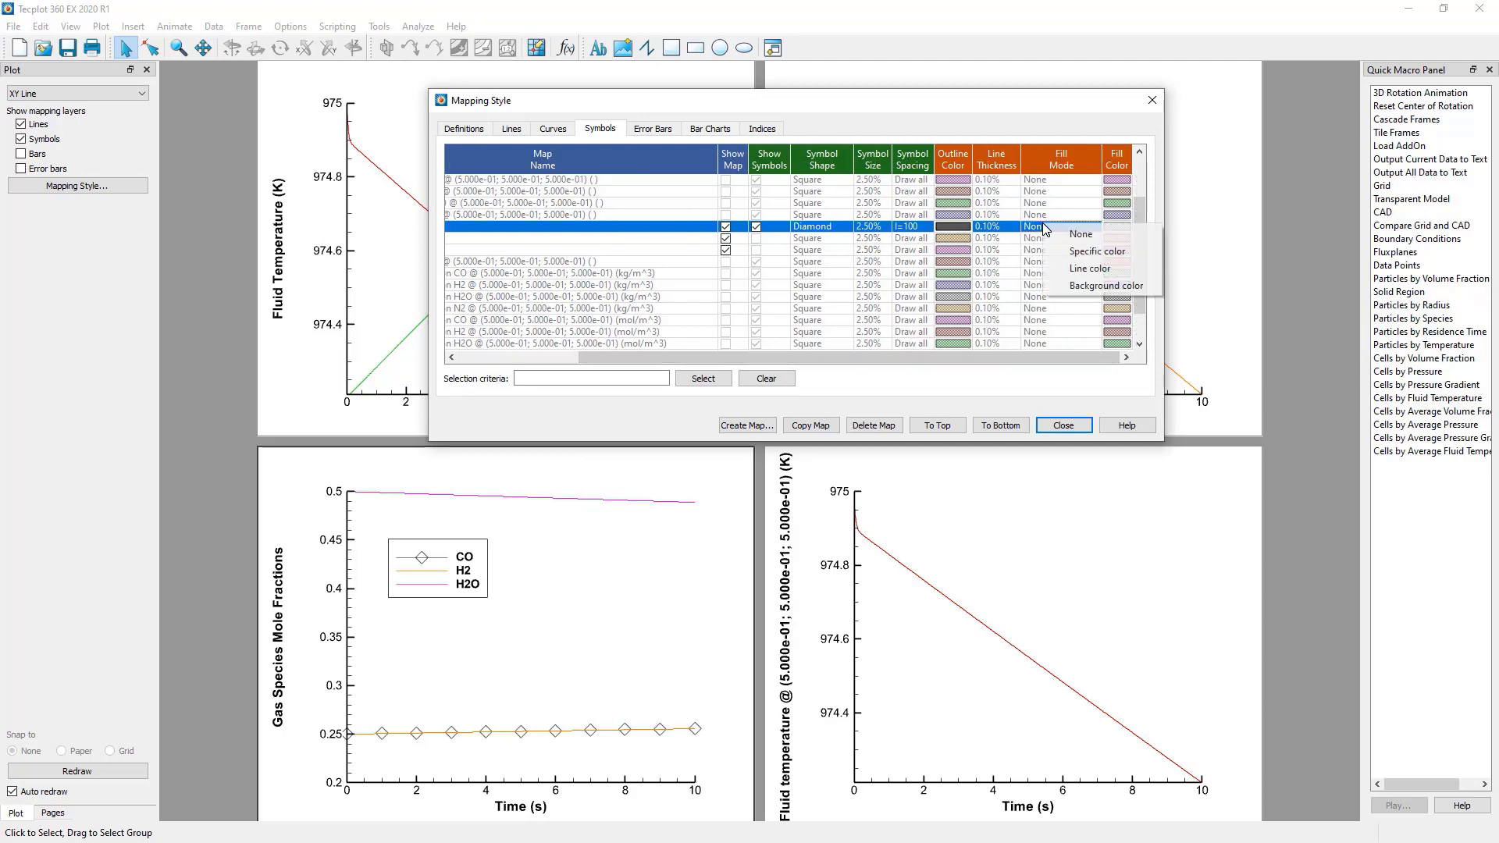
pyautogui.click(1092, 268)
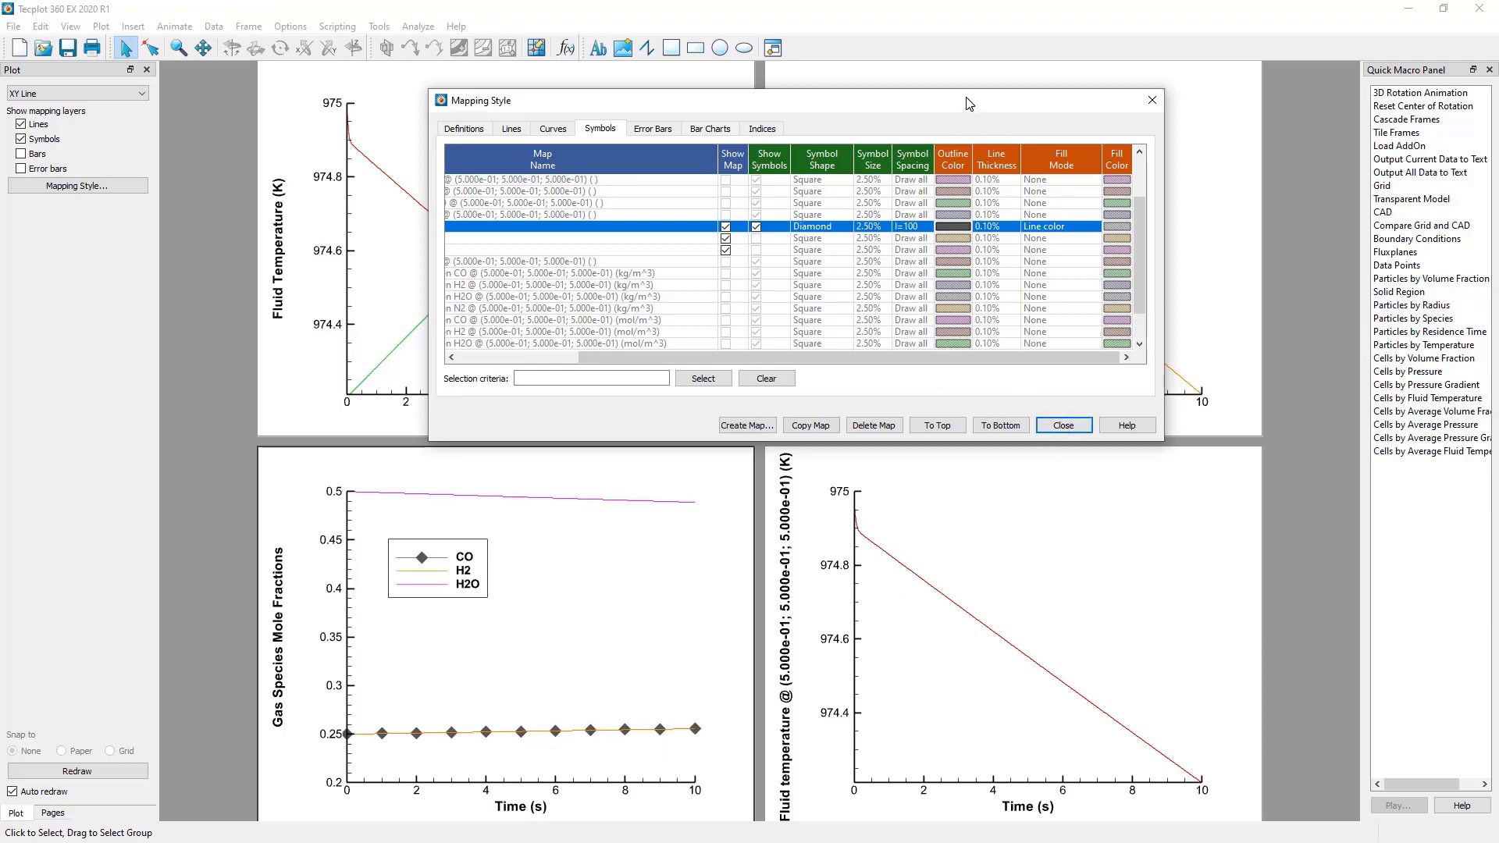
# Step: Make the lower-right frame active and hide its fluid temperature map
pyautogui.moveTo(968, 103); pyautogui.dragTo(814, 94)
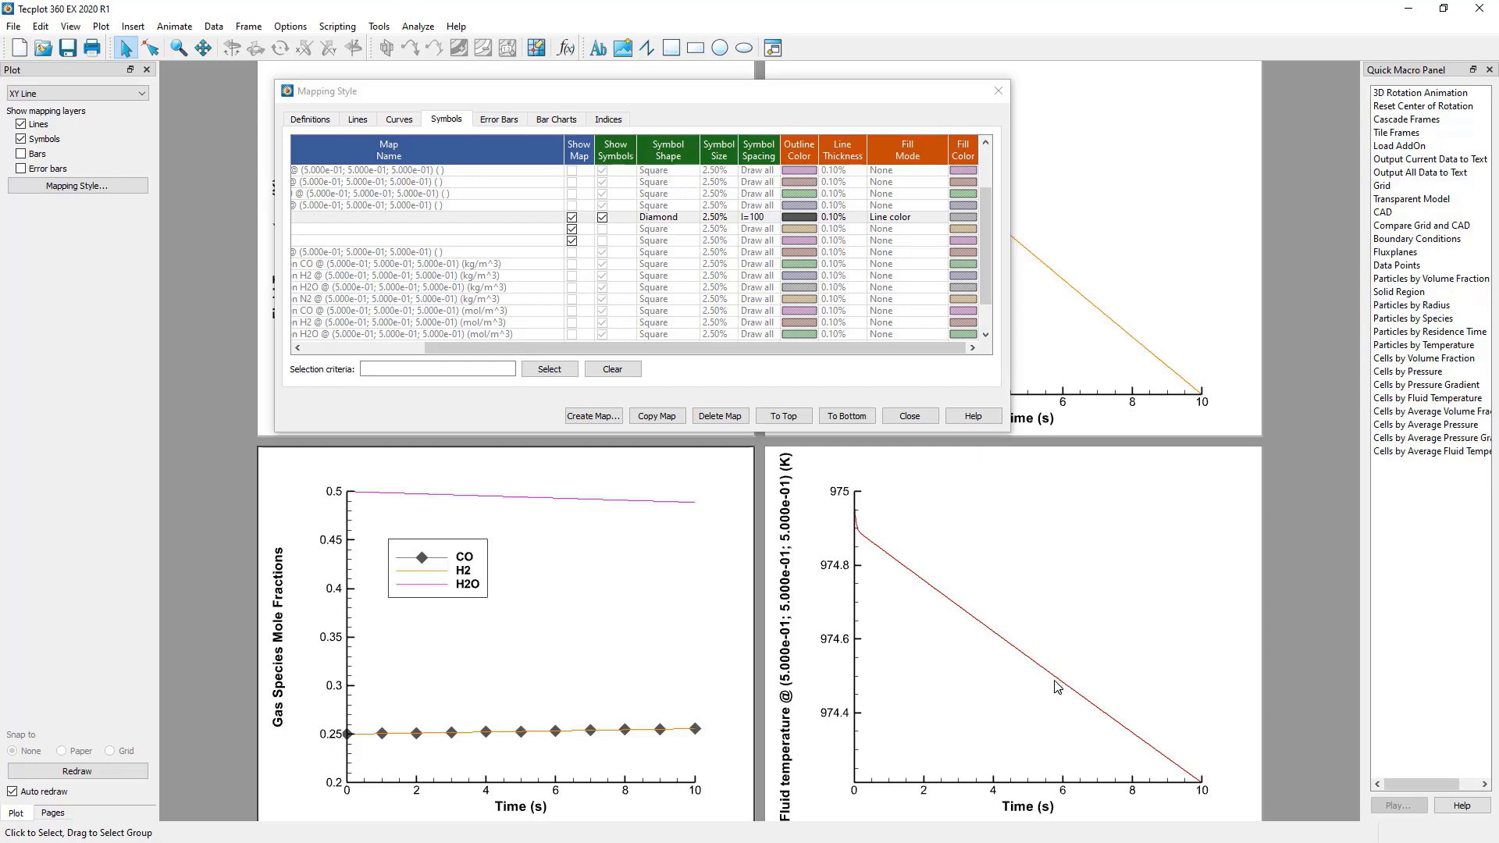
pyautogui.click(1022, 572)
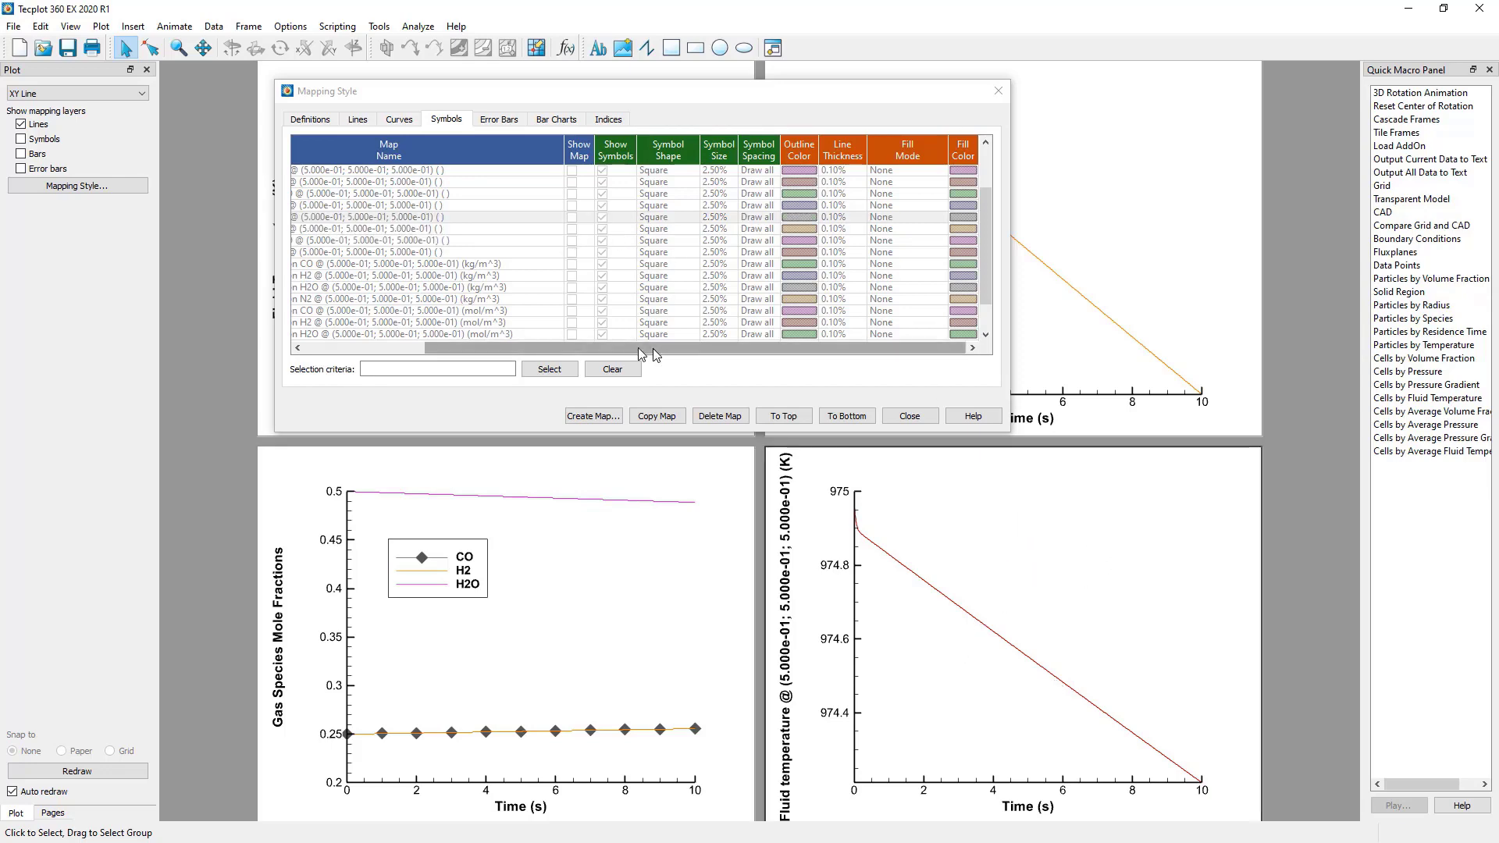
pyautogui.moveTo(640, 353); pyautogui.dragTo(507, 352)
pyautogui.click(326, 123)
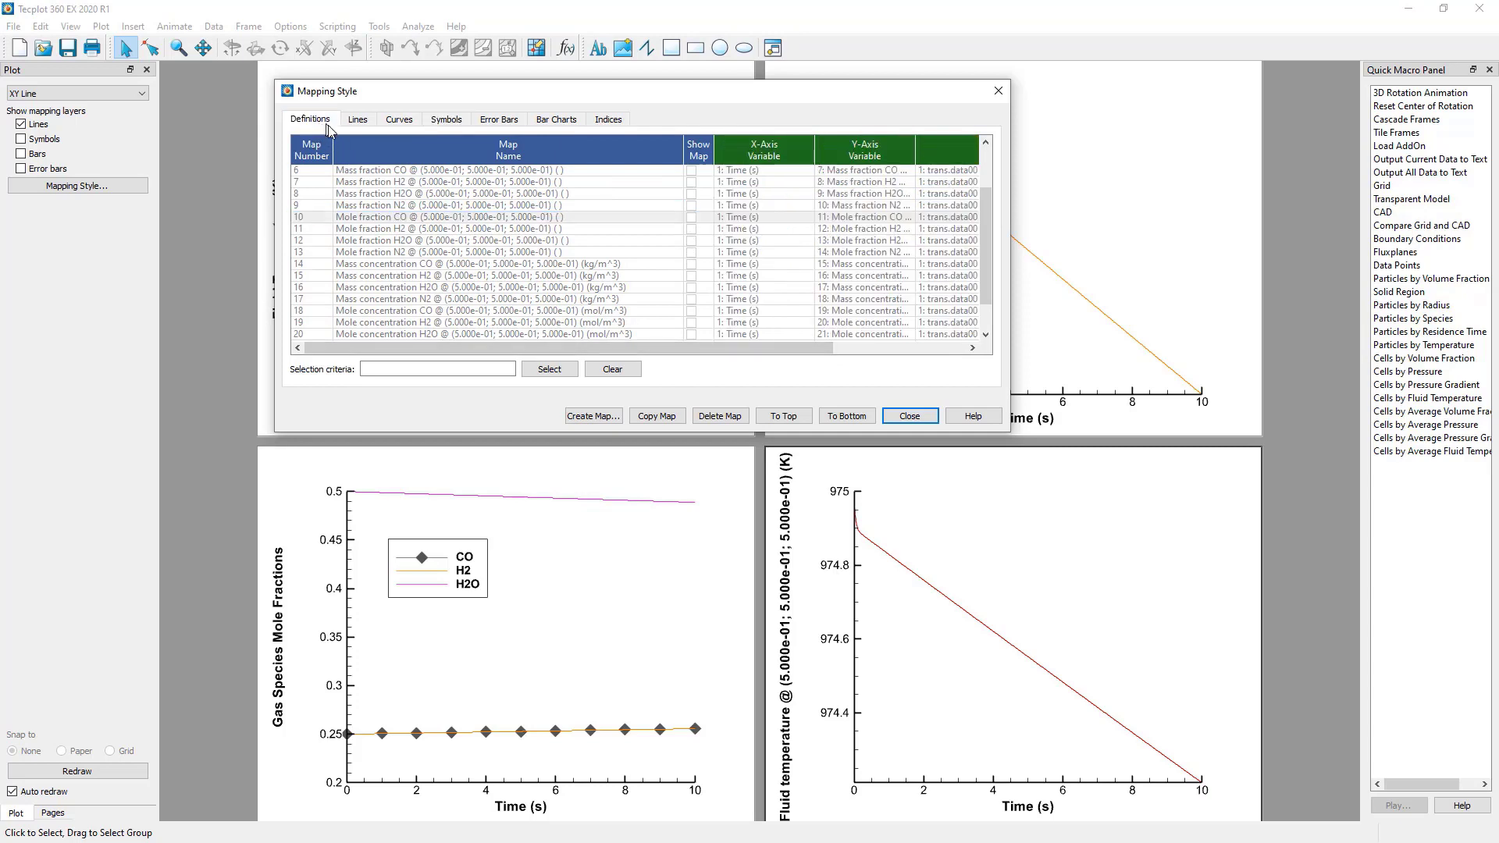
pyautogui.moveTo(982, 214); pyautogui.dragTo(979, 148)
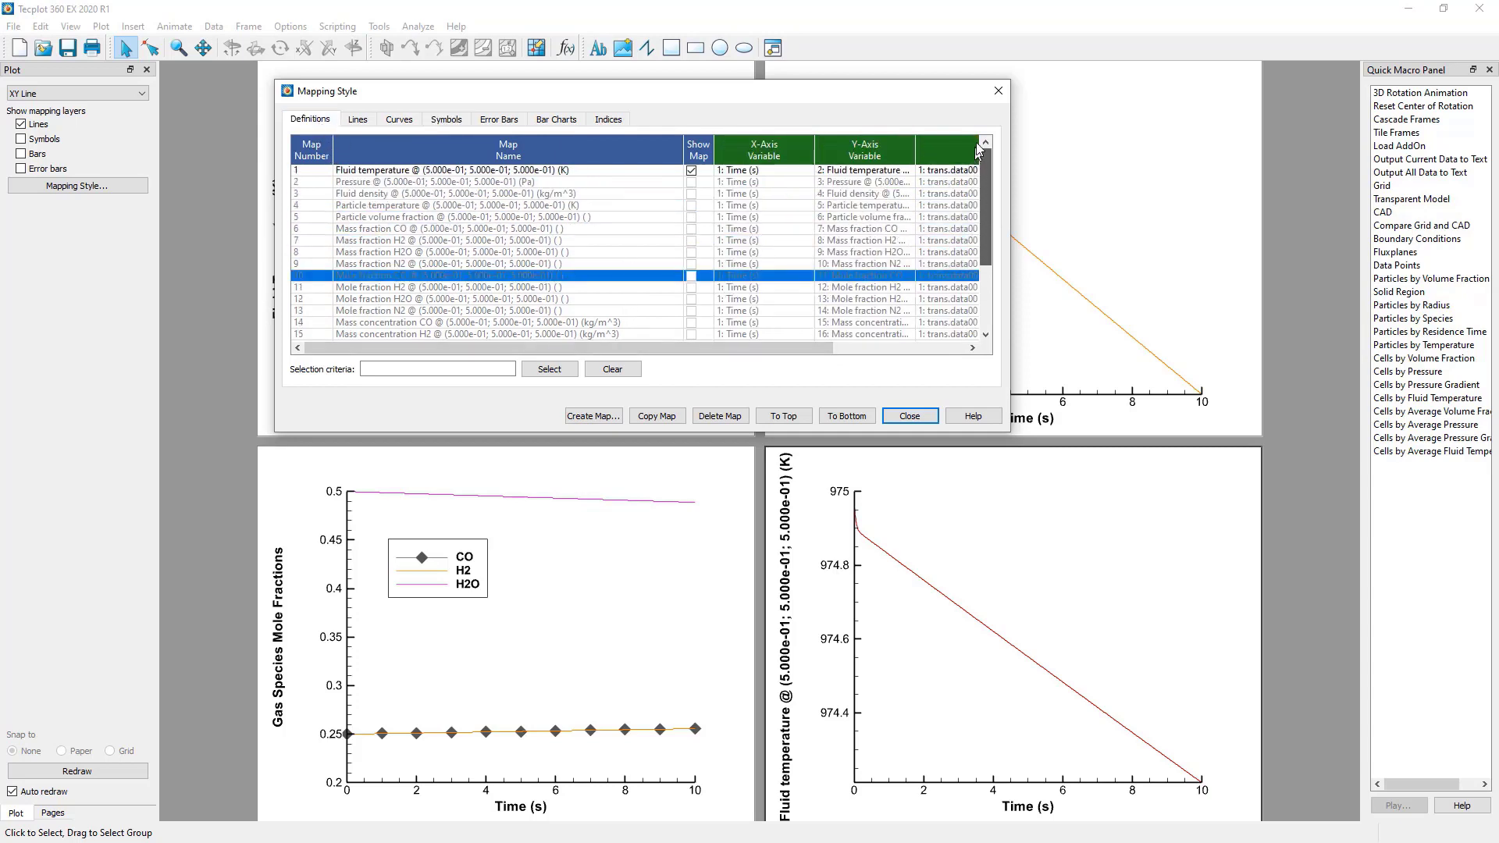
pyautogui.click(691, 171)
# Step: Show the stoichiometric equation rate maps R00 and R01 in the lower-right frame and fit the plot to the data
pyautogui.moveTo(985, 205); pyautogui.dragTo(999, 290)
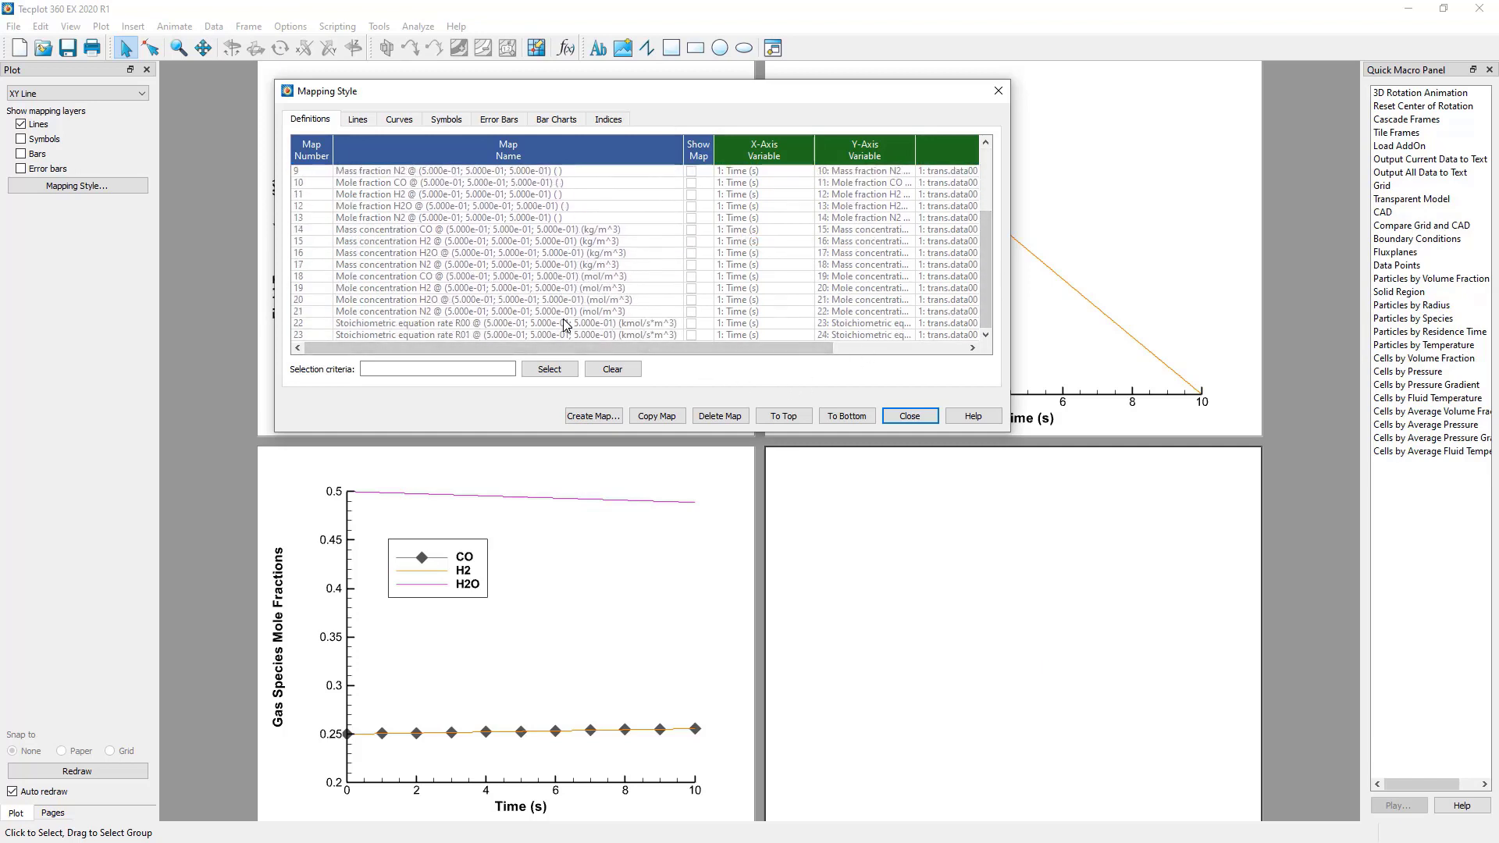
pyautogui.click(691, 323)
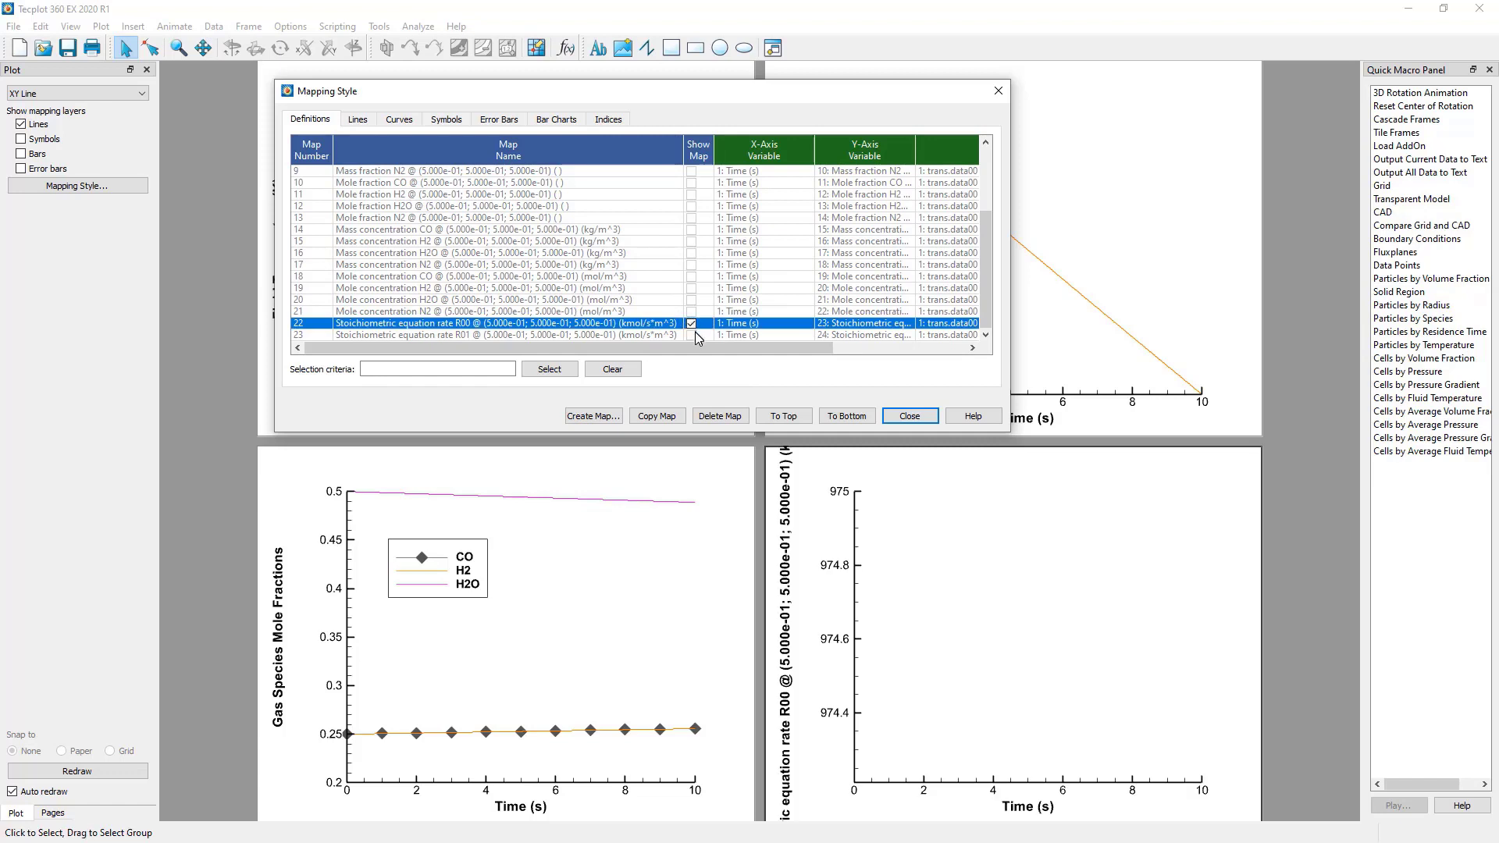
pyautogui.click(691, 335)
pyautogui.click(1011, 619)
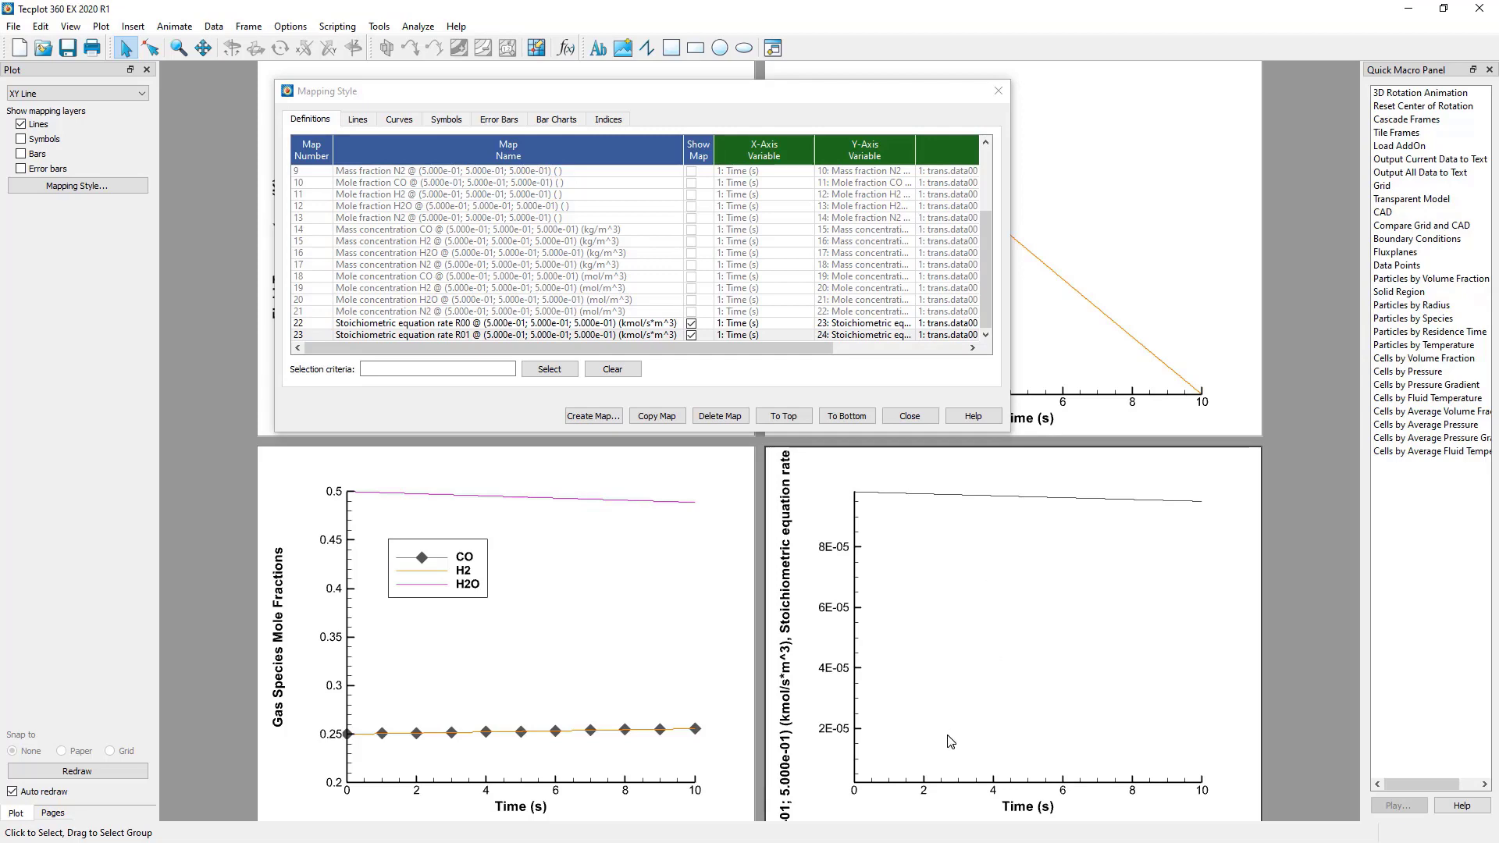
# Step: Set the lower-right plot's Y axis title to the custom text "Reaction Rate (kmol/m^3/s)"
pyautogui.doubleClick(786, 633)
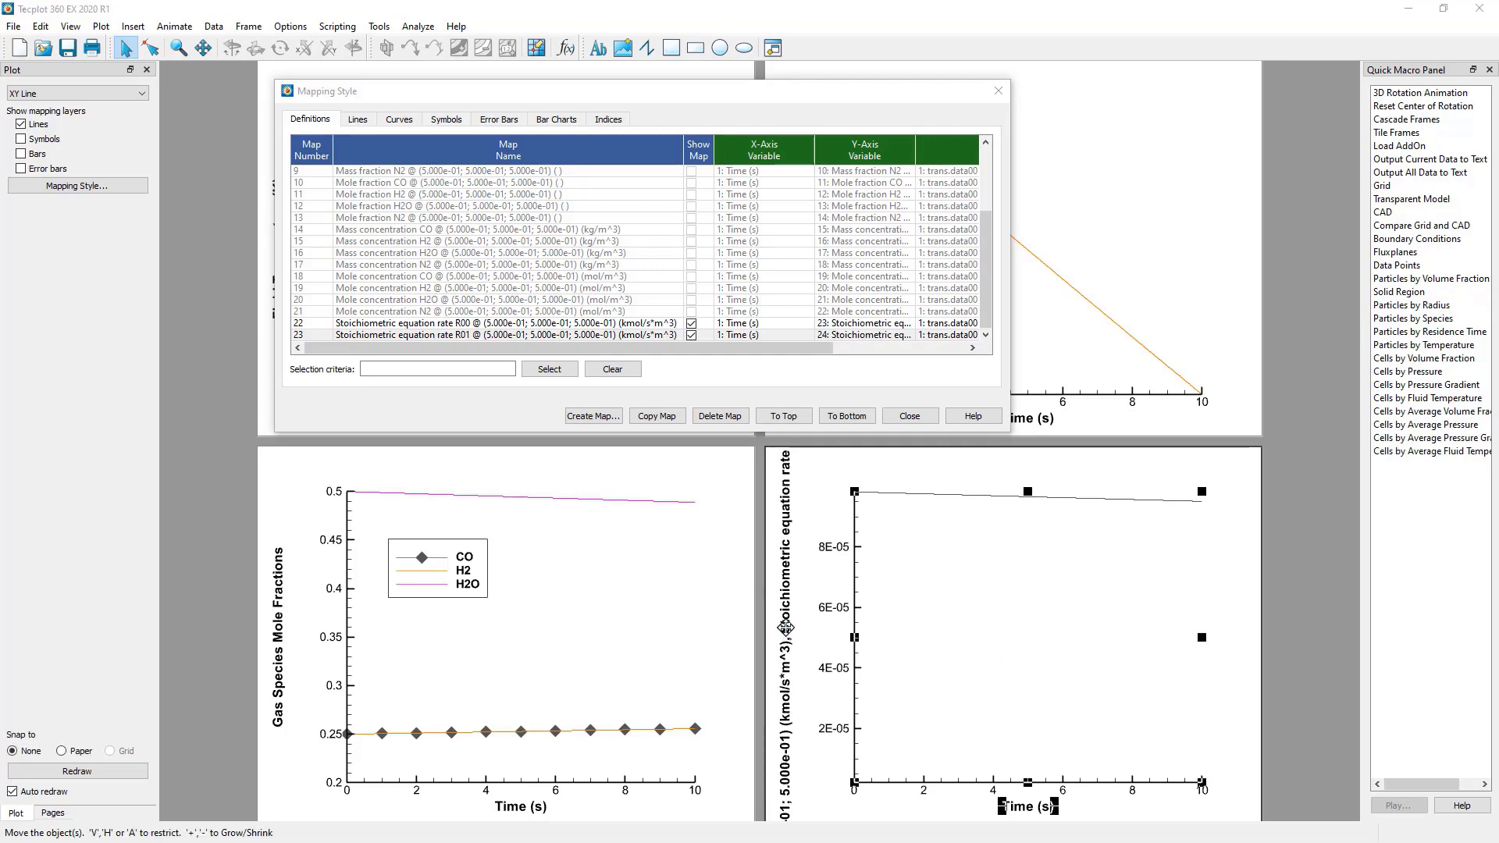
pyautogui.click(524, 516)
pyautogui.click(535, 534)
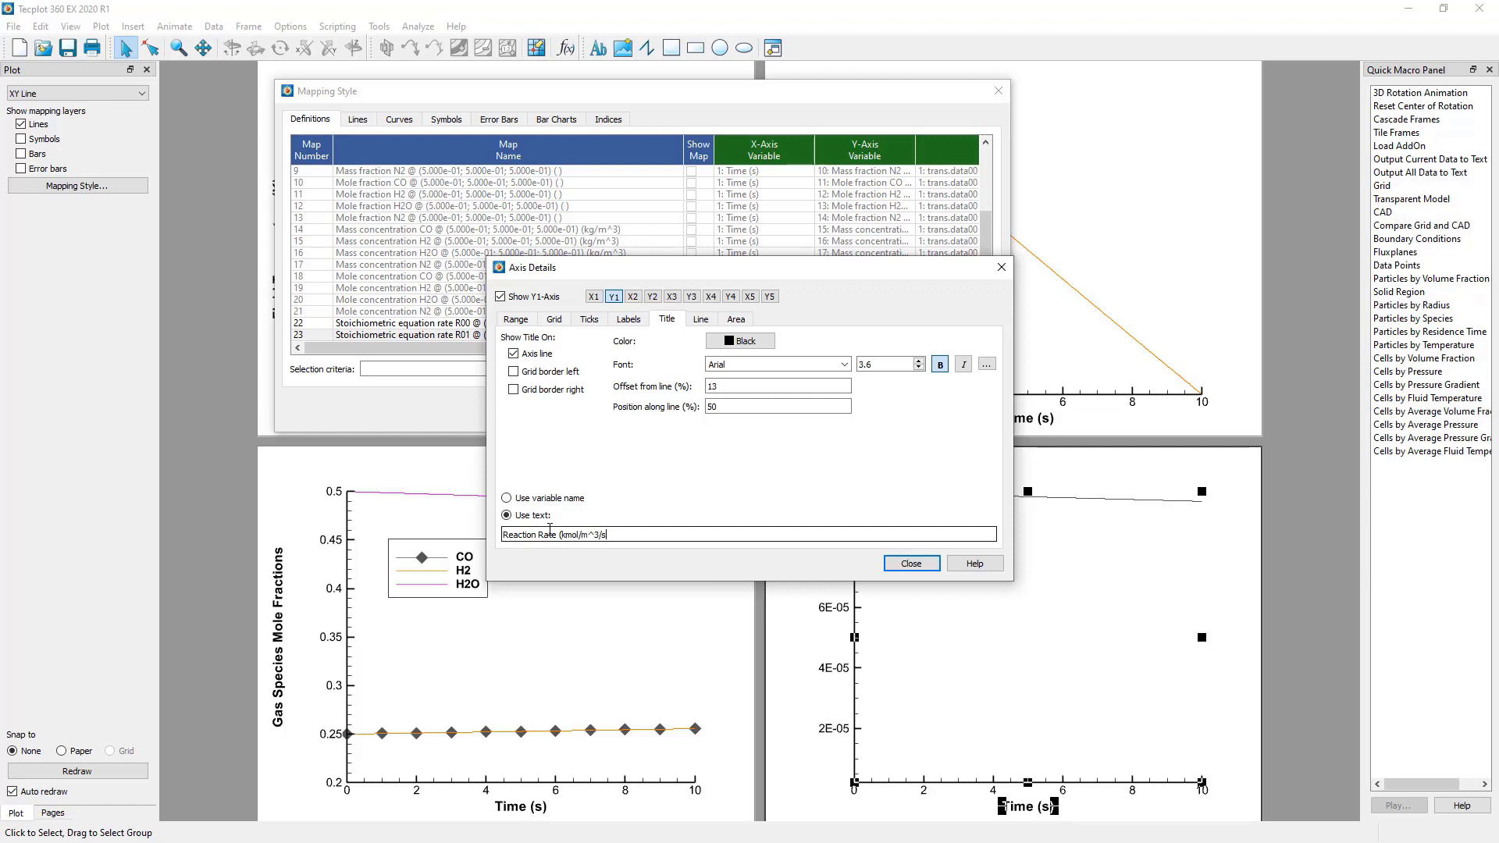
pyautogui.click(911, 563)
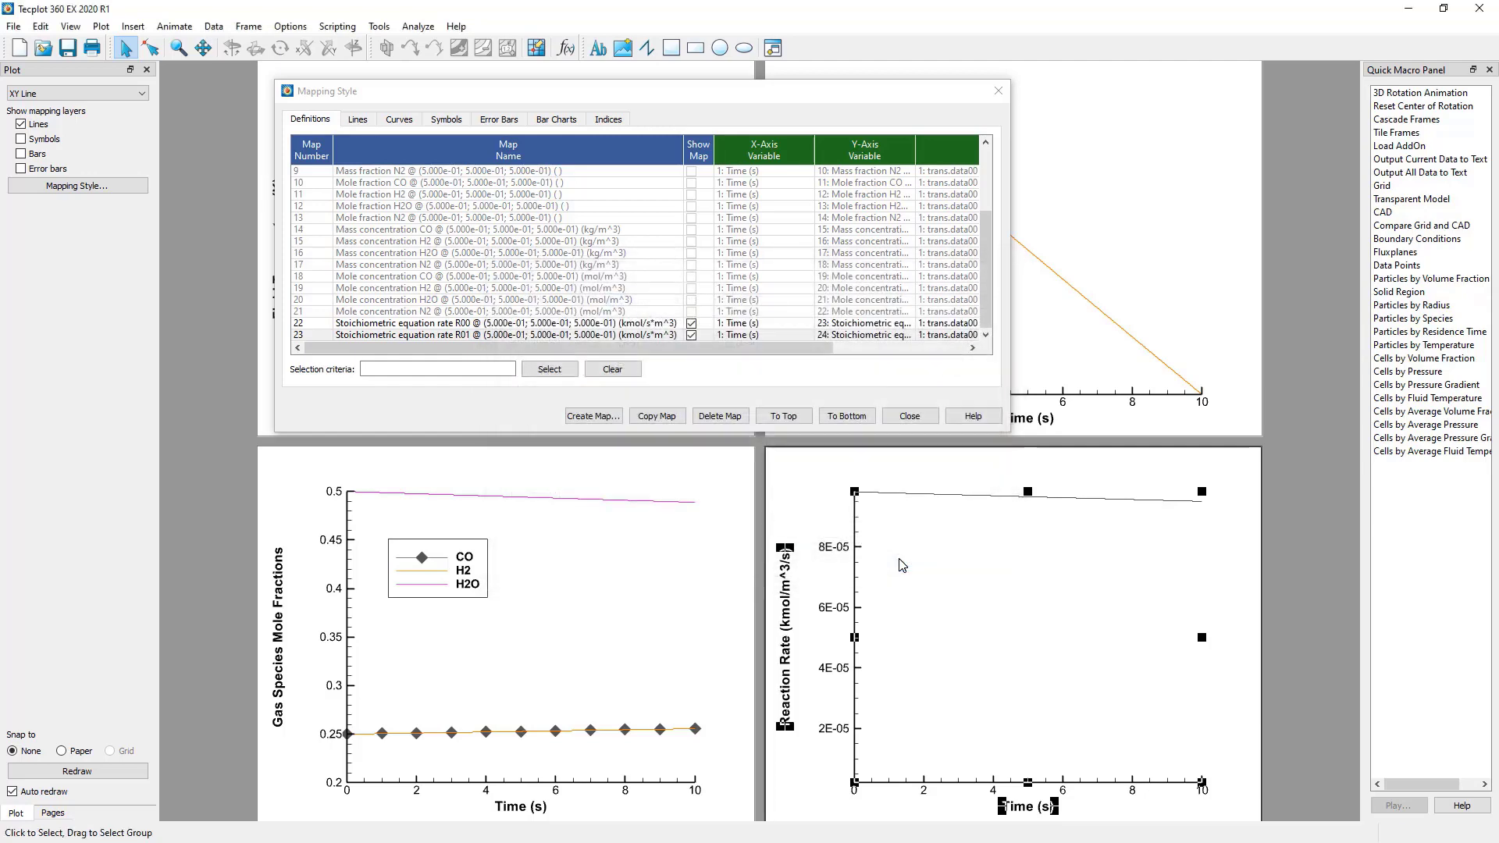
pyautogui.click(990, 597)
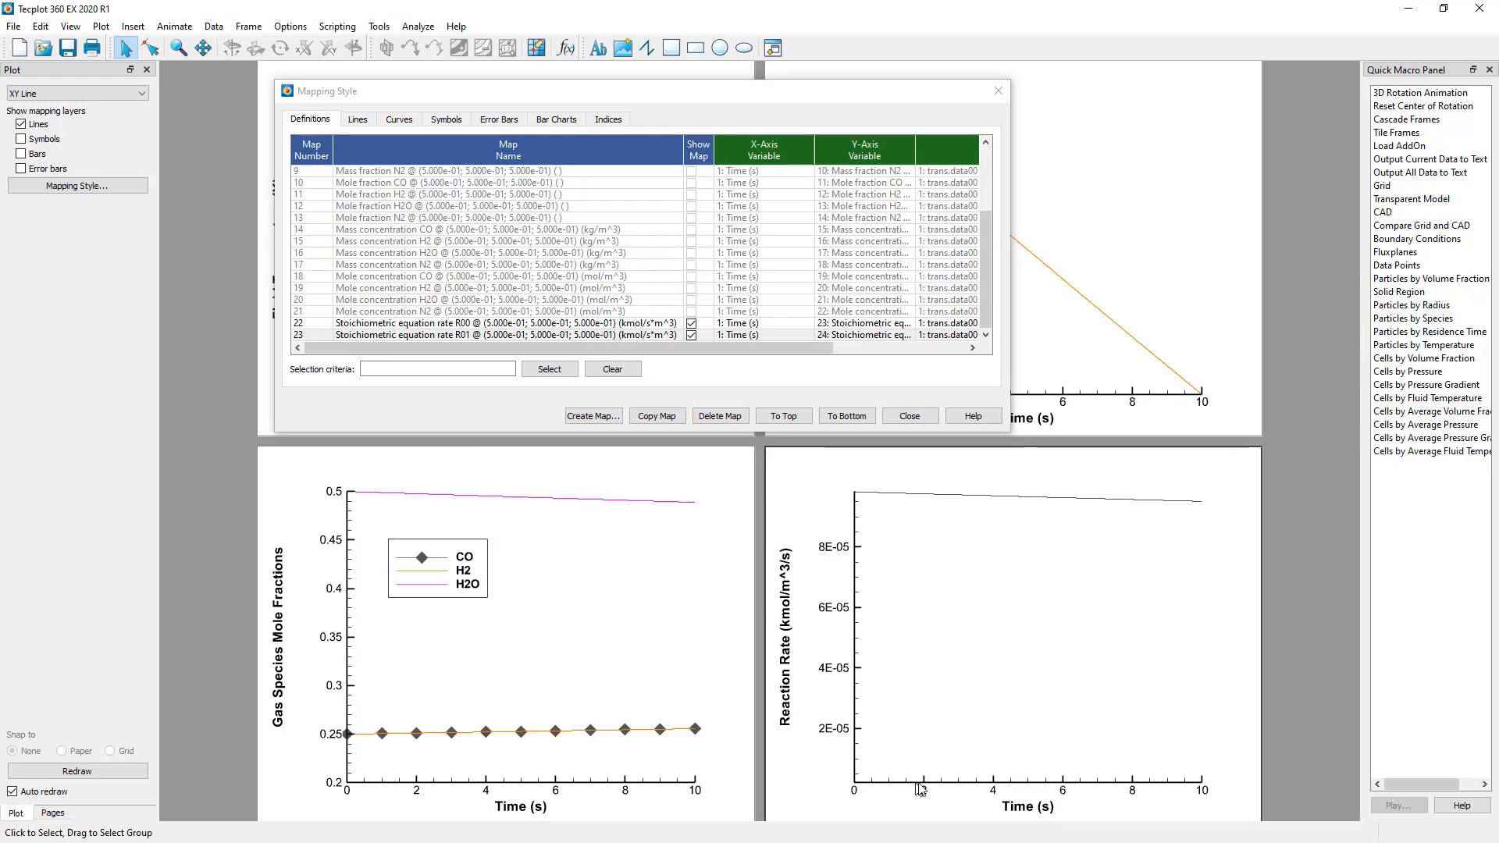
# Step: Set the minimum of the lower-right plot's Y axis range to 0
pyautogui.doubleClick(856, 606)
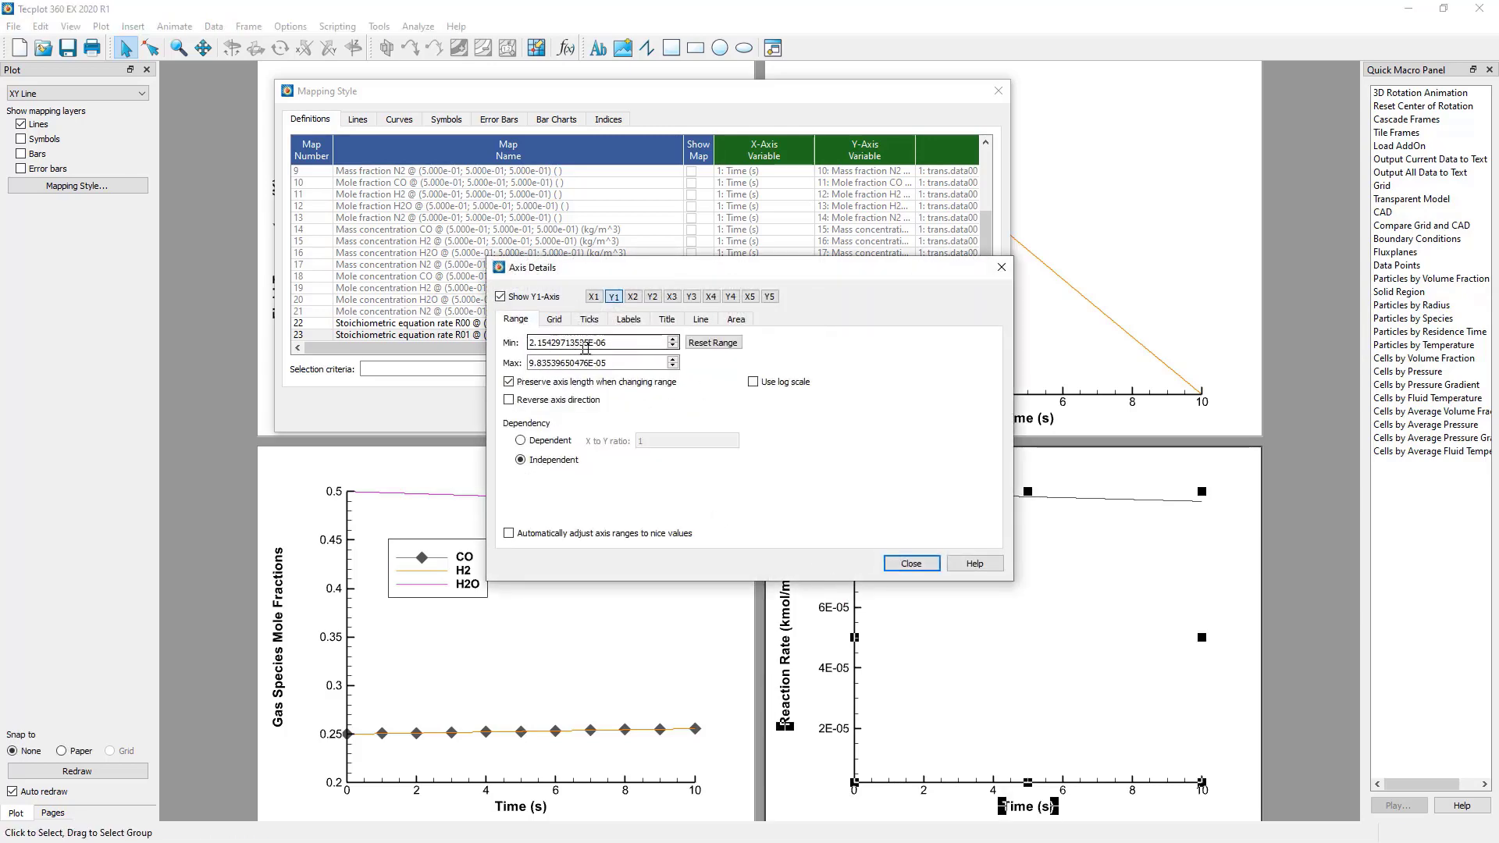
pyautogui.moveTo(597, 344); pyautogui.dragTo(530, 349)
pyautogui.write('0')
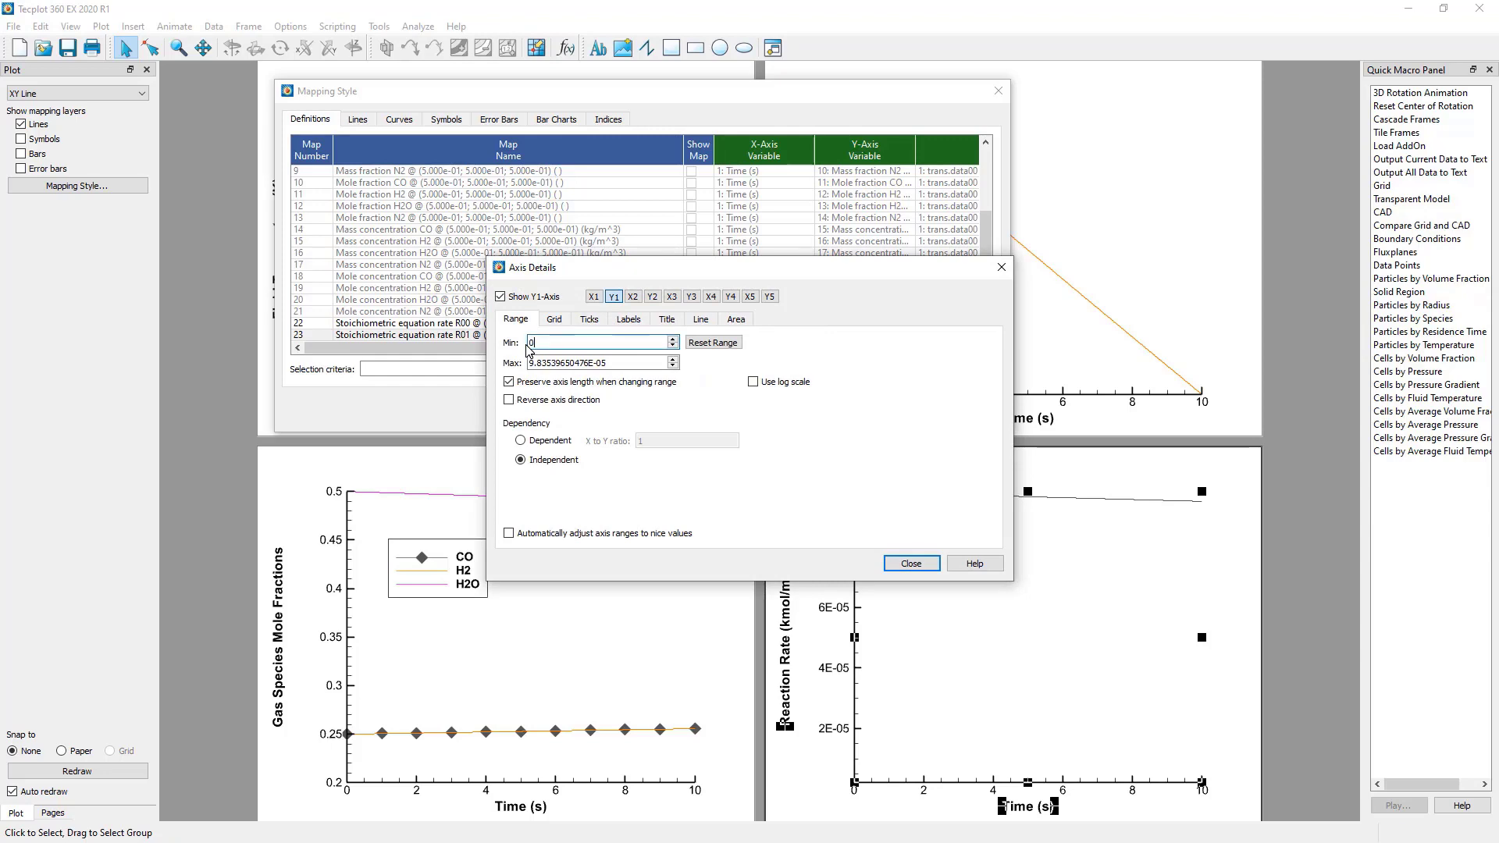
pyautogui.press('Tab')
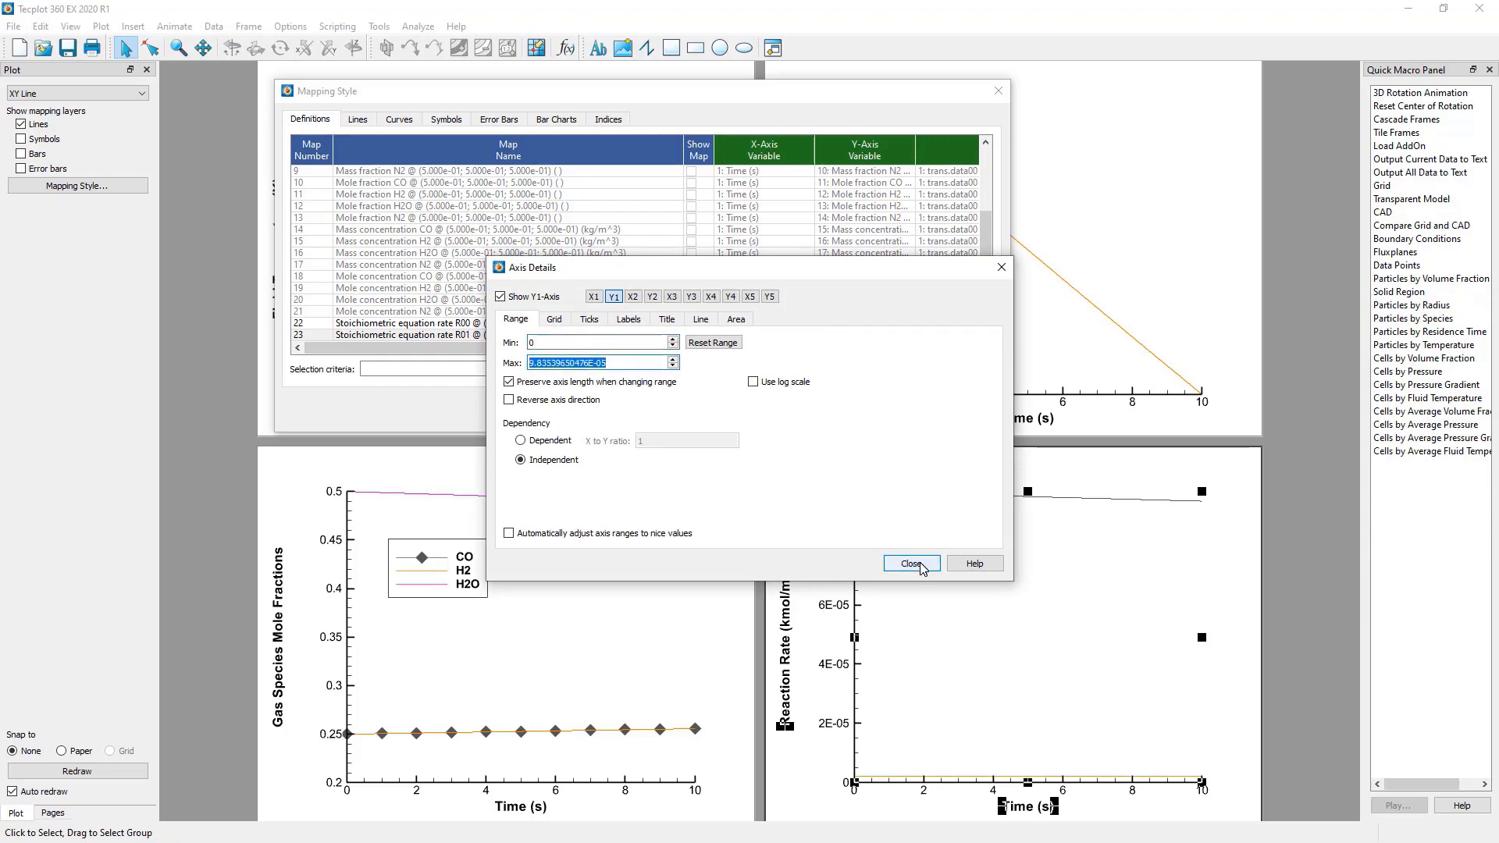
# Step: Show the line legend with mapping names on the lower-right reaction rate plot
pyautogui.click(923, 565)
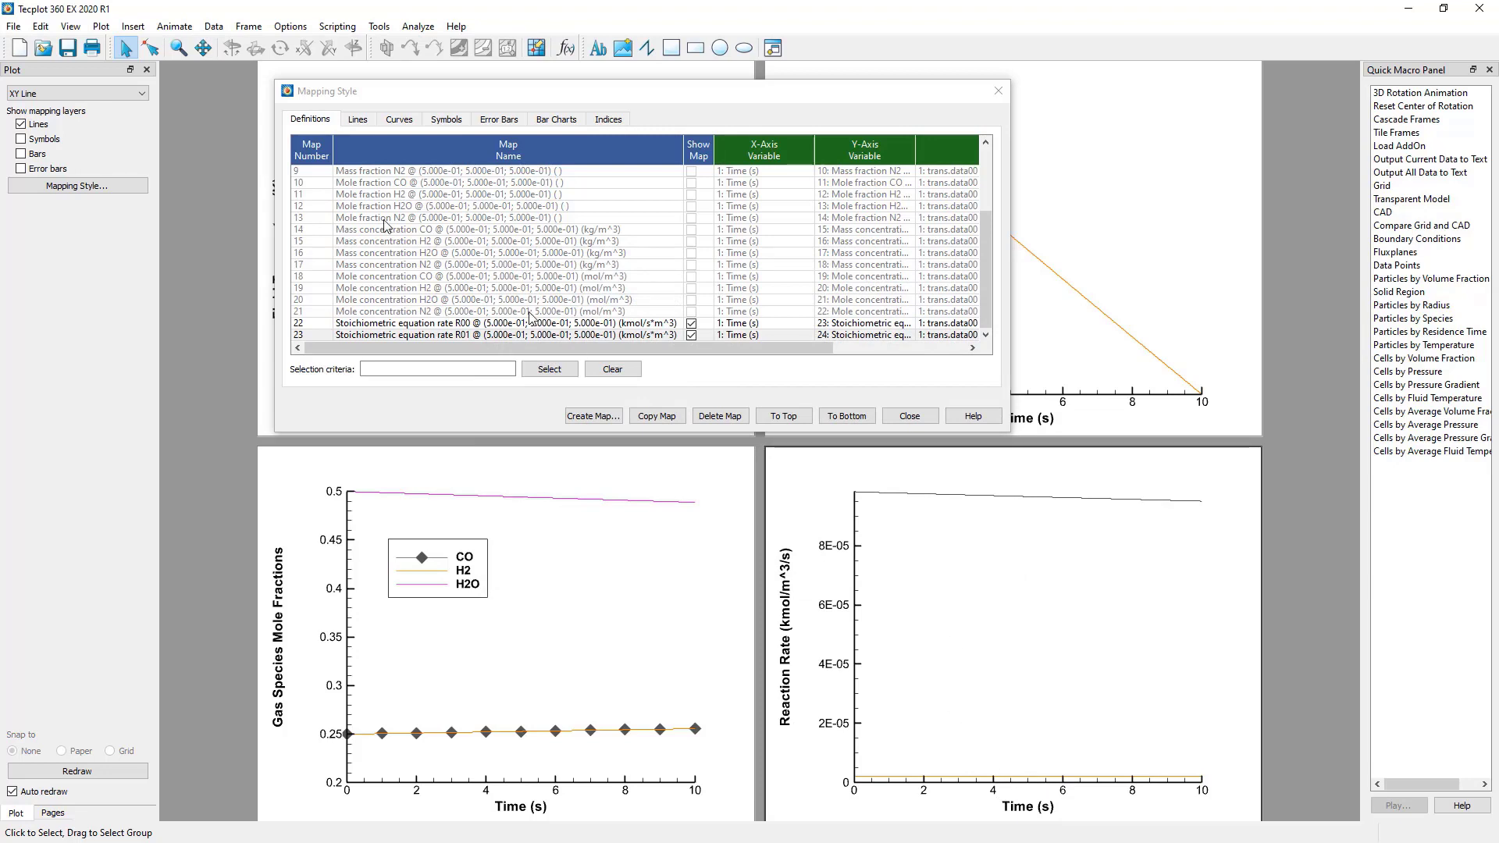
pyautogui.click(100, 26)
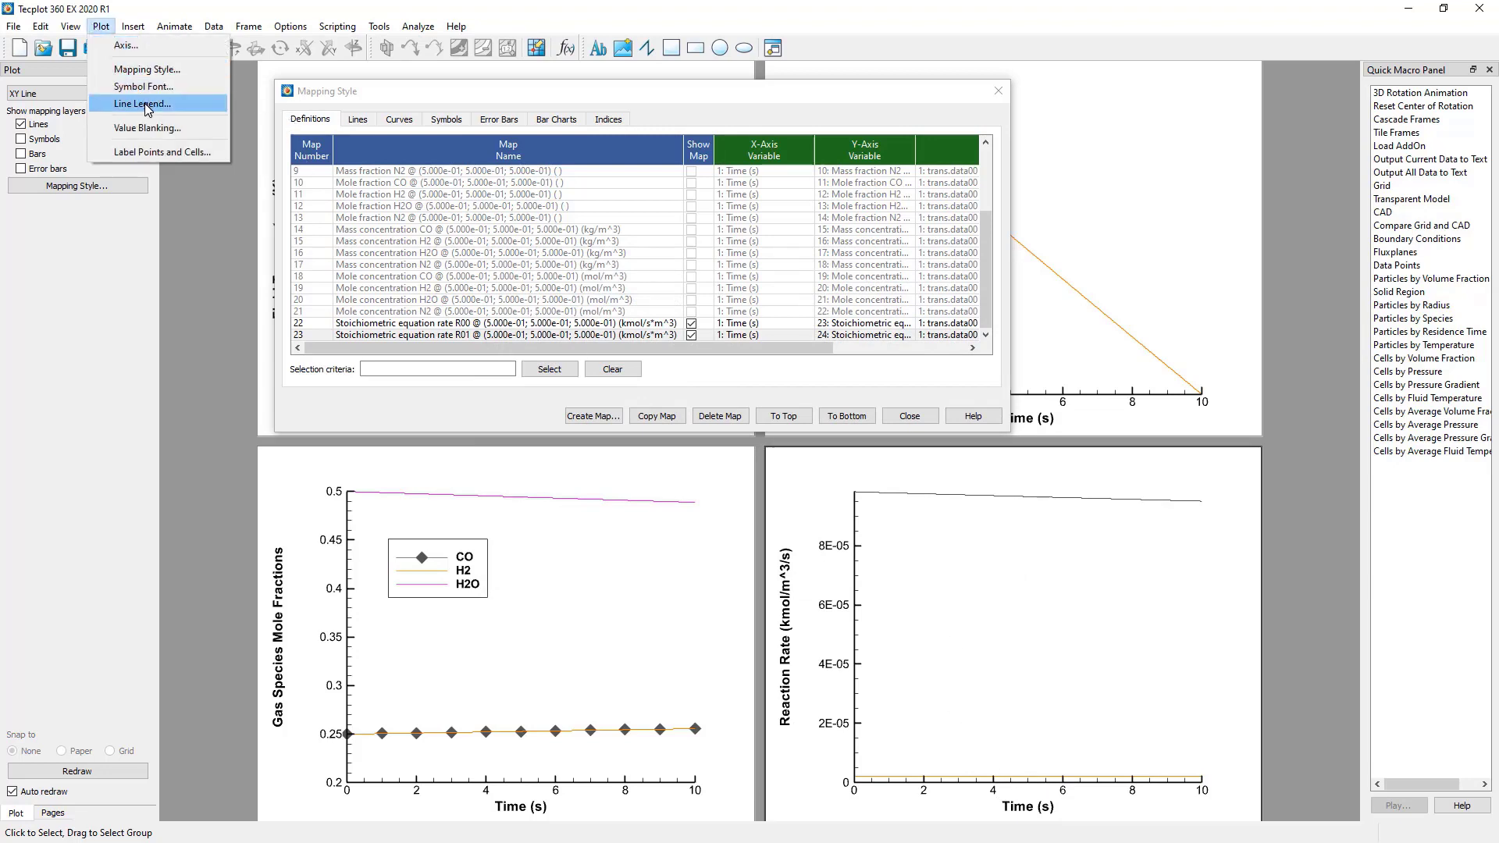
pyautogui.click(142, 103)
pyautogui.click(663, 271)
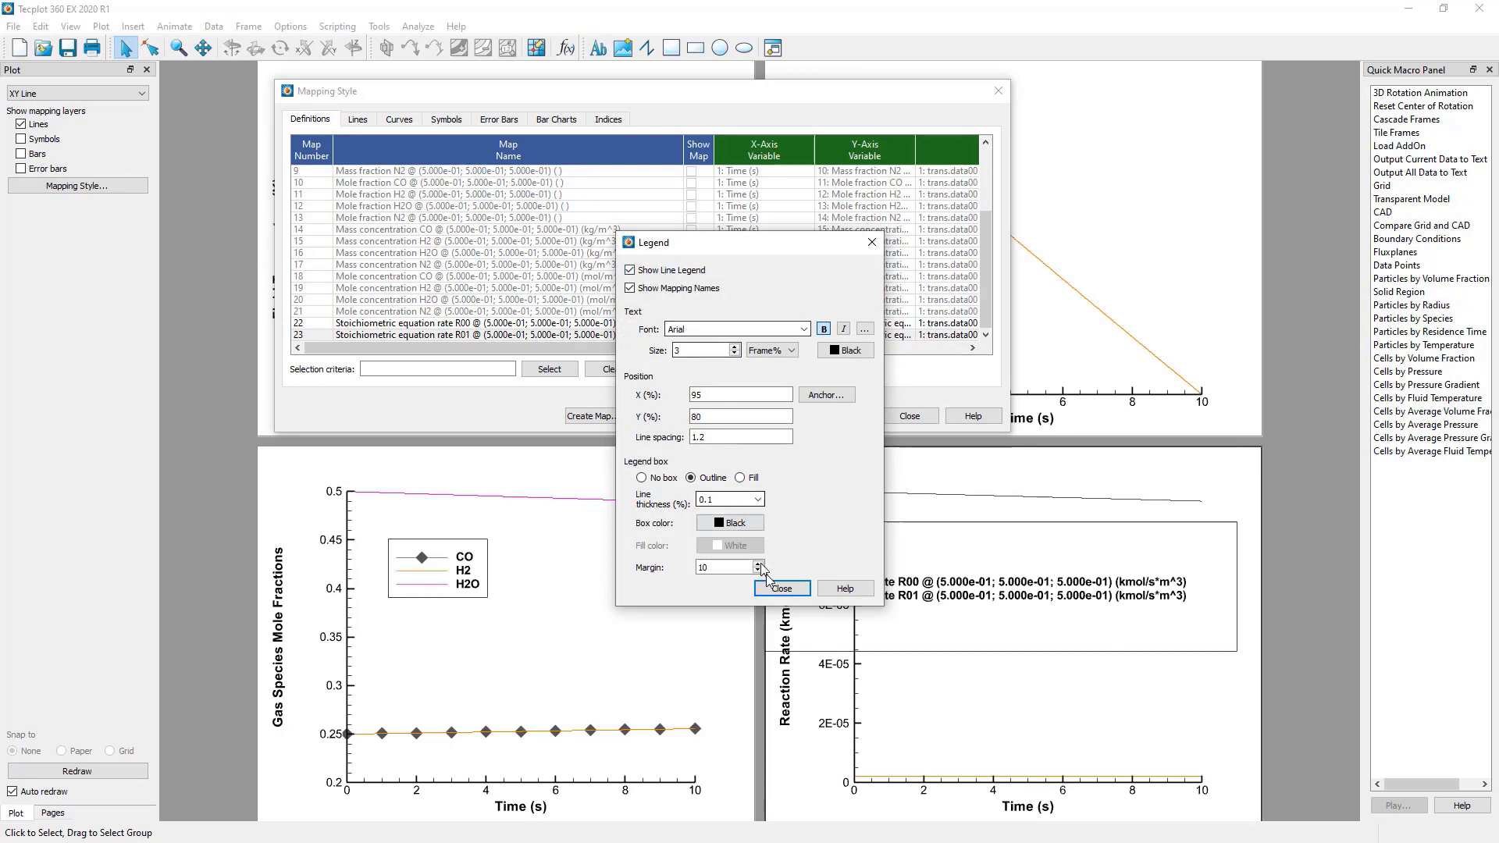
pyautogui.click(781, 588)
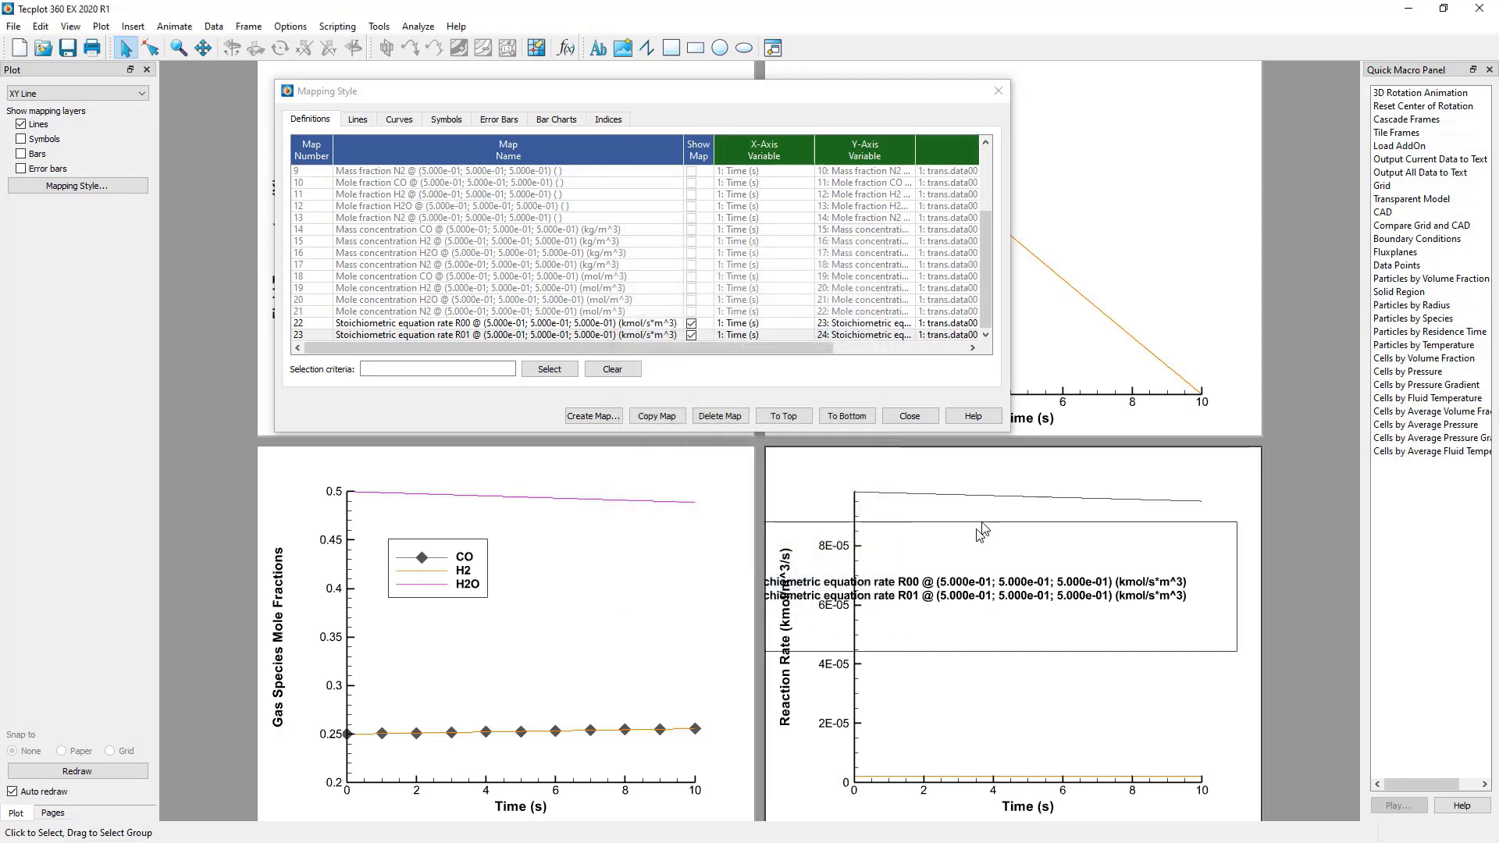
pyautogui.click(972, 608)
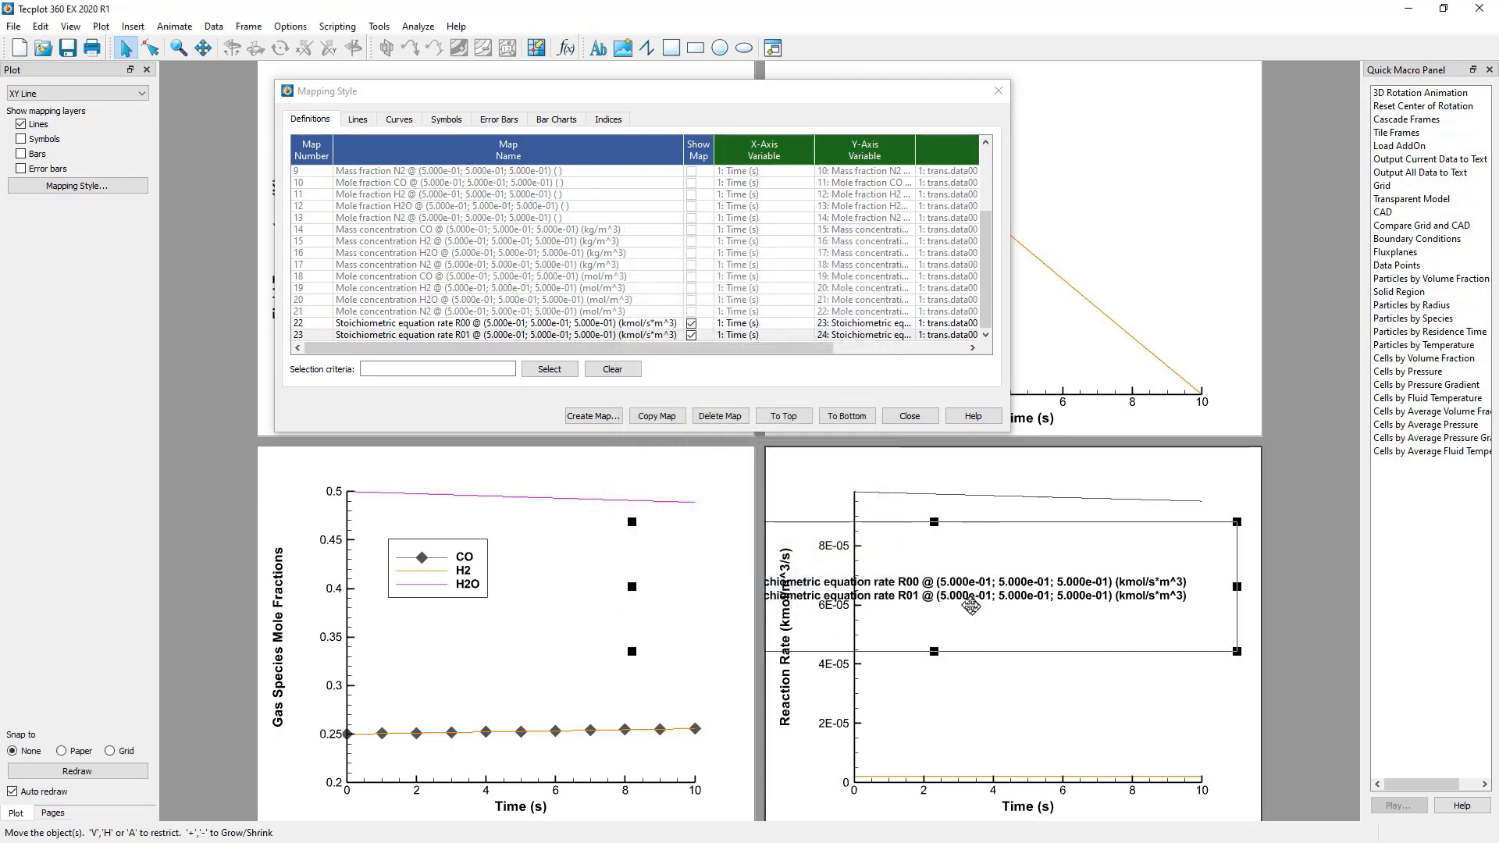
# Step: Rename the two displayed stoichiometric equation rate maps, numbers 22 and 23, as R00 and R01
pyautogui.doubleClick(479, 323)
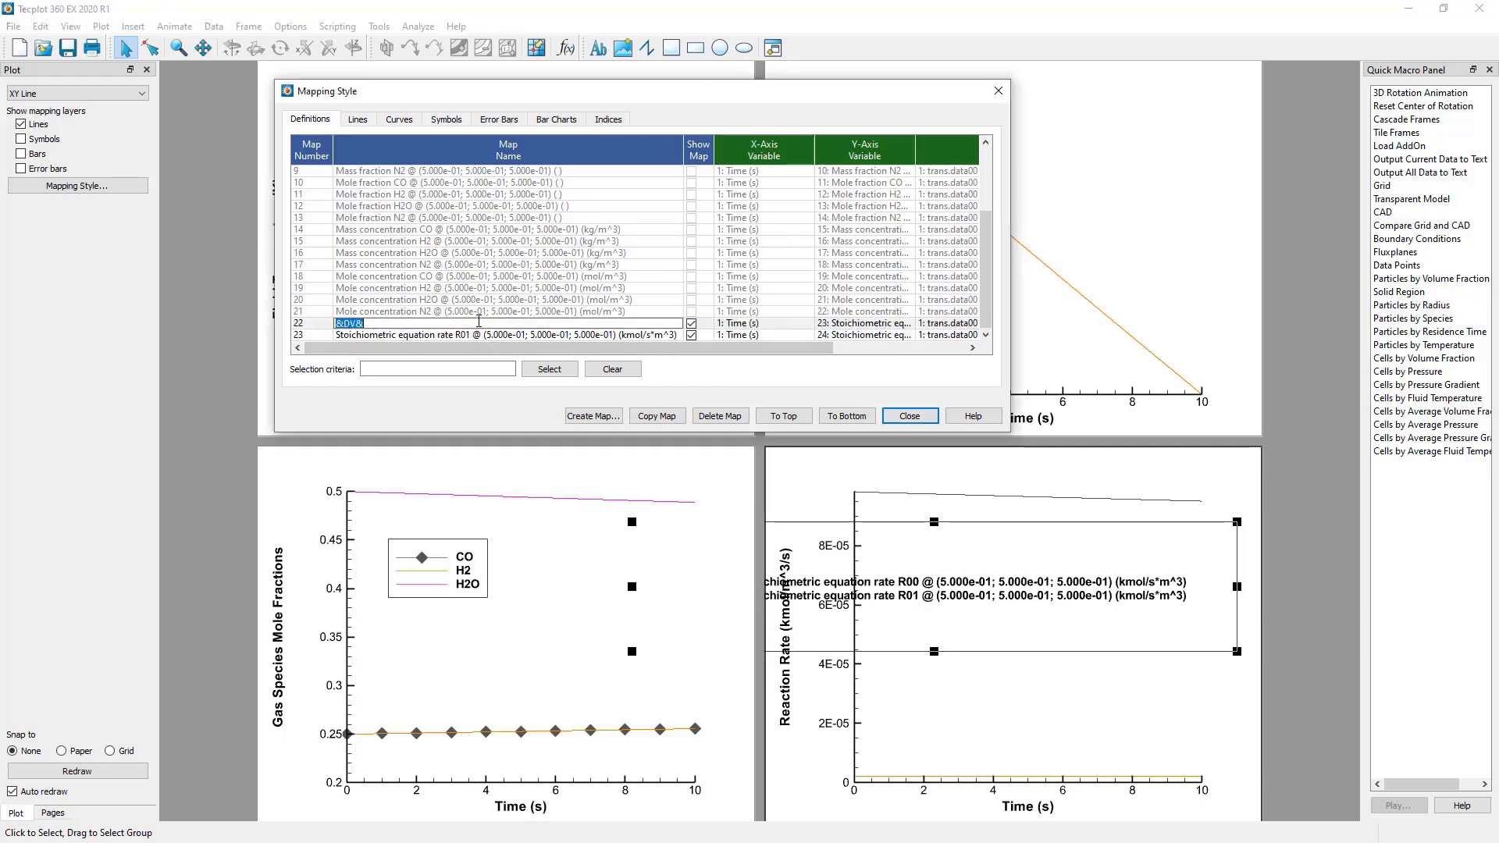
pyautogui.press('Return')
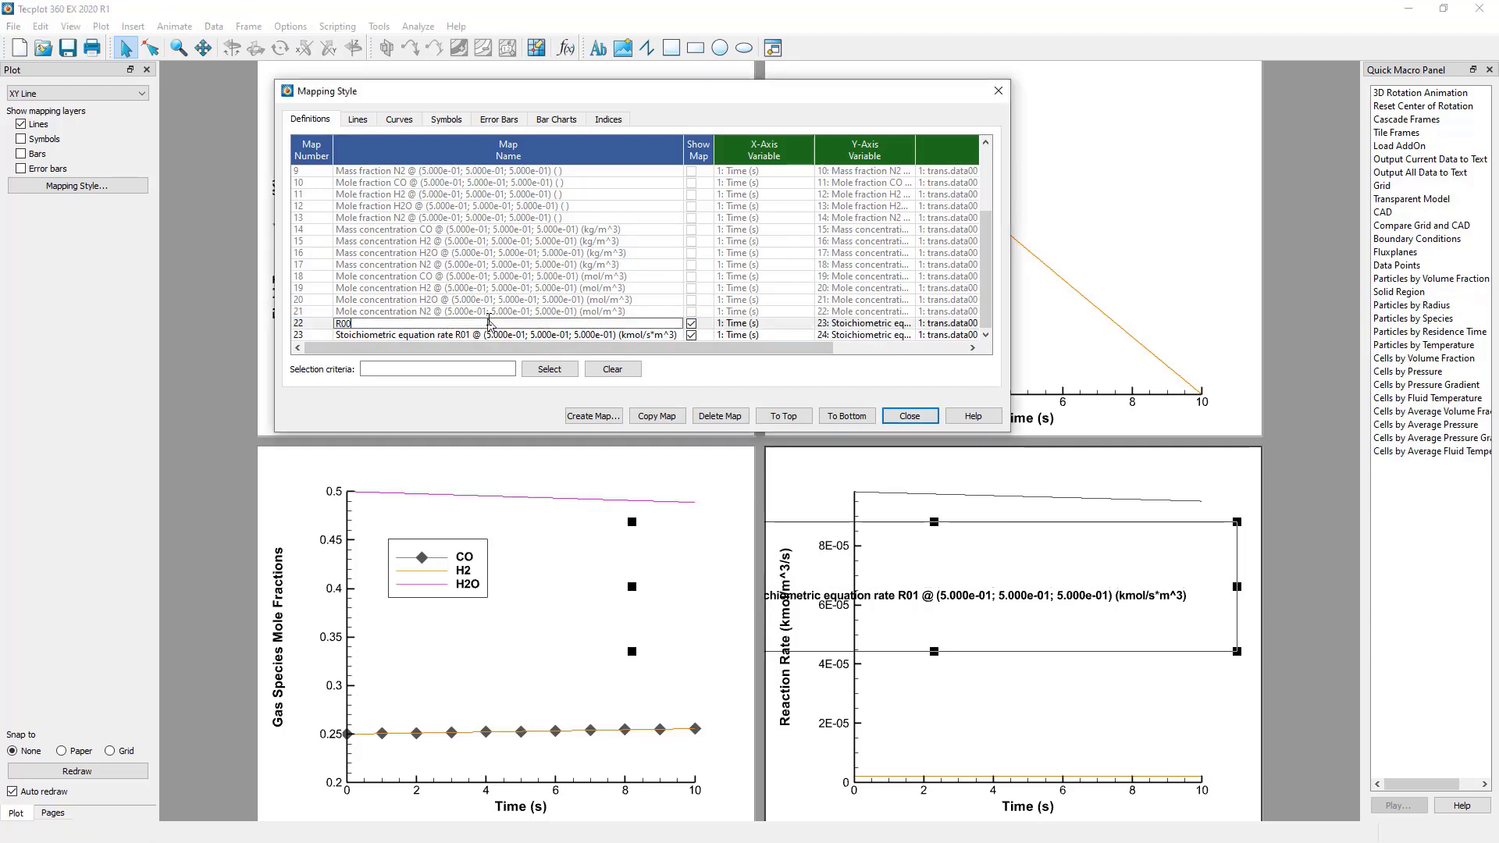
pyautogui.doubleClick(499, 335)
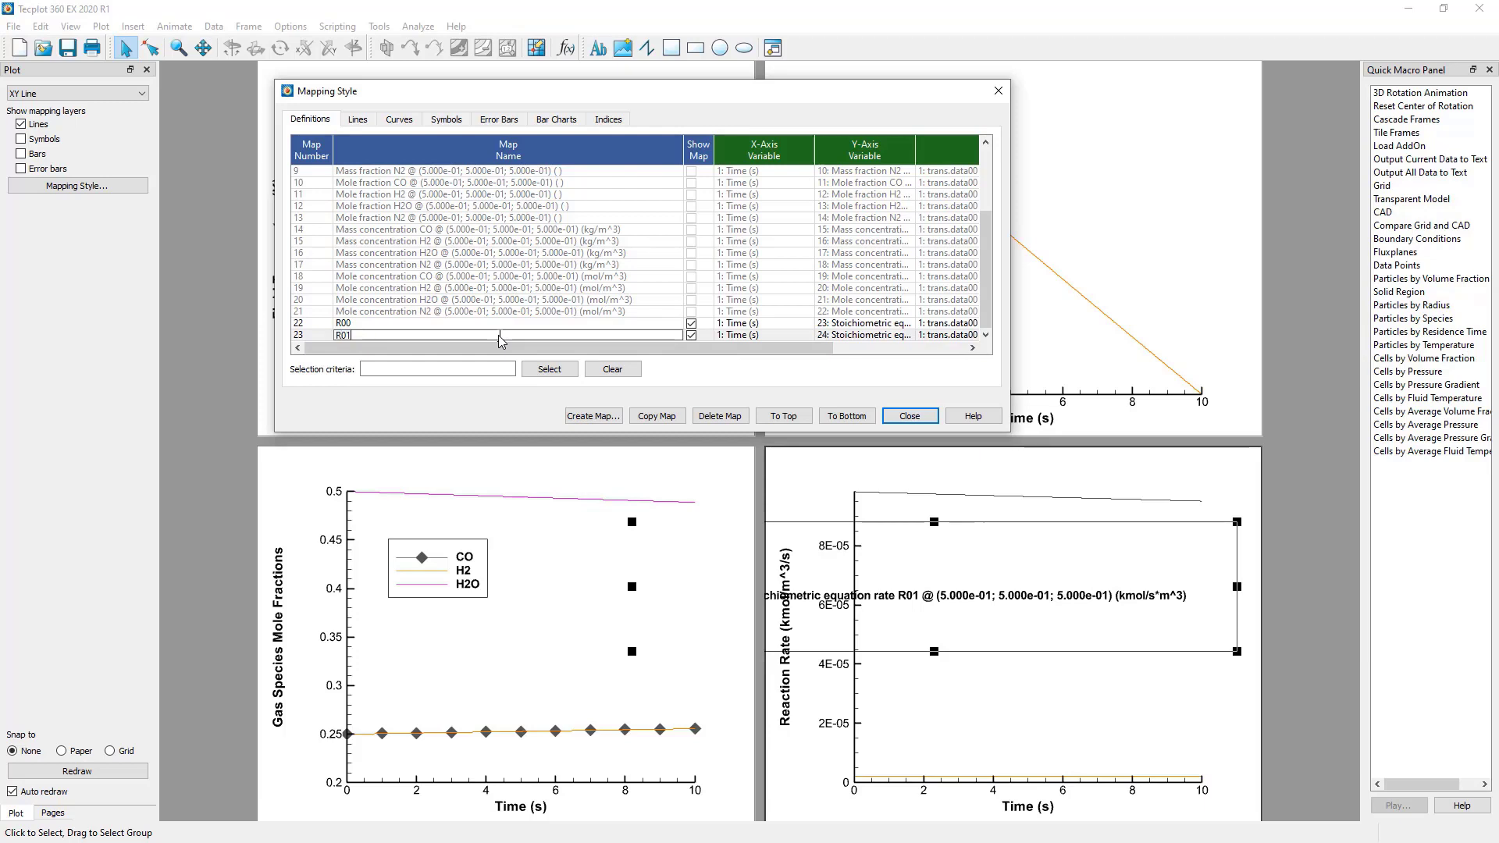
pyautogui.press('Return')
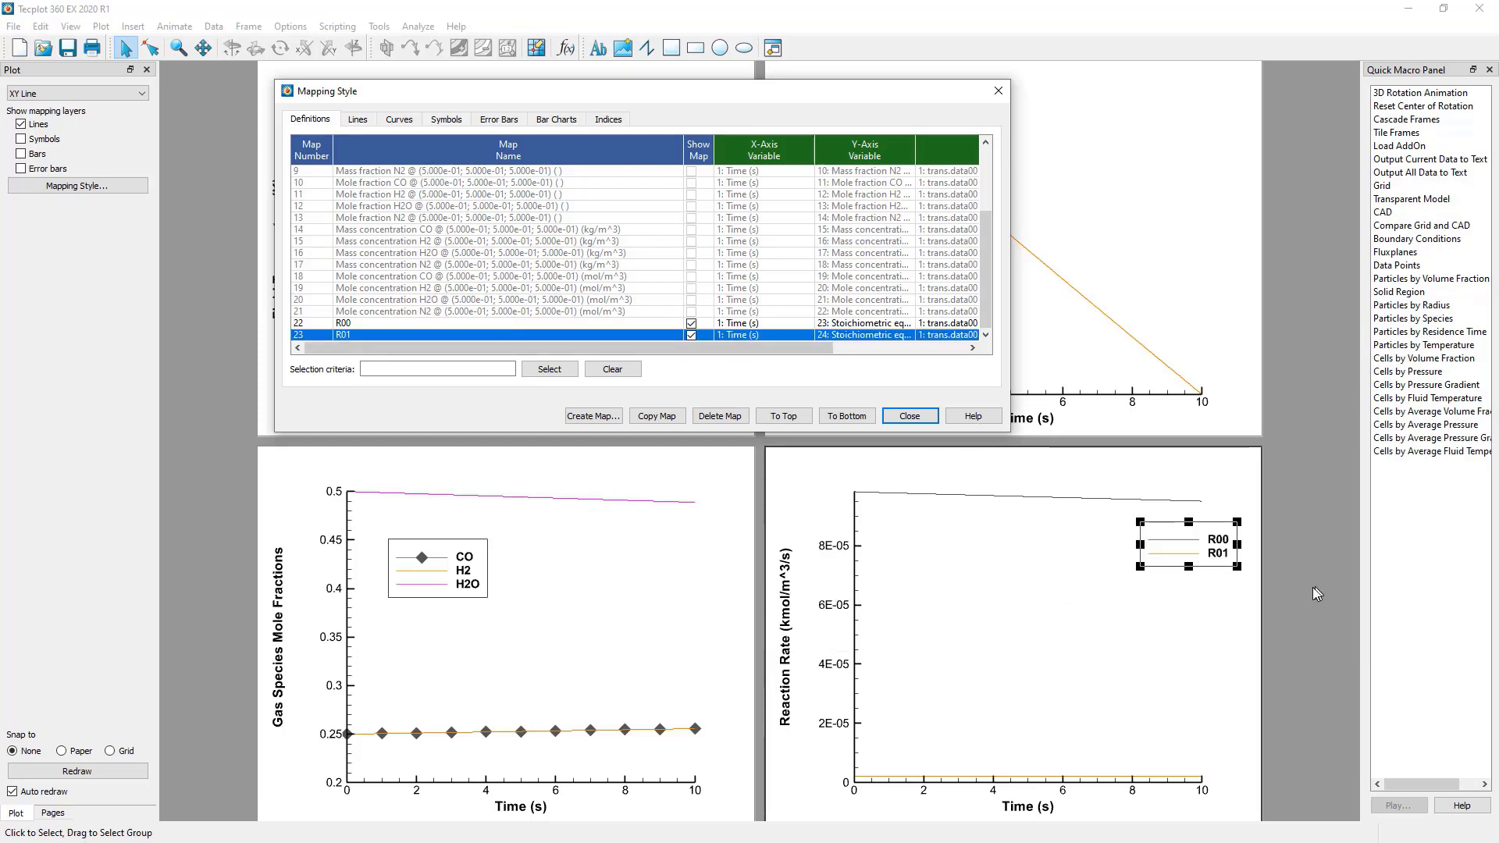
# Step: Move the reaction rate legend to the upper-left area of its plot, near the Y axis, and close the mapping style settings
pyautogui.moveTo(1209, 568); pyautogui.dragTo(945, 572)
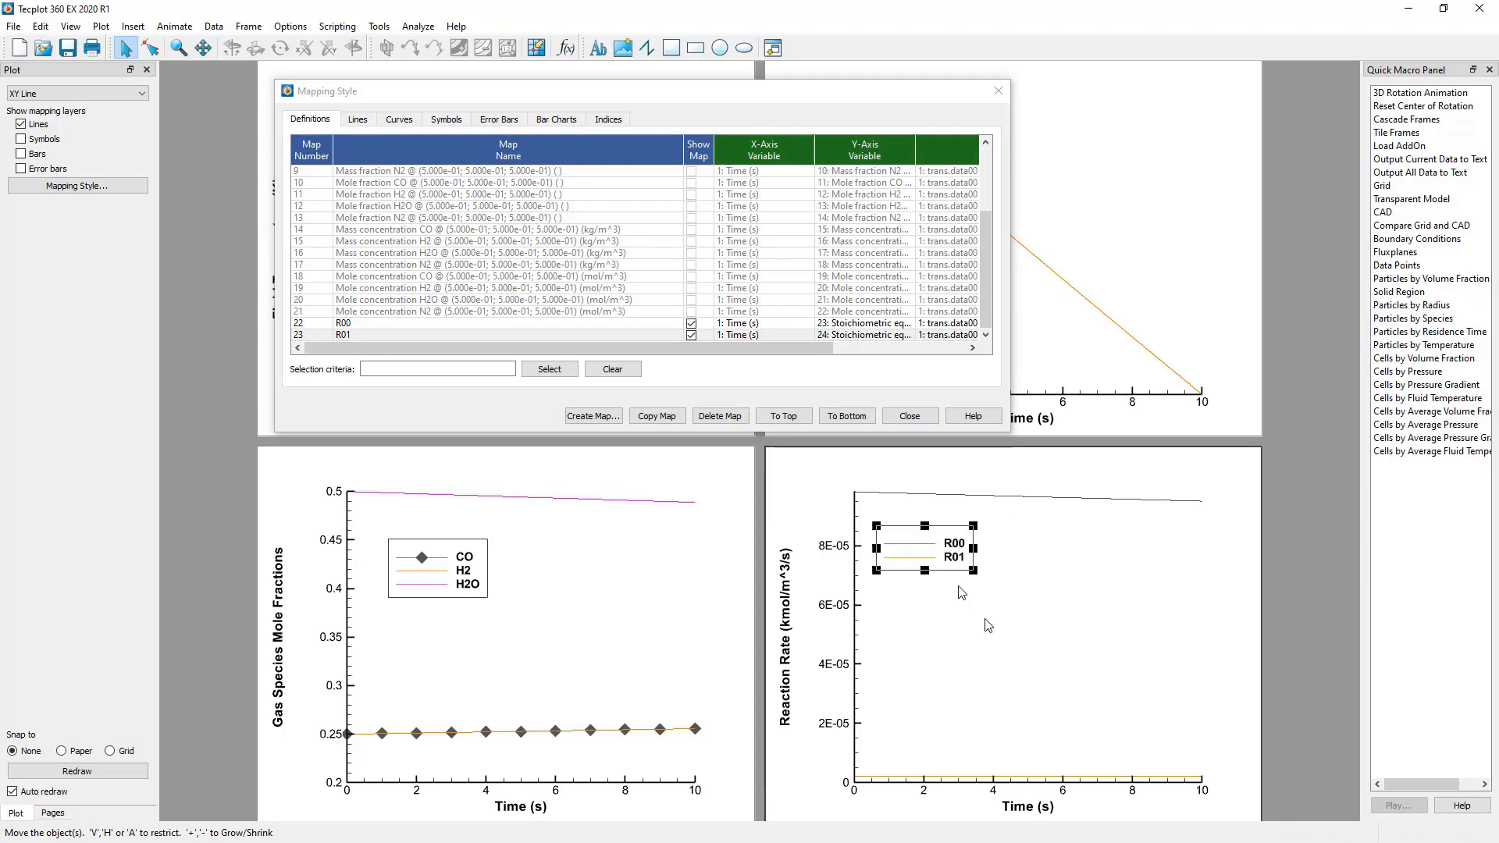
pyautogui.click(1134, 627)
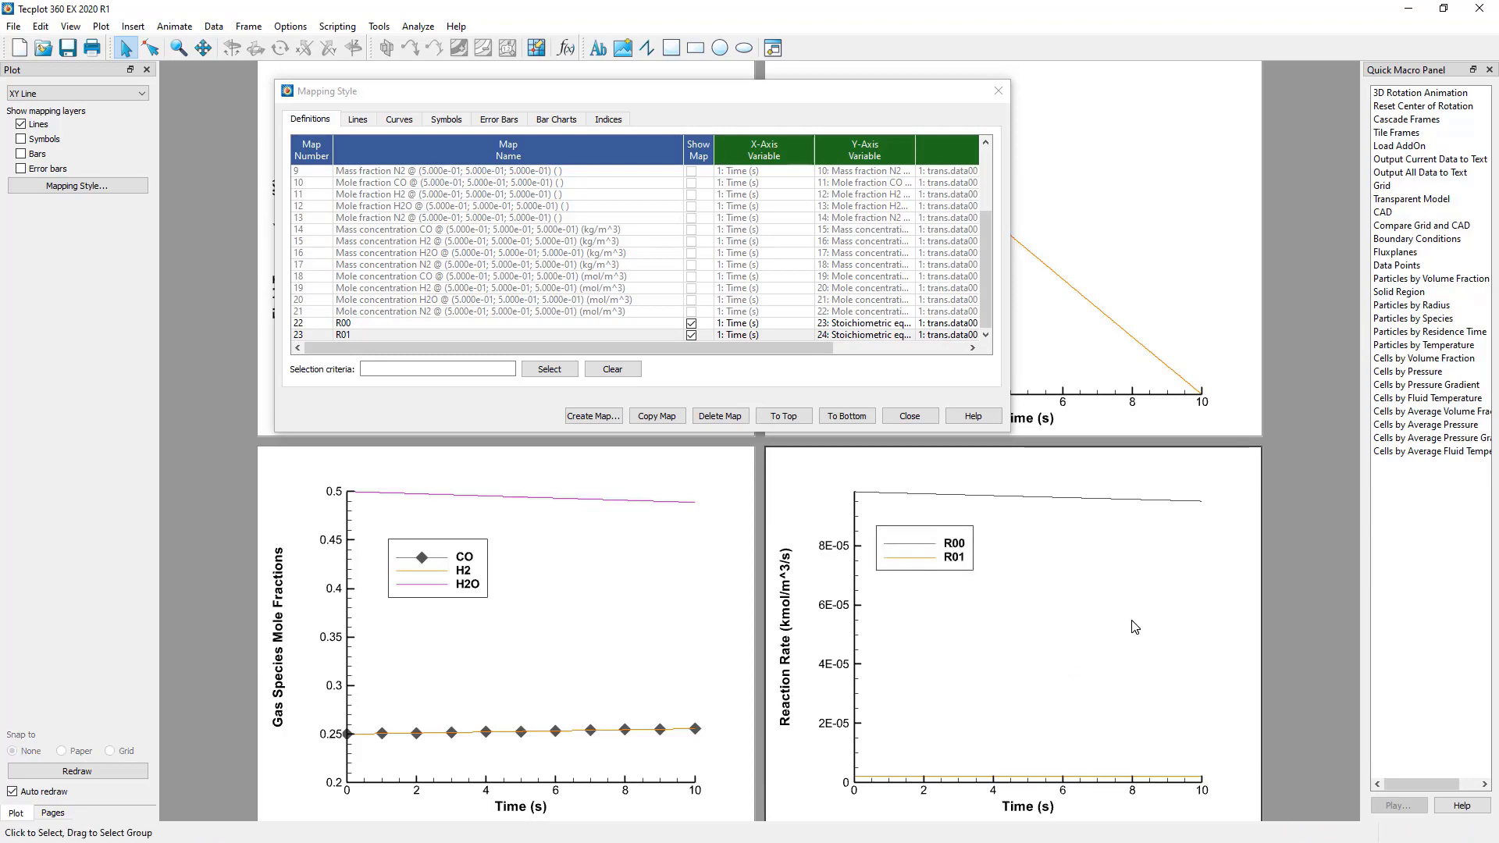
pyautogui.click(908, 417)
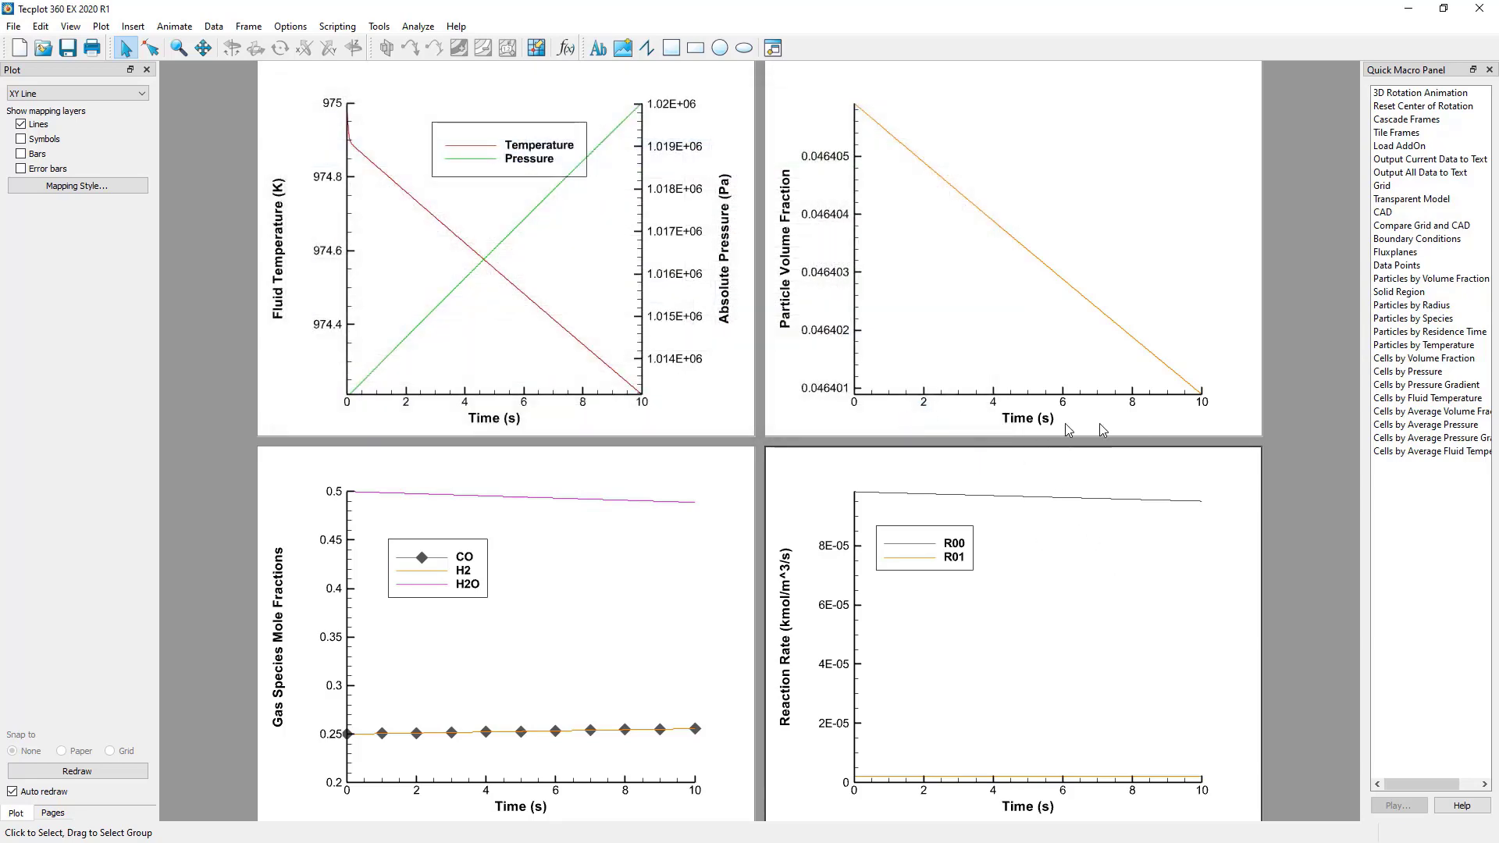
# Step: Shift the Temperature and Pressure legend slightly left in the upper-left plot so it clears the pressure line, and deselect it
pyautogui.click(527, 174)
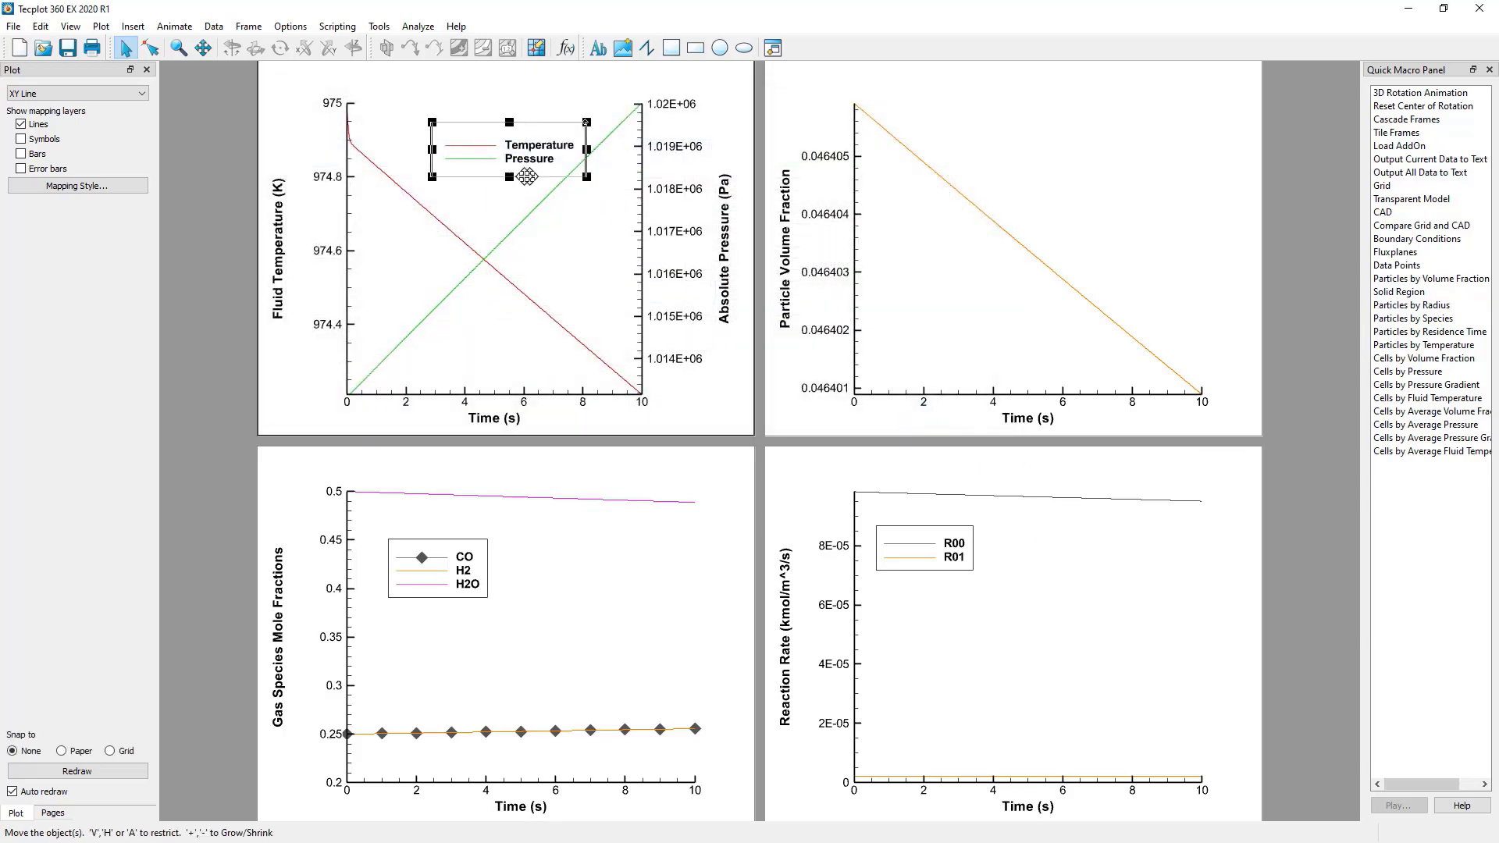
pyautogui.moveTo(533, 175); pyautogui.dragTo(499, 173)
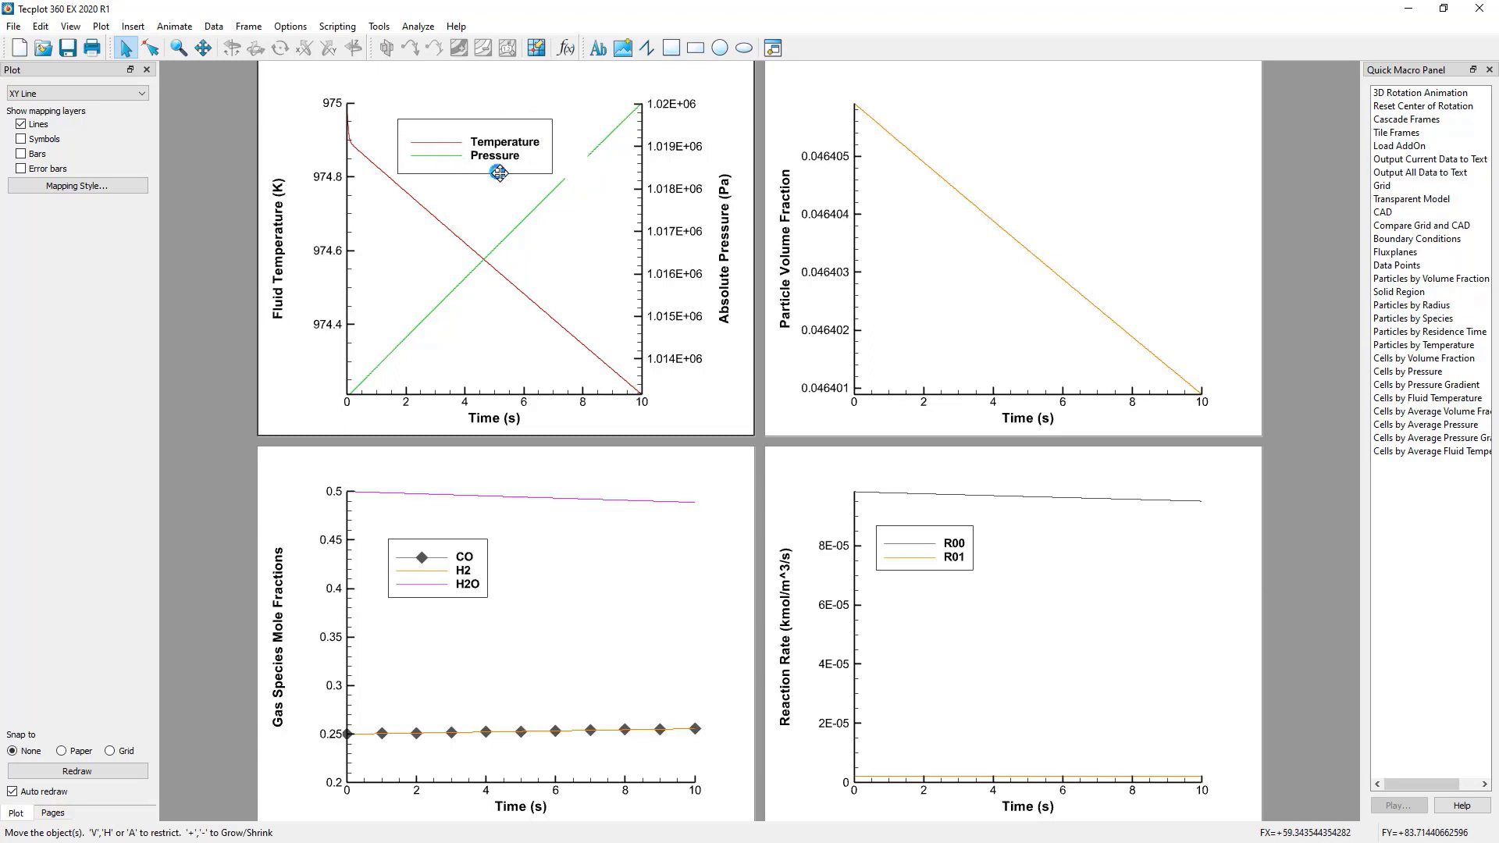
pyautogui.click(1254, 266)
pyautogui.click(1292, 385)
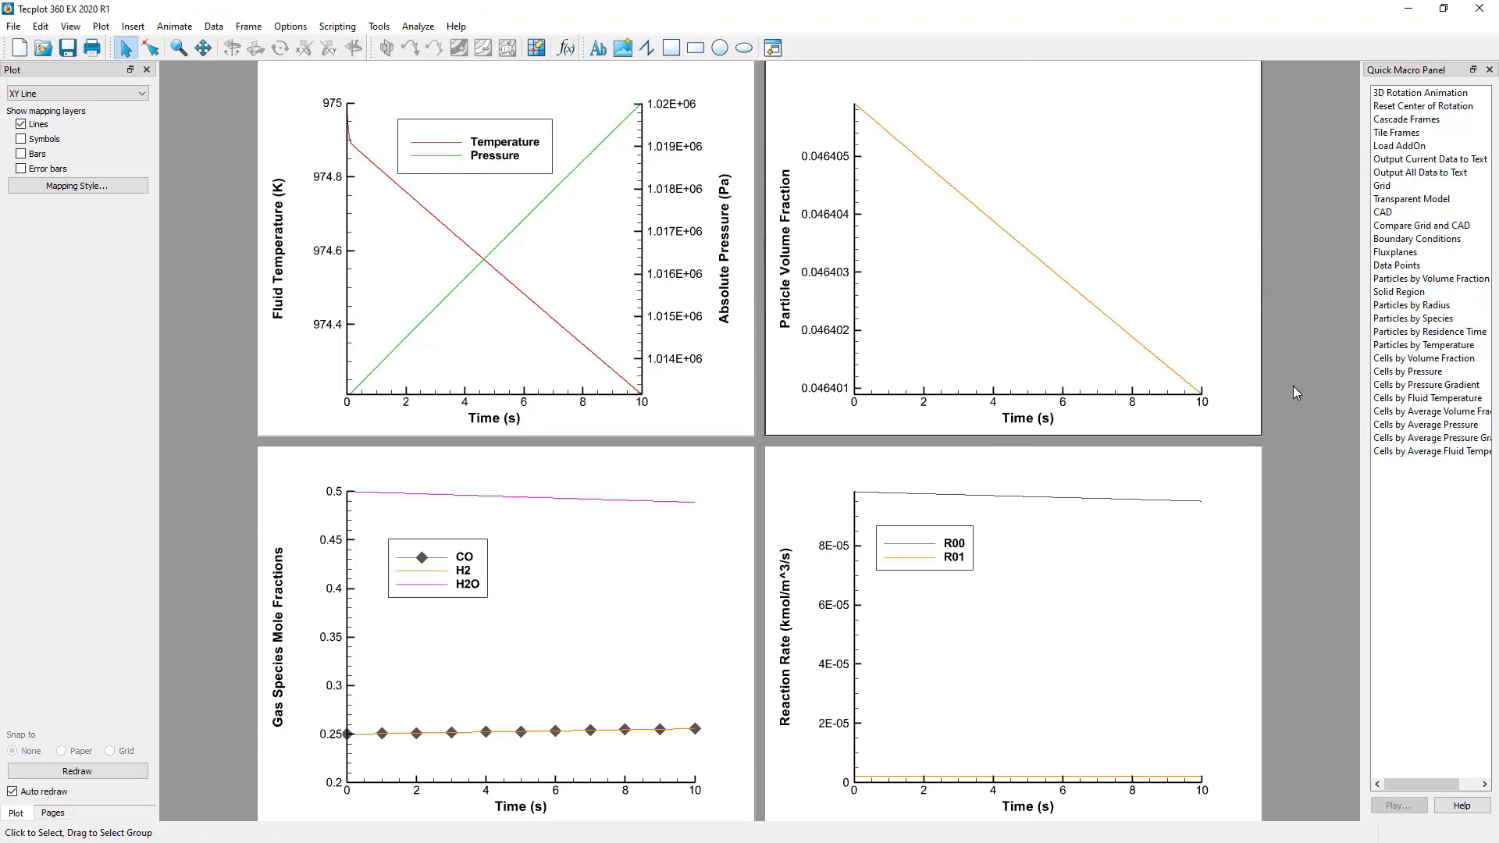